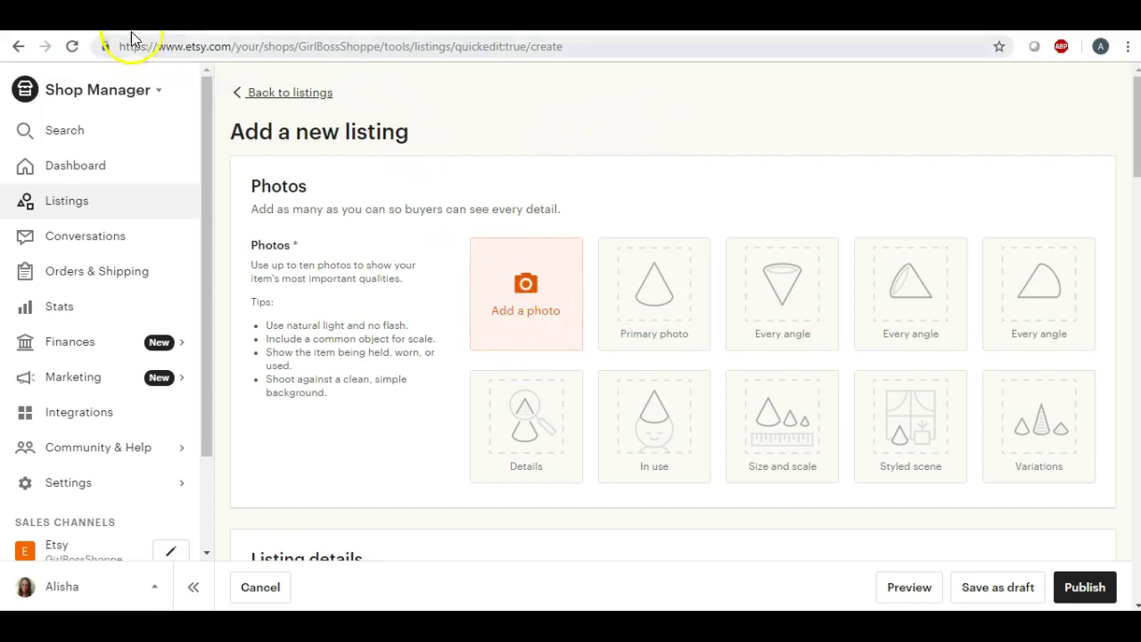
# Switch from the Etsy listing tab to the iPiccy Designer tab with Ctrl+Tab.
pyautogui.hotkey('ctrl', 'Tab')
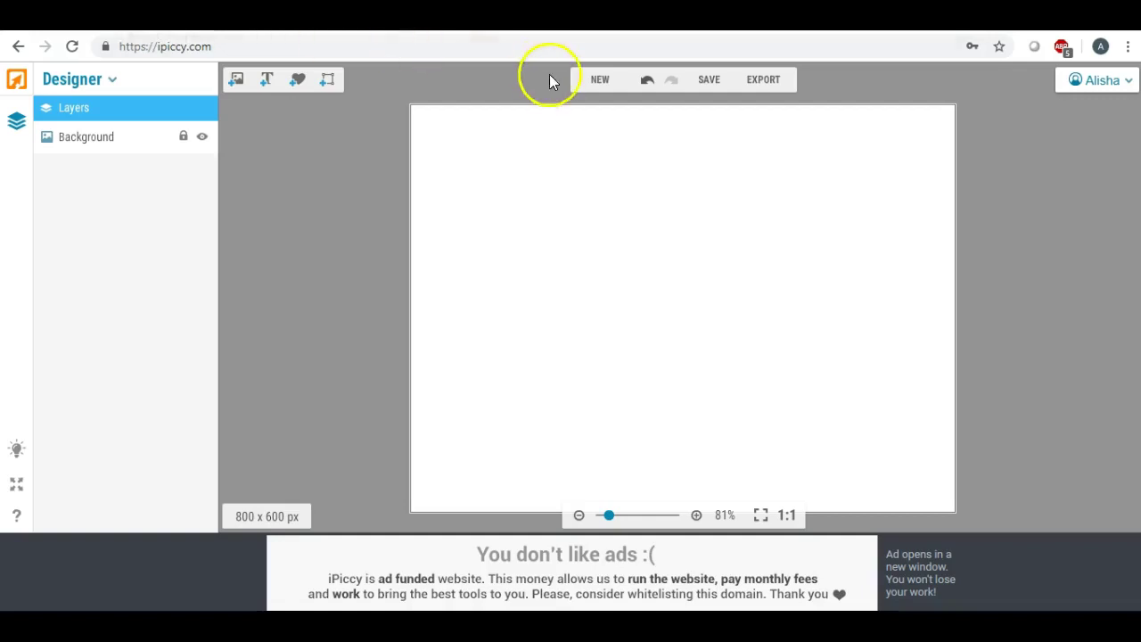
# Start a new iPiccy design with width 1000 px and height 800 px.
pyautogui.click(596, 84)
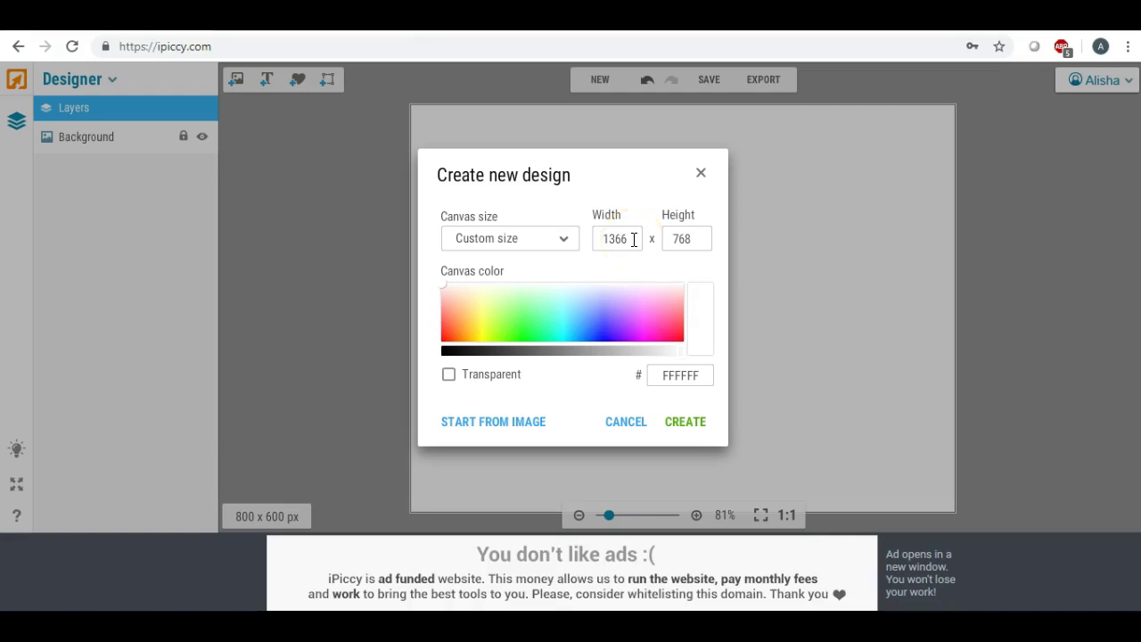
pyautogui.moveTo(634, 239); pyautogui.dragTo(560, 236)
pyautogui.write('1000')
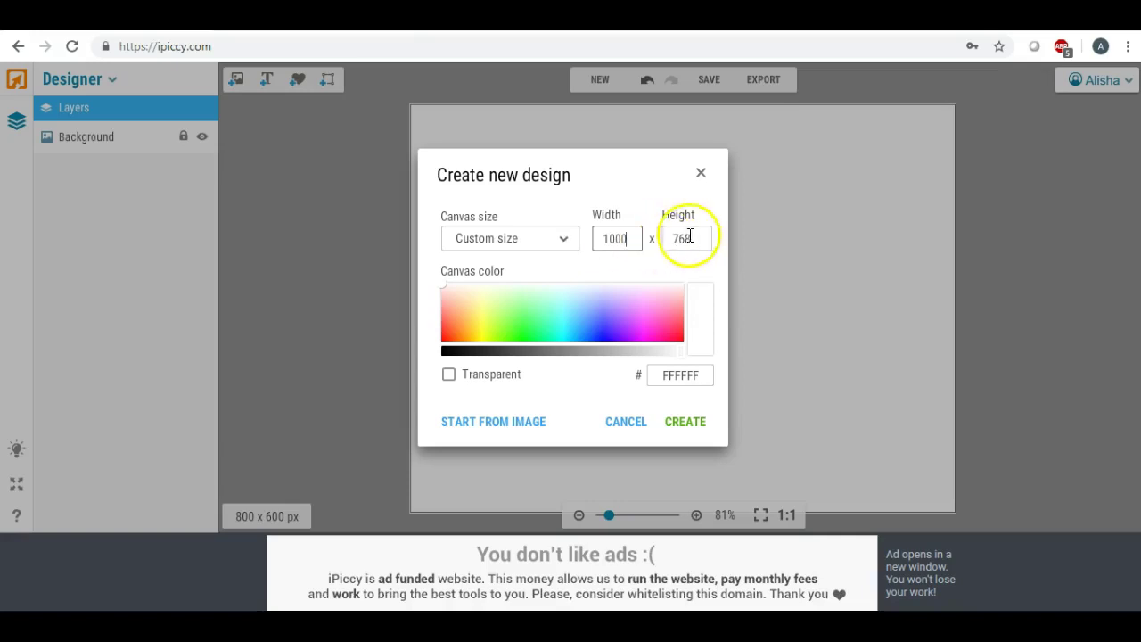
pyautogui.moveTo(687, 236); pyautogui.dragTo(637, 236)
pyautogui.write('800')
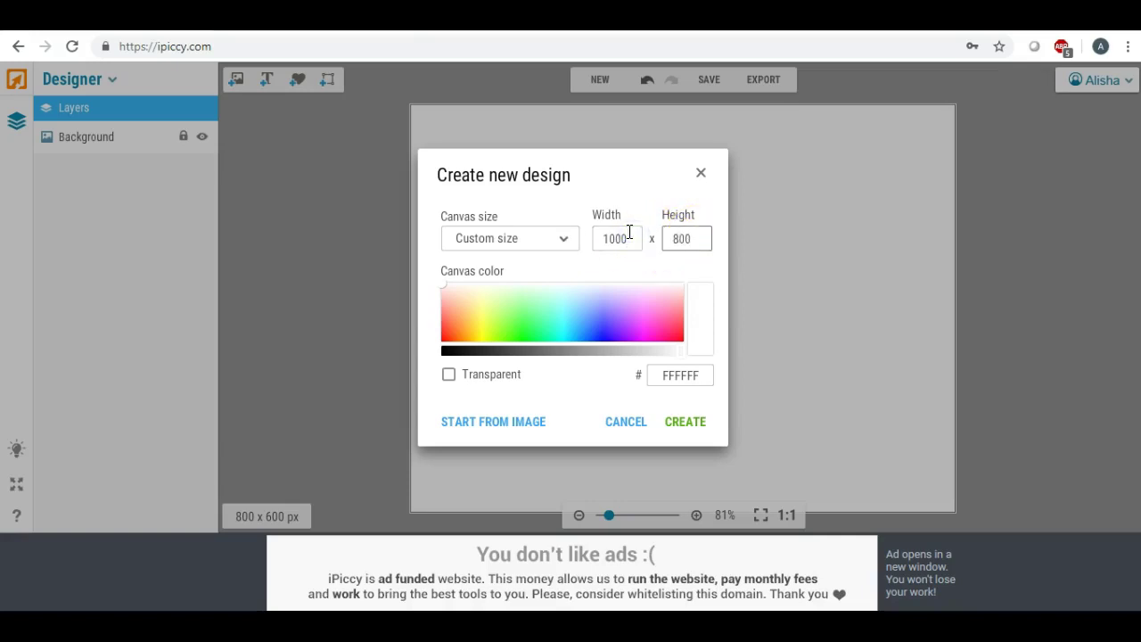
pyautogui.click(683, 422)
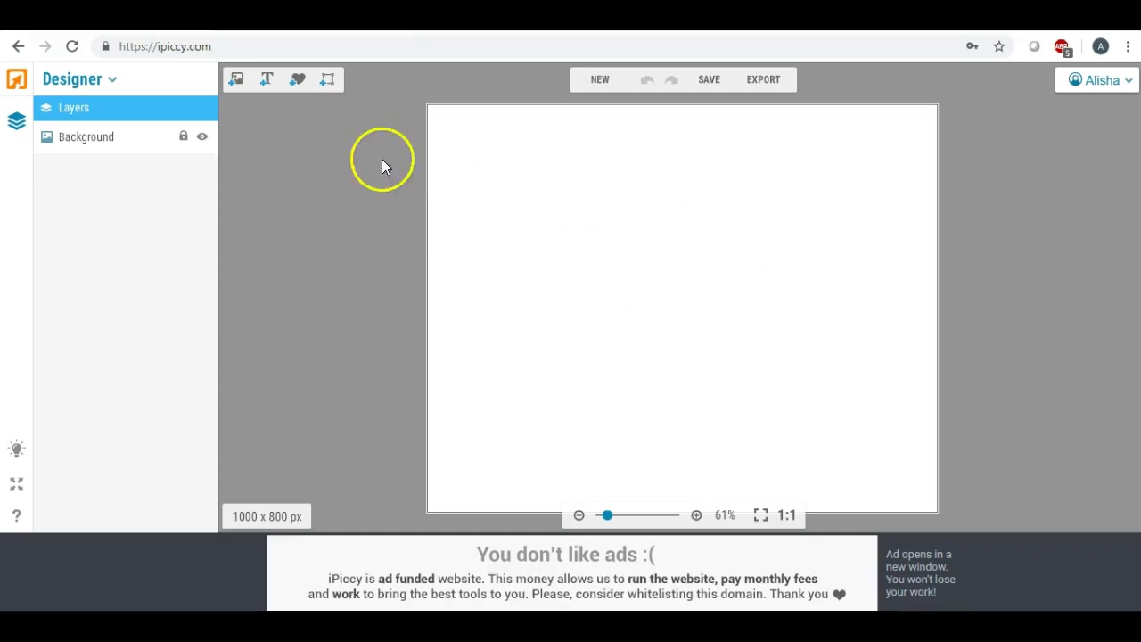
# Add the outline heart, shrink it, tilt it clockwise and move it to the top right.
pyautogui.click(236, 82)
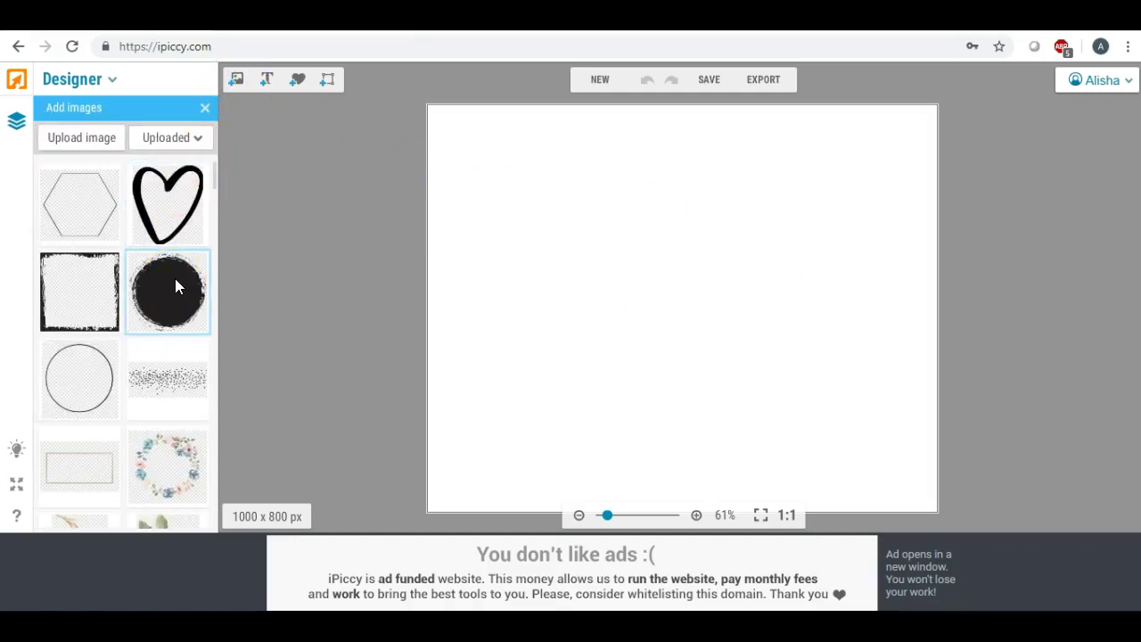
pyautogui.click(151, 207)
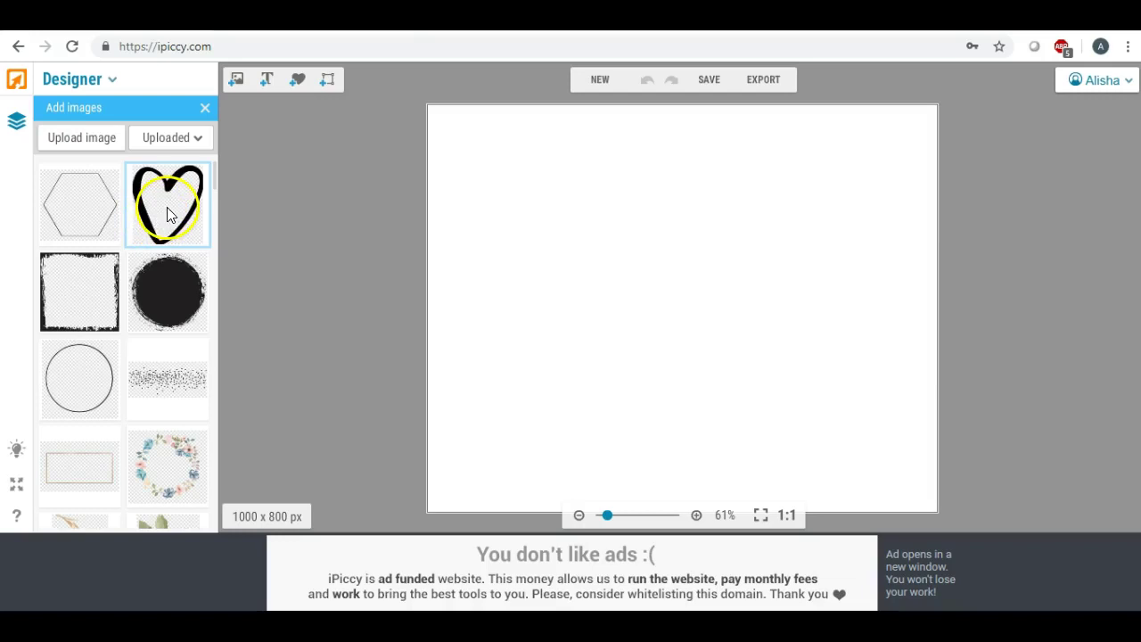
pyautogui.moveTo(166, 214); pyautogui.dragTo(653, 231)
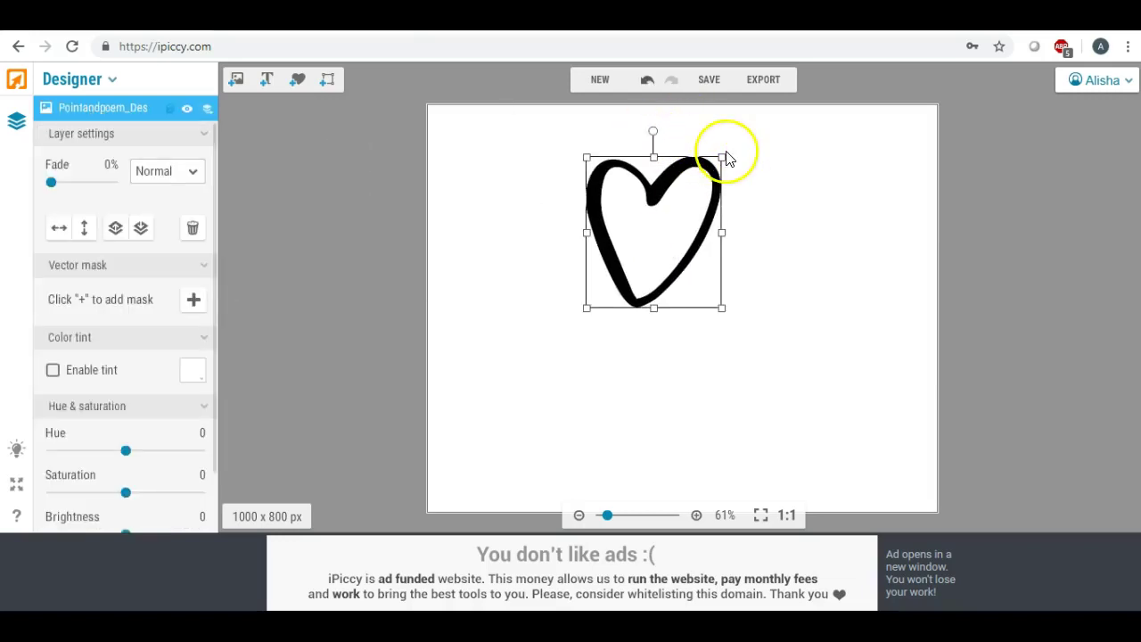
pyautogui.moveTo(723, 158); pyautogui.dragTo(707, 181)
pyautogui.moveTo(645, 149); pyautogui.dragTo(675, 167)
pyautogui.moveTo(655, 216); pyautogui.dragTo(862, 166)
# Add a shrunken rough black circle left of the heart, then bring in the hexagon outline.
pyautogui.click(237, 79)
pyautogui.click(163, 294)
pyautogui.moveTo(162, 295); pyautogui.dragTo(687, 187)
pyautogui.moveTo(622, 132); pyautogui.dragTo(634, 135)
pyautogui.moveTo(703, 183); pyautogui.dragTo(692, 163)
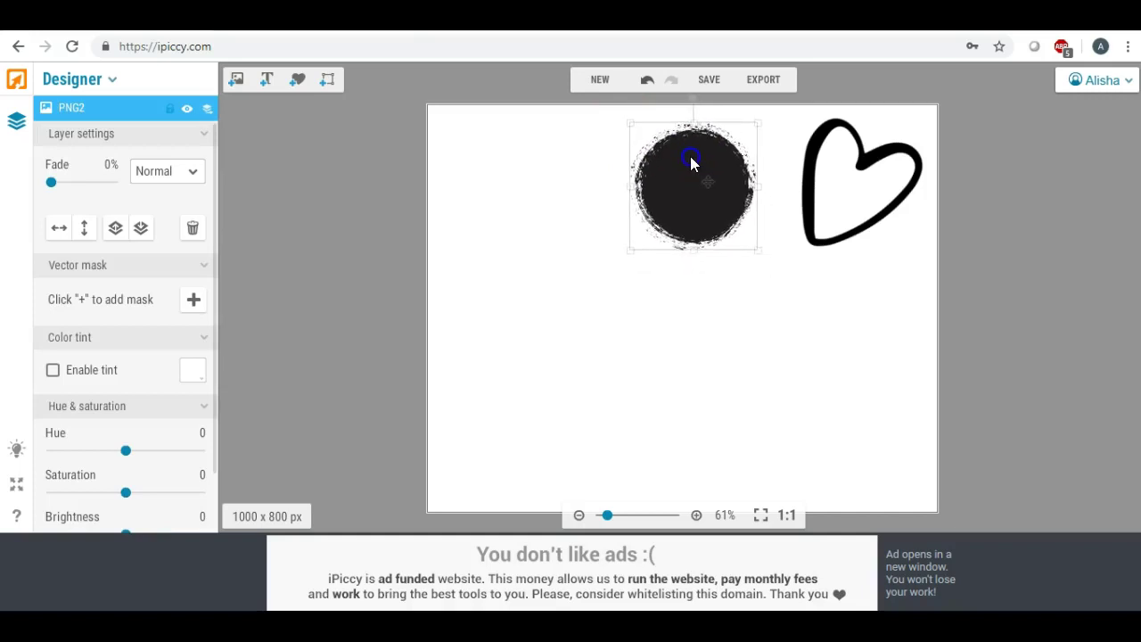
pyautogui.click(236, 81)
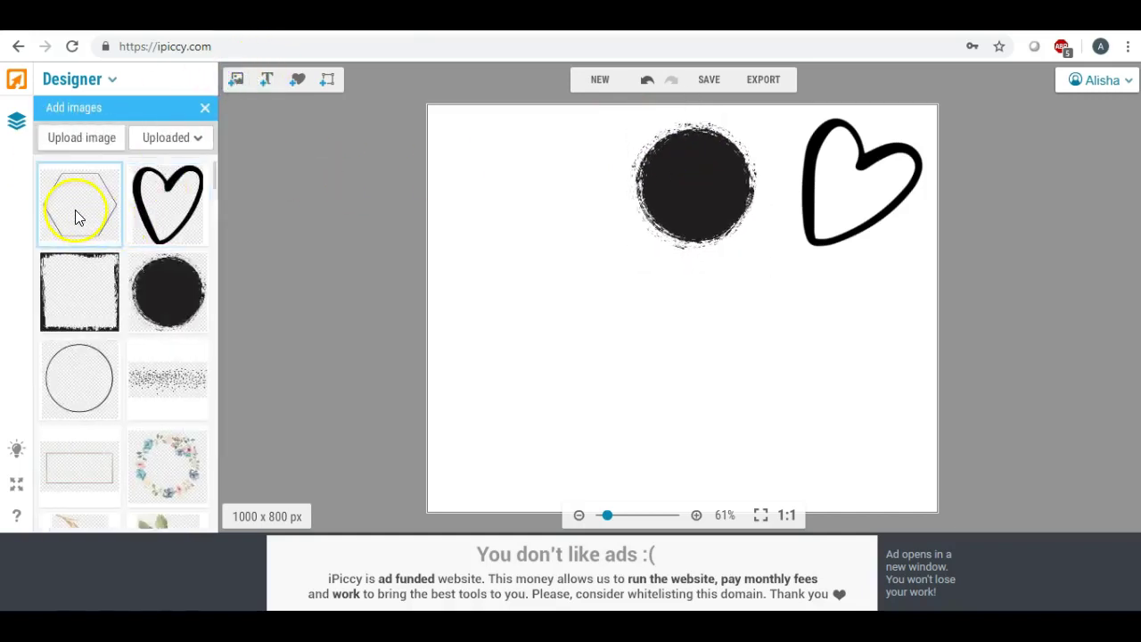
pyautogui.moveTo(76, 214); pyautogui.dragTo(543, 210)
# Place the hexagon at top left and add an offset, slightly rotated duplicate.
pyautogui.click(540, 208)
pyautogui.rightClick(531, 214)
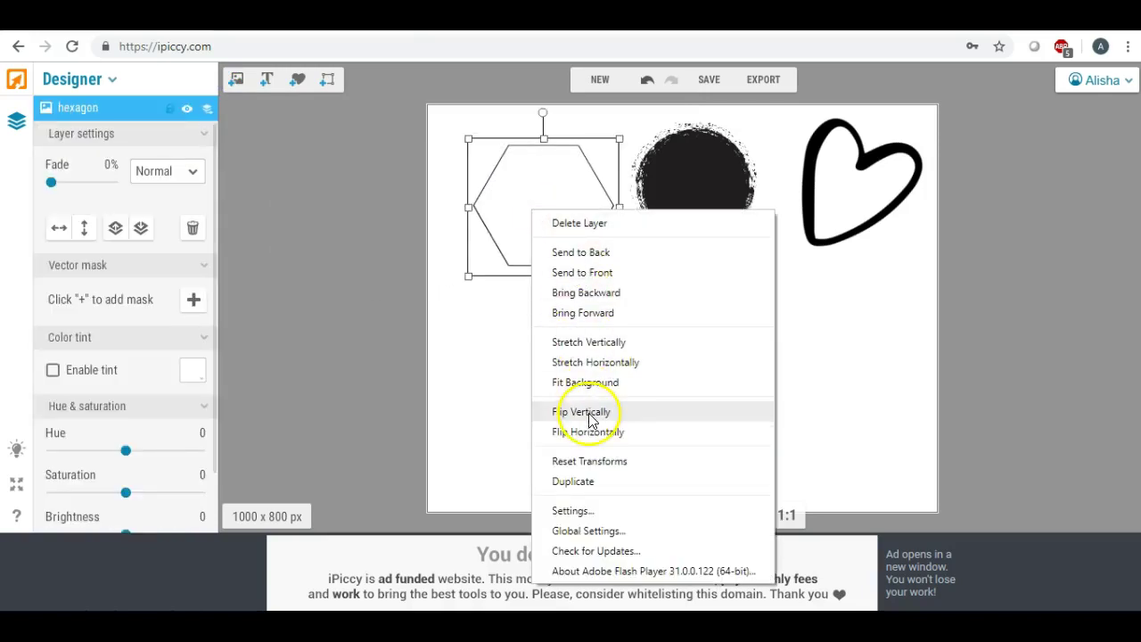
pyautogui.click(583, 482)
pyautogui.moveTo(530, 218); pyautogui.dragTo(525, 209)
pyautogui.moveTo(546, 114); pyautogui.dragTo(565, 120)
# Fine-tune the rotated hexagon's size and position, then lower the black circle slightly.
pyautogui.click(544, 319)
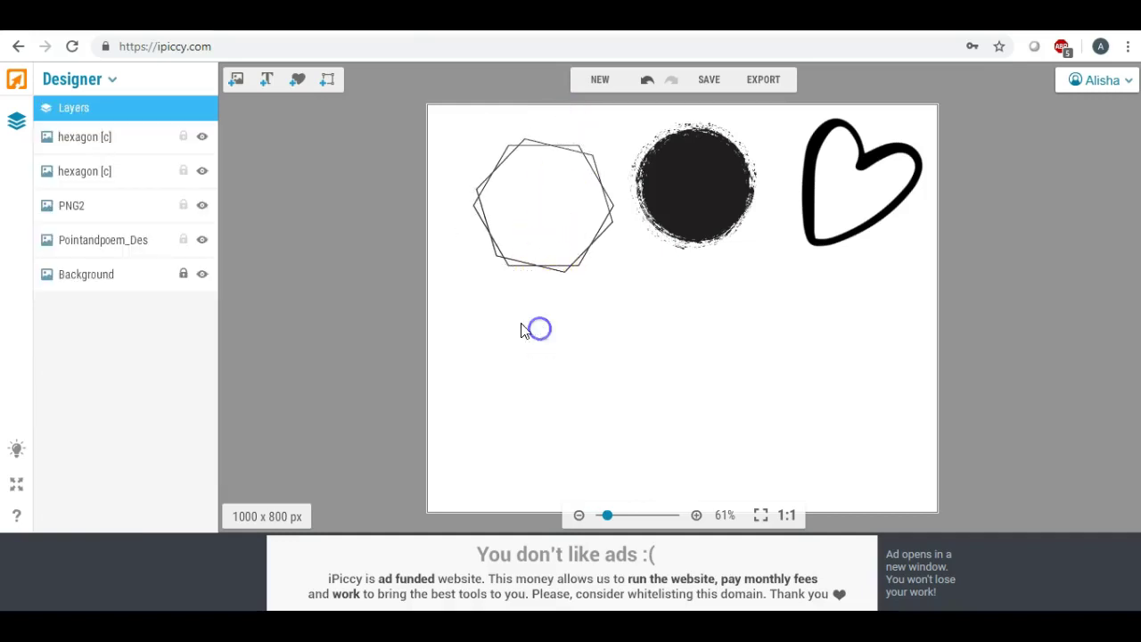
pyautogui.click(508, 177)
pyautogui.moveTo(588, 223)
pyautogui.mouseDown()
pyautogui.moveTo(578, 237)
pyautogui.moveTo(565, 224)
pyautogui.moveTo(600, 237)
pyautogui.moveTo(570, 210)
pyautogui.mouseUp()
pyautogui.click(594, 257)
pyautogui.click(657, 196)
pyautogui.moveTo(657, 196); pyautogui.dragTo(650, 220)
# Add the rough black square frame below the hexagons and shrink it.
pyautogui.click(588, 265)
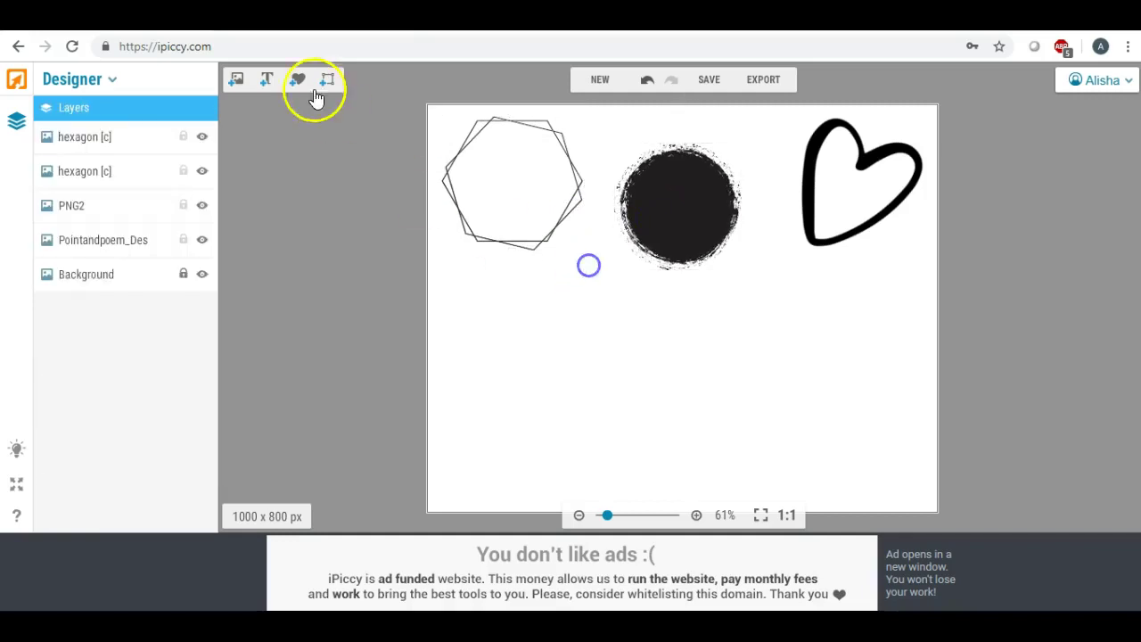
pyautogui.click(236, 82)
pyautogui.moveTo(107, 319); pyautogui.dragTo(524, 351)
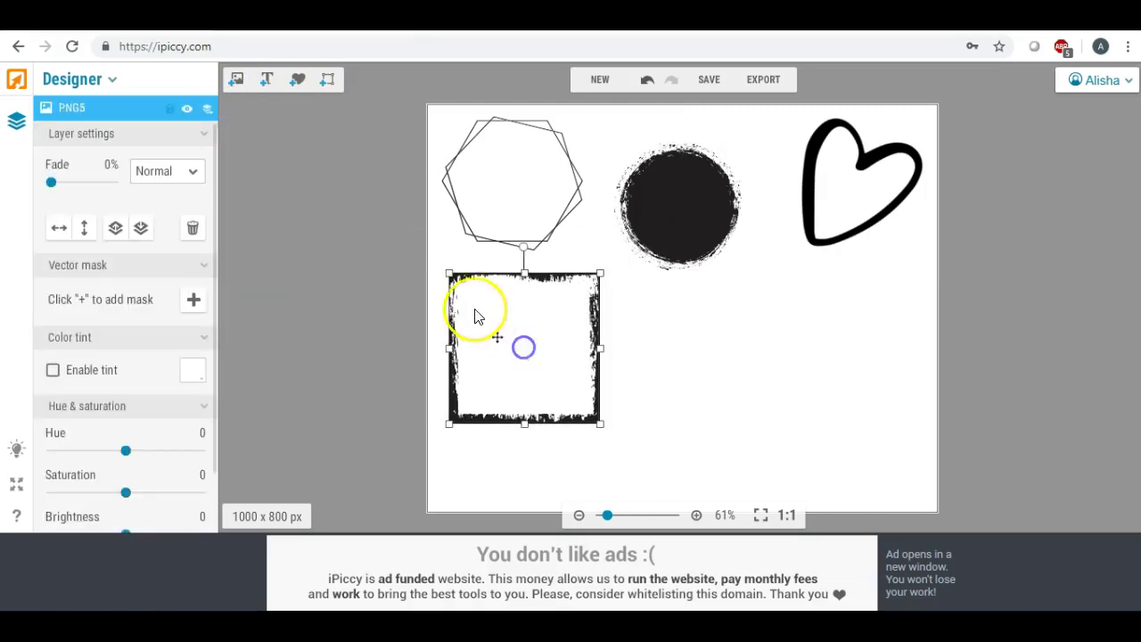
pyautogui.moveTo(448, 275); pyautogui.dragTo(492, 304)
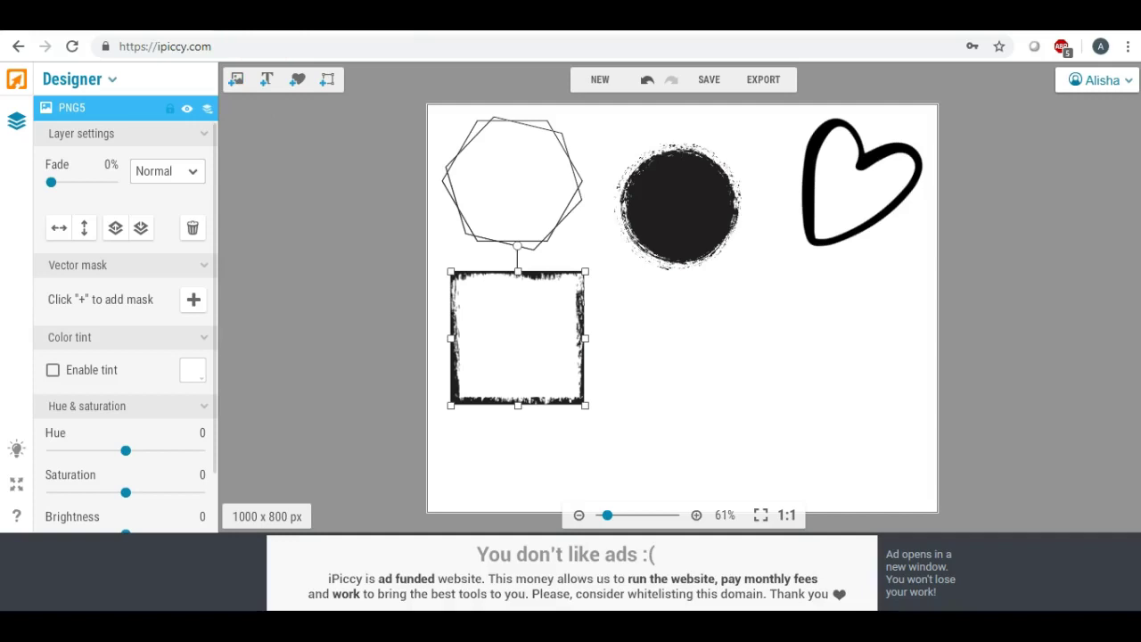
# Place a thin circle outline at the right and enlarge the black circle.
pyautogui.click(236, 82)
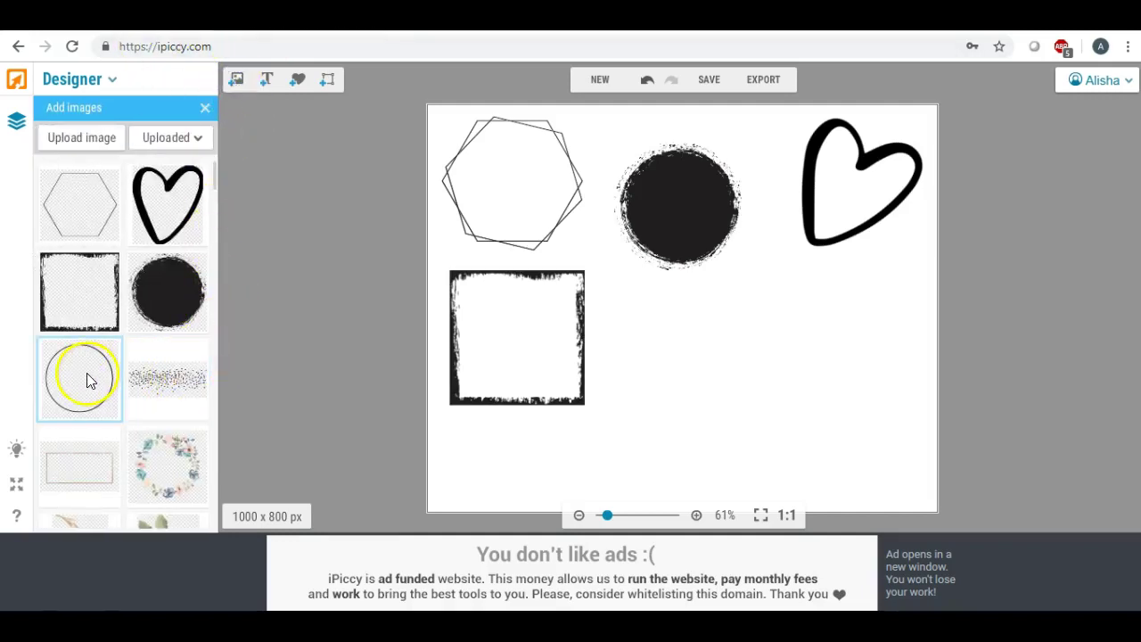
pyautogui.moveTo(84, 380); pyautogui.dragTo(889, 328)
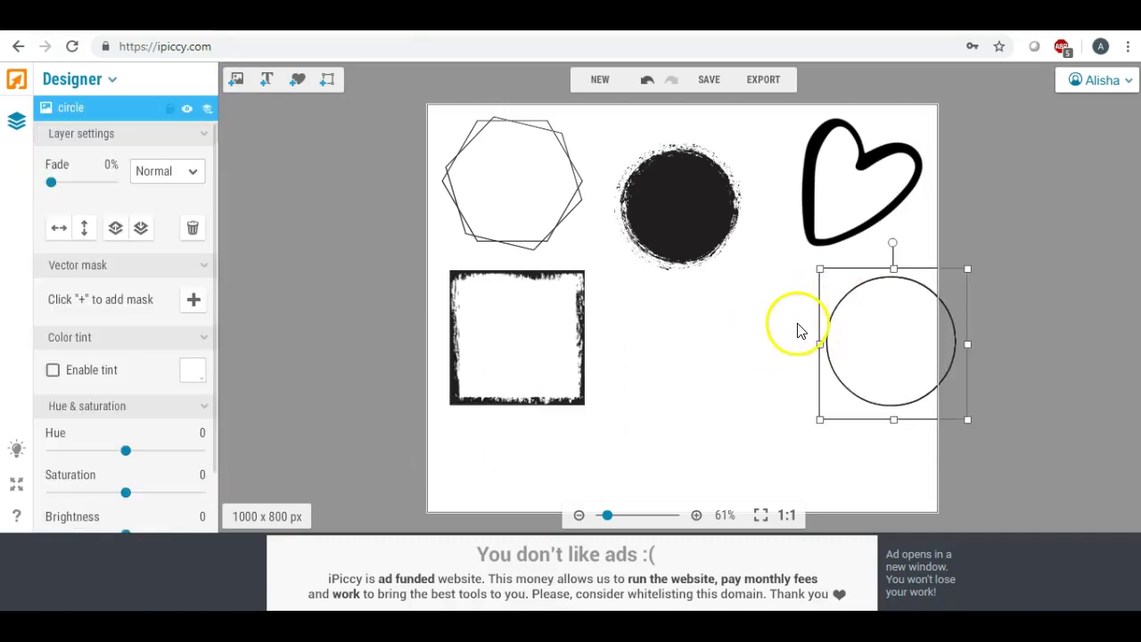
pyautogui.click(675, 203)
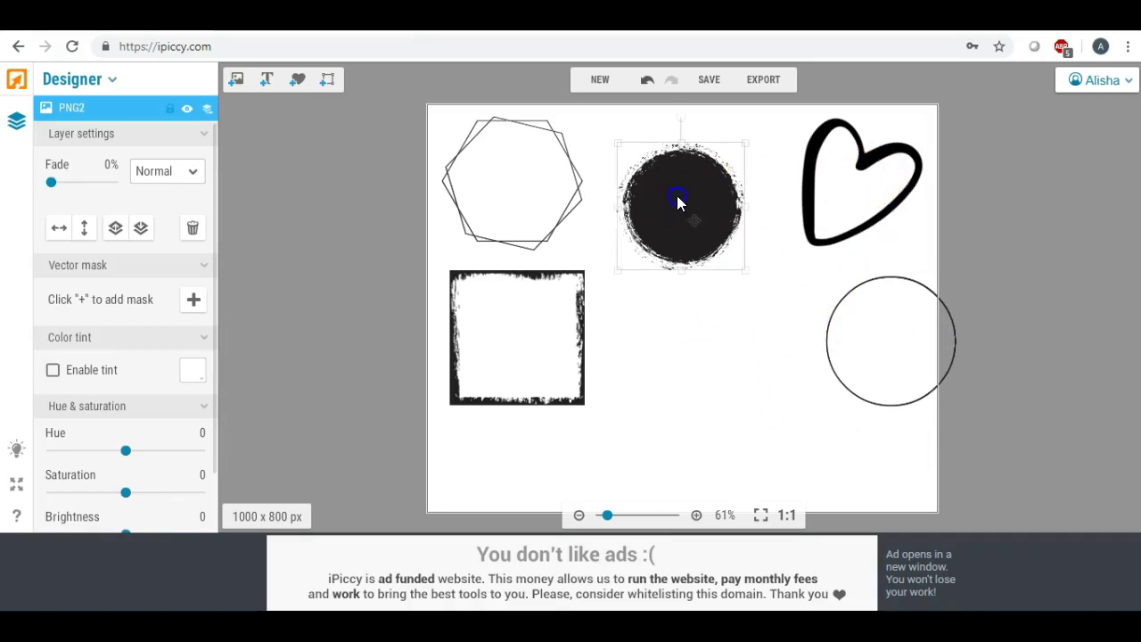
pyautogui.moveTo(744, 266); pyautogui.dragTo(768, 295)
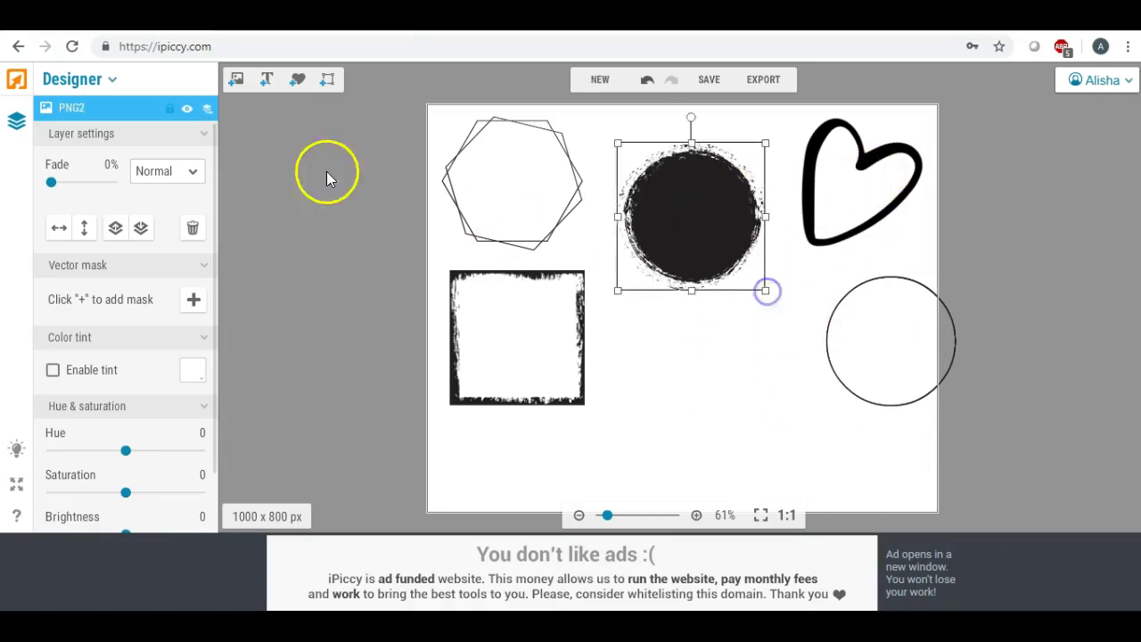
# Add the dotted strip between the square and circle, enlarging it and stretching it taller.
pyautogui.click(236, 80)
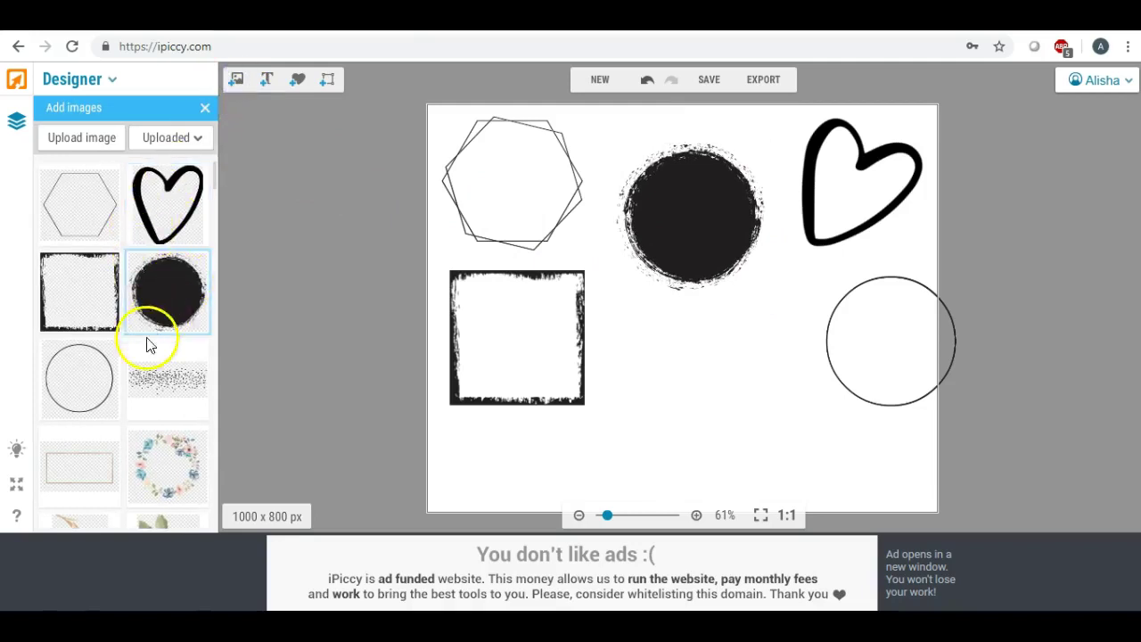
pyautogui.moveTo(169, 383); pyautogui.dragTo(698, 348)
pyautogui.moveTo(771, 385); pyautogui.dragTo(829, 421)
pyautogui.moveTo(751, 365); pyautogui.dragTo(724, 337)
pyautogui.moveTo(706, 389); pyautogui.dragTo(706, 419)
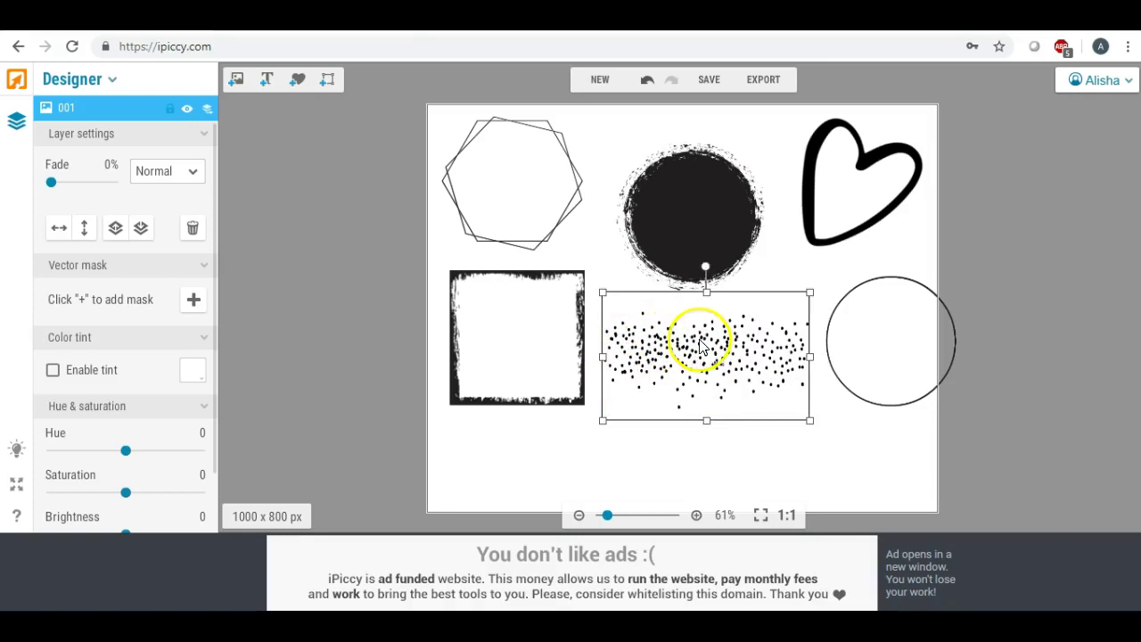
pyautogui.click(698, 185)
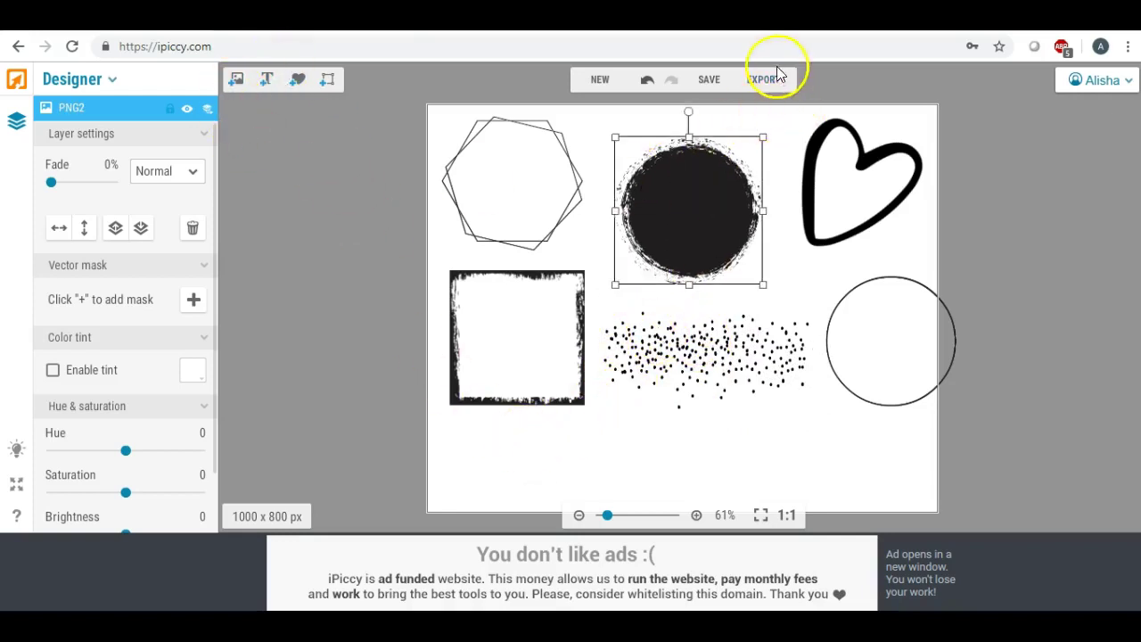
# Export the design to the editor as one flattened image and bring up the Painter.
pyautogui.click(763, 114)
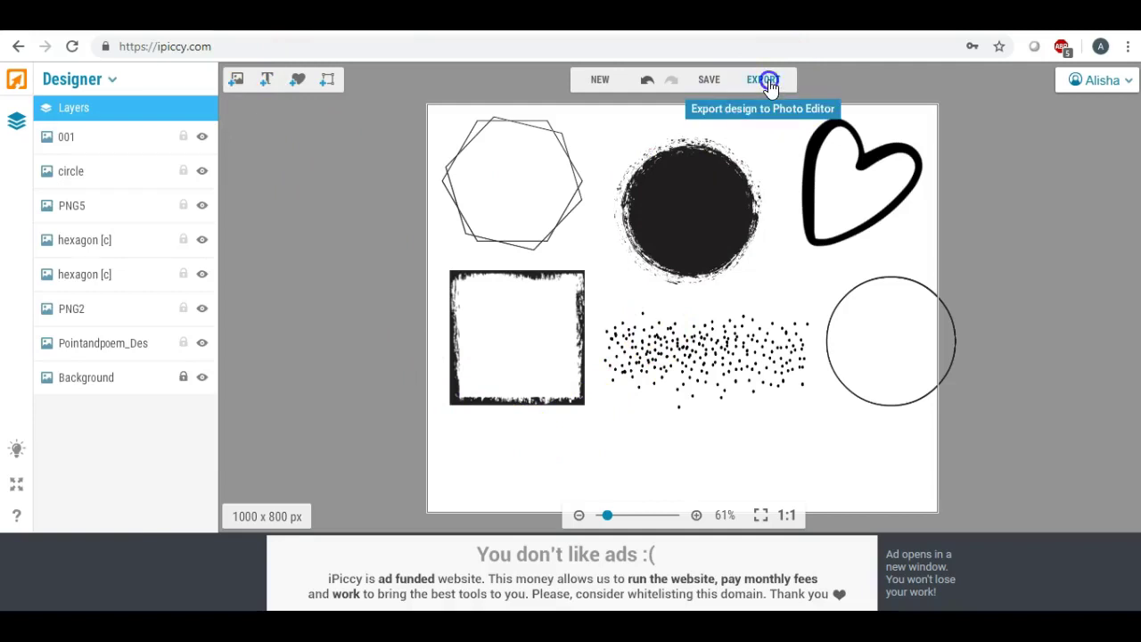
pyautogui.click(768, 81)
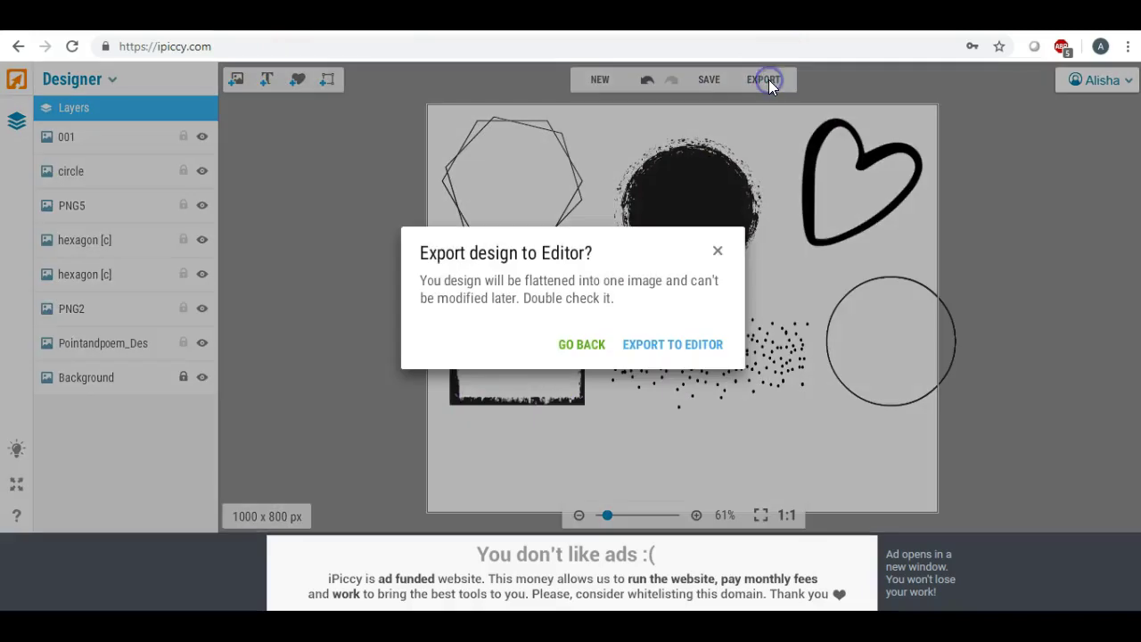
pyautogui.click(690, 344)
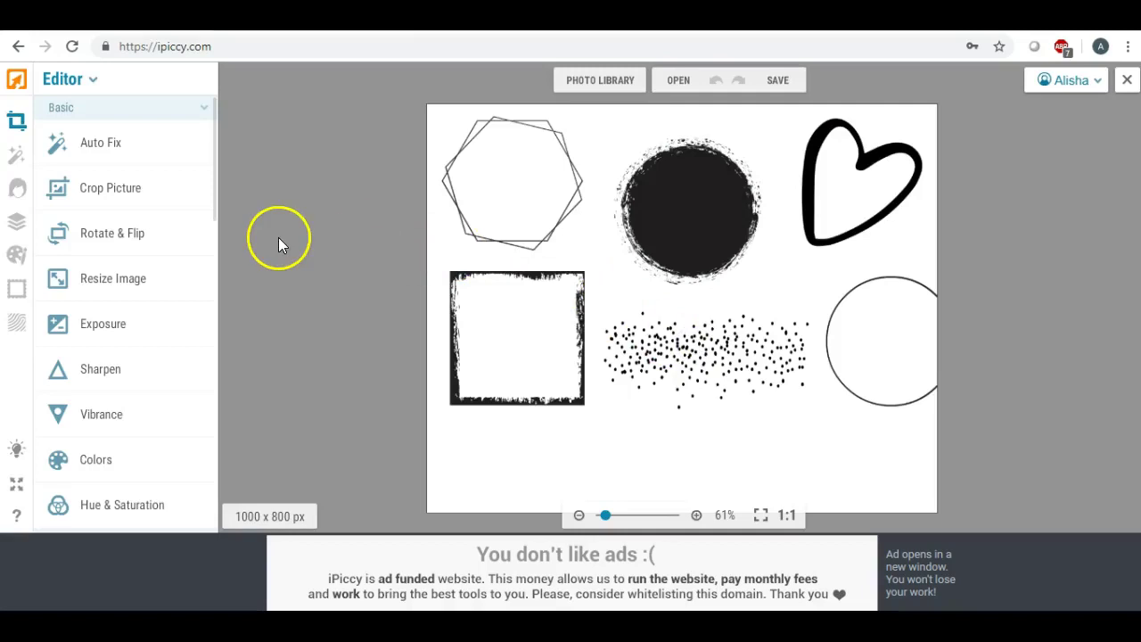
pyautogui.click(16, 255)
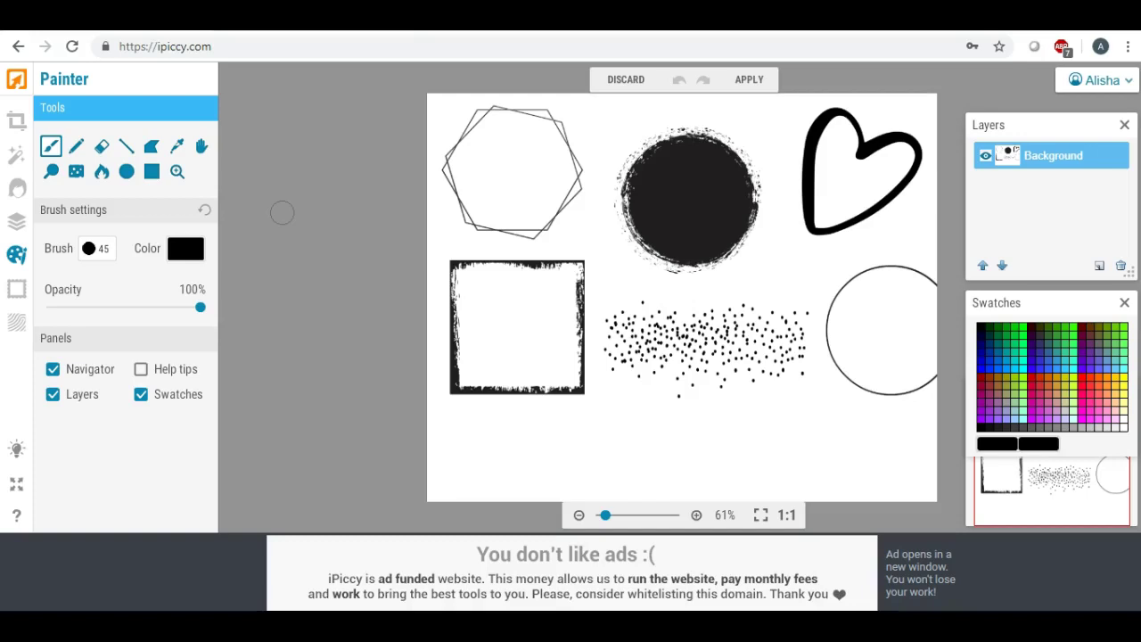
# Choose the soft textured brush and enlarge its diameter to 102 px.
pyautogui.click(97, 258)
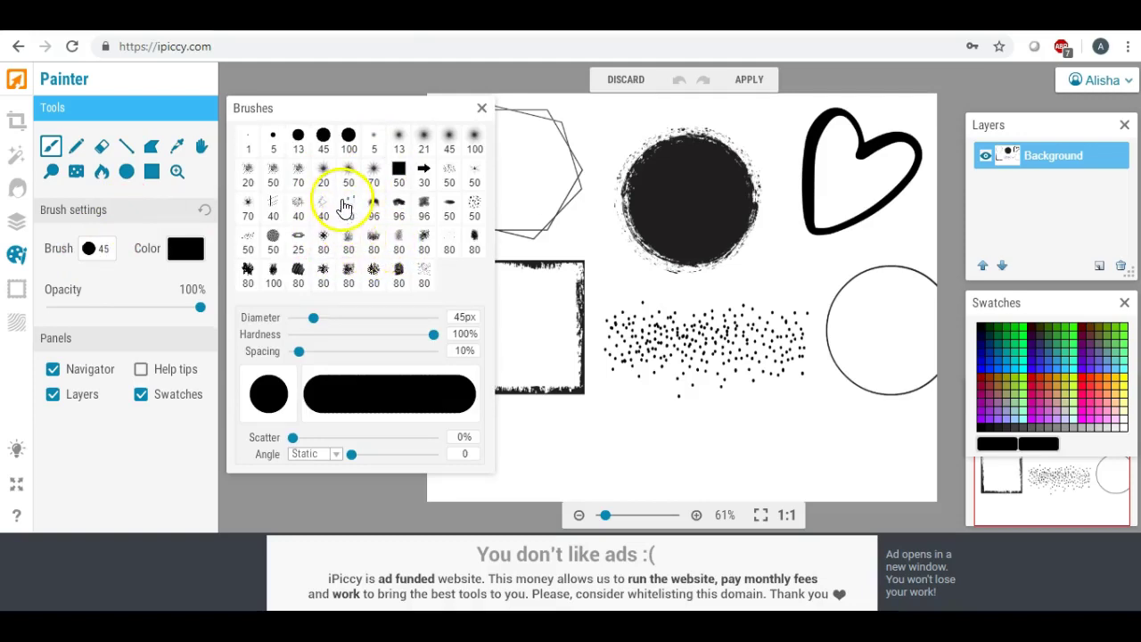
pyautogui.click(298, 172)
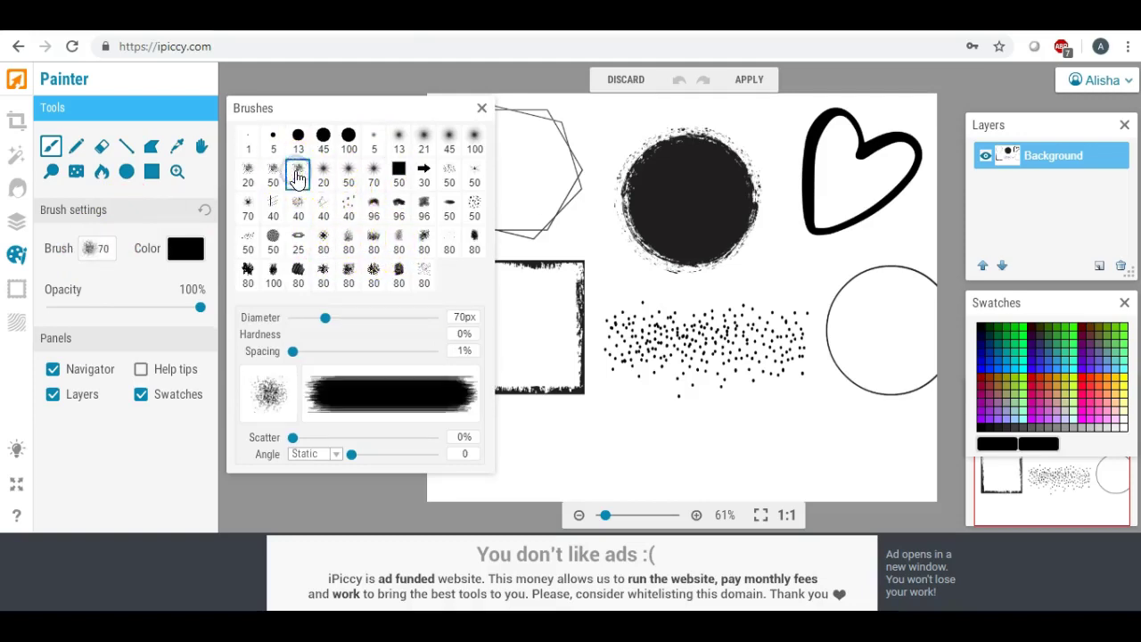
pyautogui.click(481, 107)
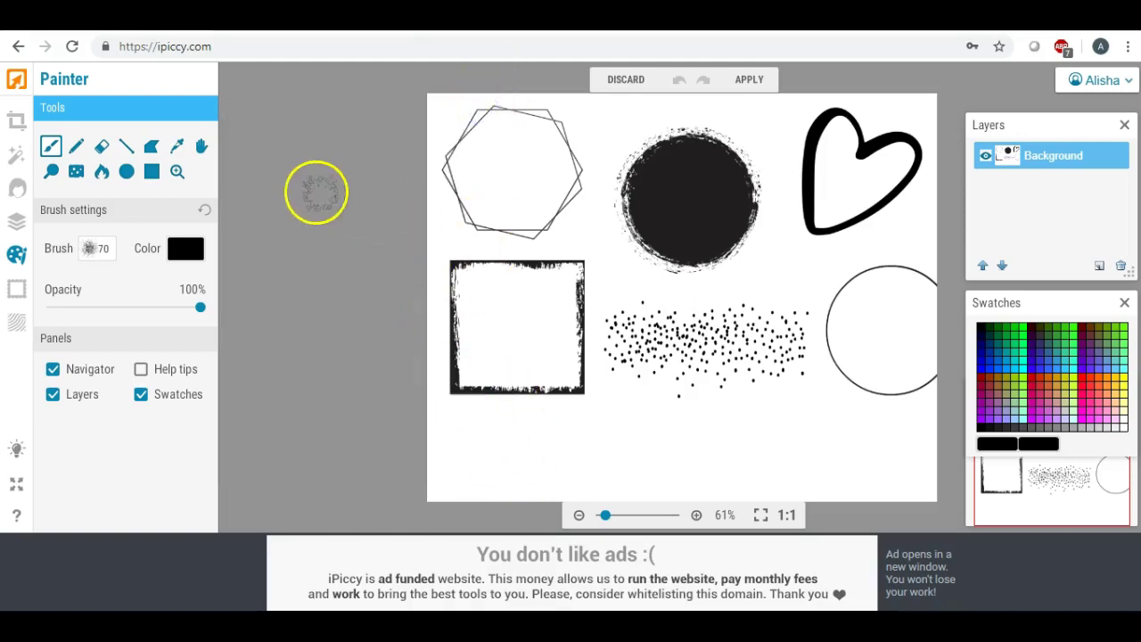
pyautogui.click(102, 250)
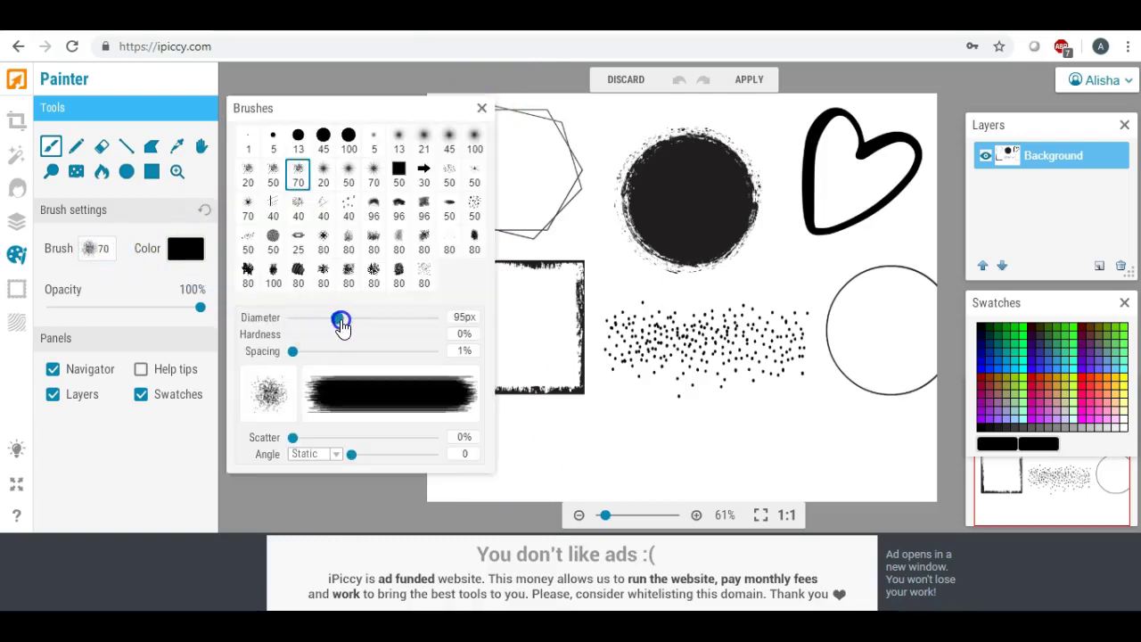
pyautogui.moveTo(341, 326); pyautogui.dragTo(345, 326)
pyautogui.click(481, 108)
# Paint two wide black strokes side by side along the bottom of the canvas.
pyautogui.click(523, 352)
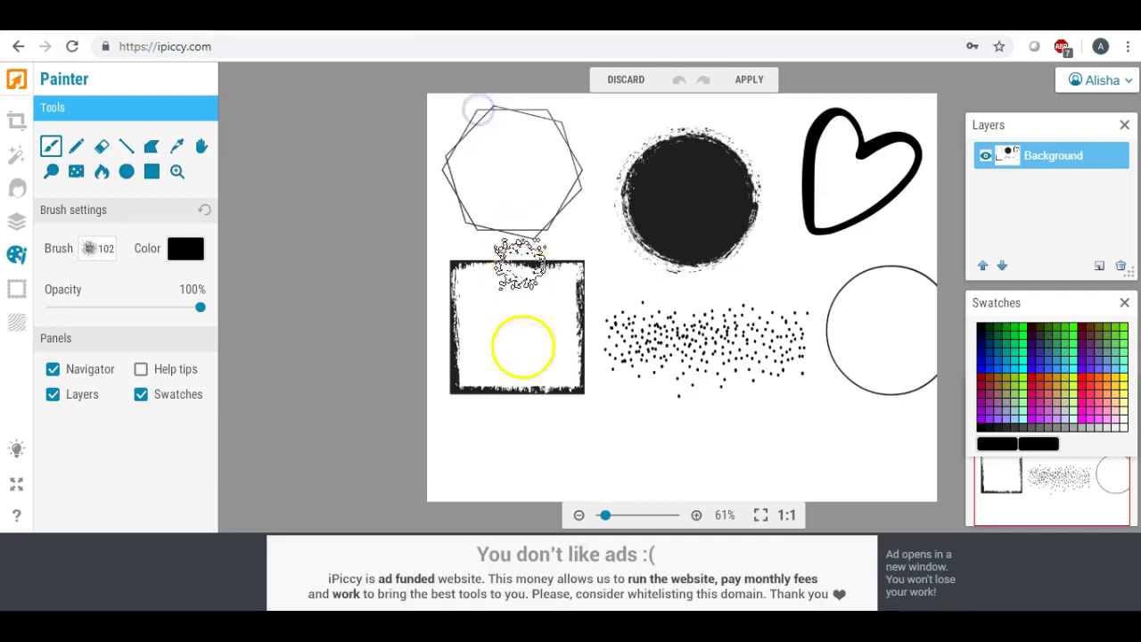
pyautogui.moveTo(471, 446); pyautogui.dragTo(649, 444)
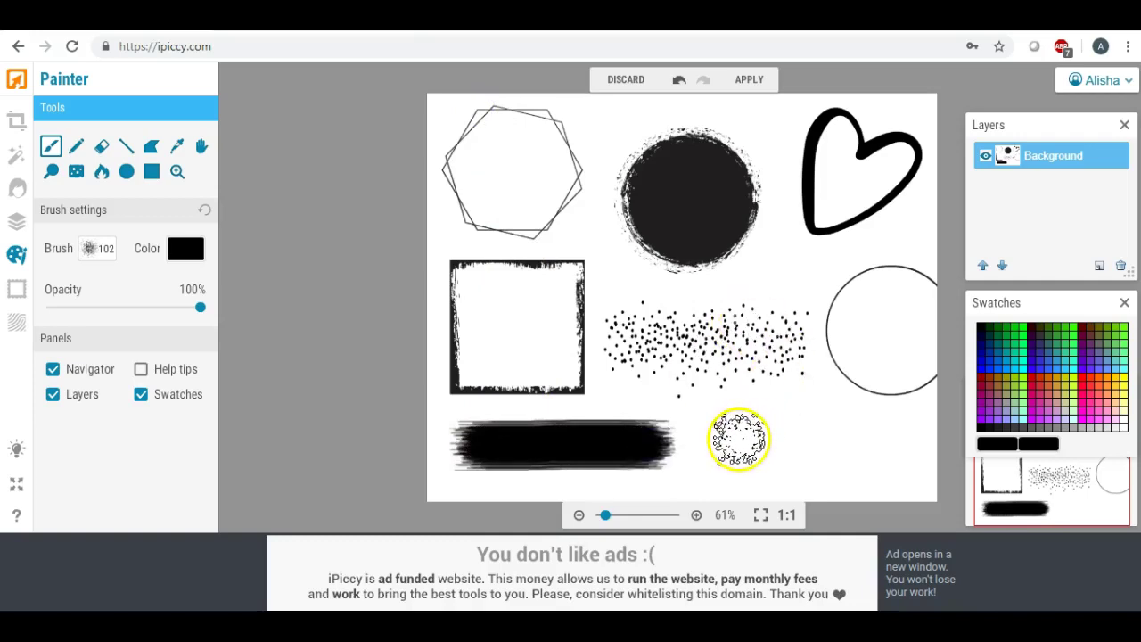
pyautogui.moveTo(739, 438); pyautogui.dragTo(909, 439)
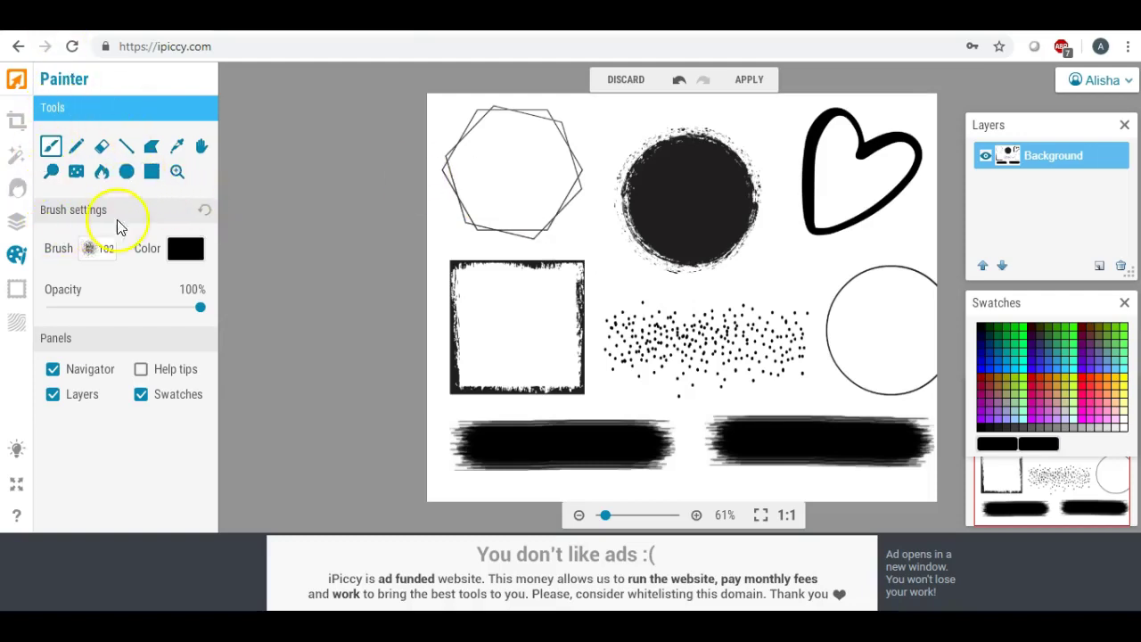
# Apply the brush strokes into the 1000 x 800 image and show the Layers panel.
pyautogui.click(765, 80)
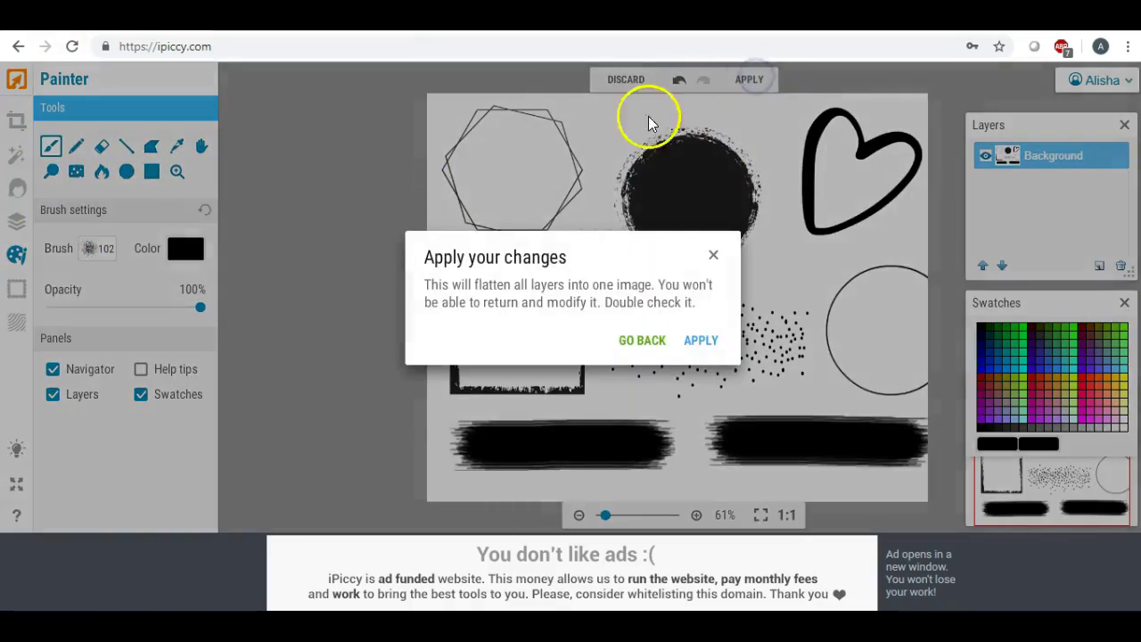
pyautogui.click(702, 341)
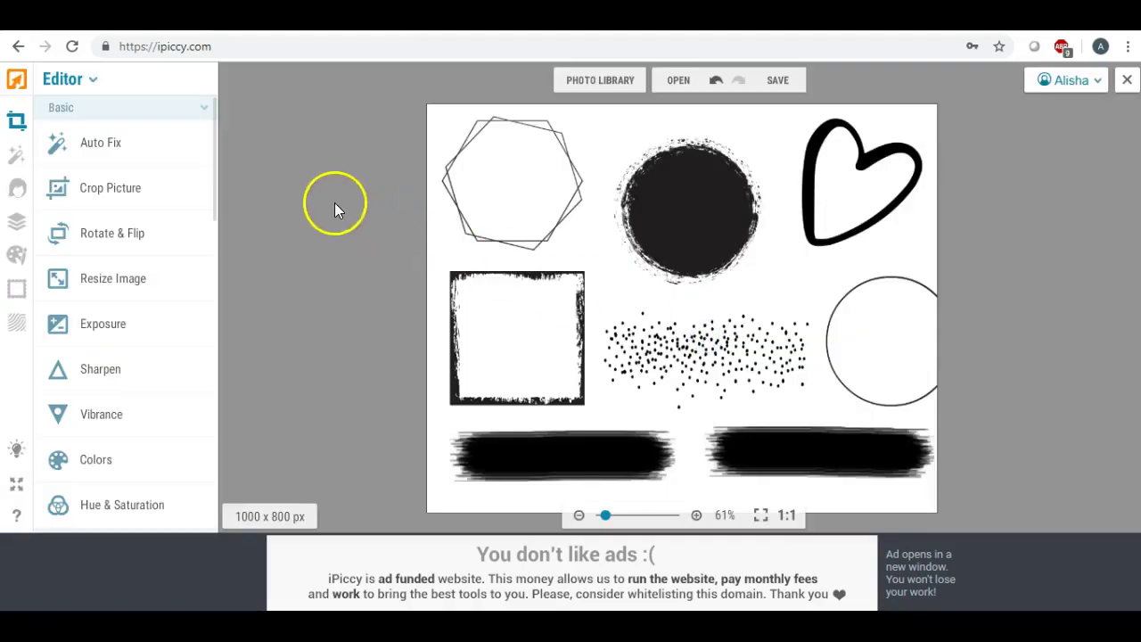
pyautogui.click(19, 221)
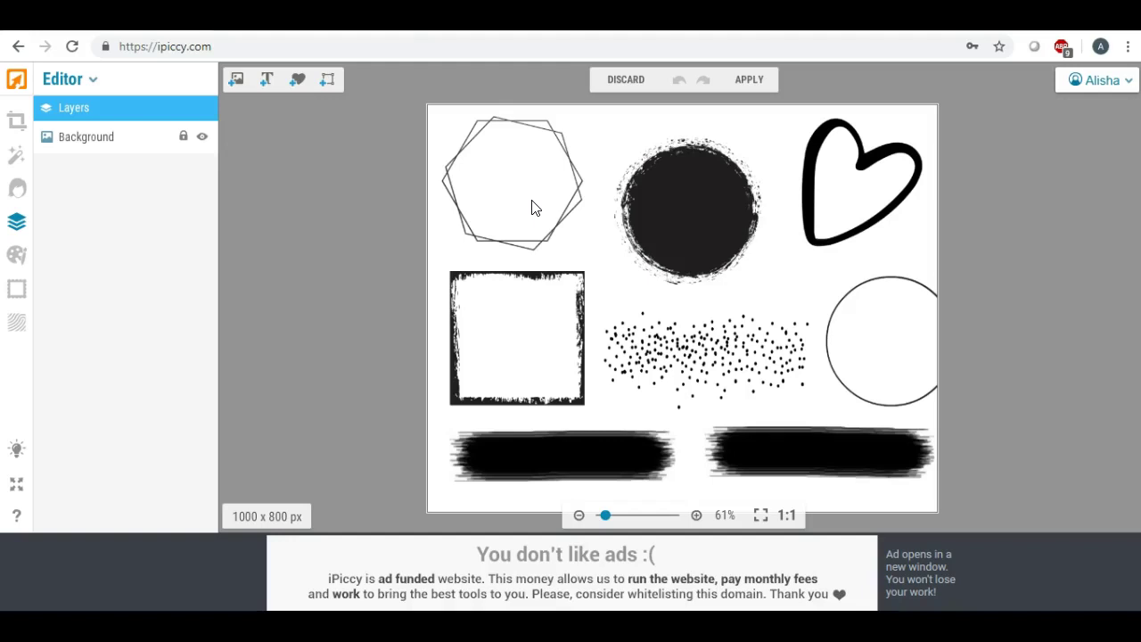
# Drag the yellow glitter tile from the image library onto the black circle and select its layer.
pyautogui.click(235, 82)
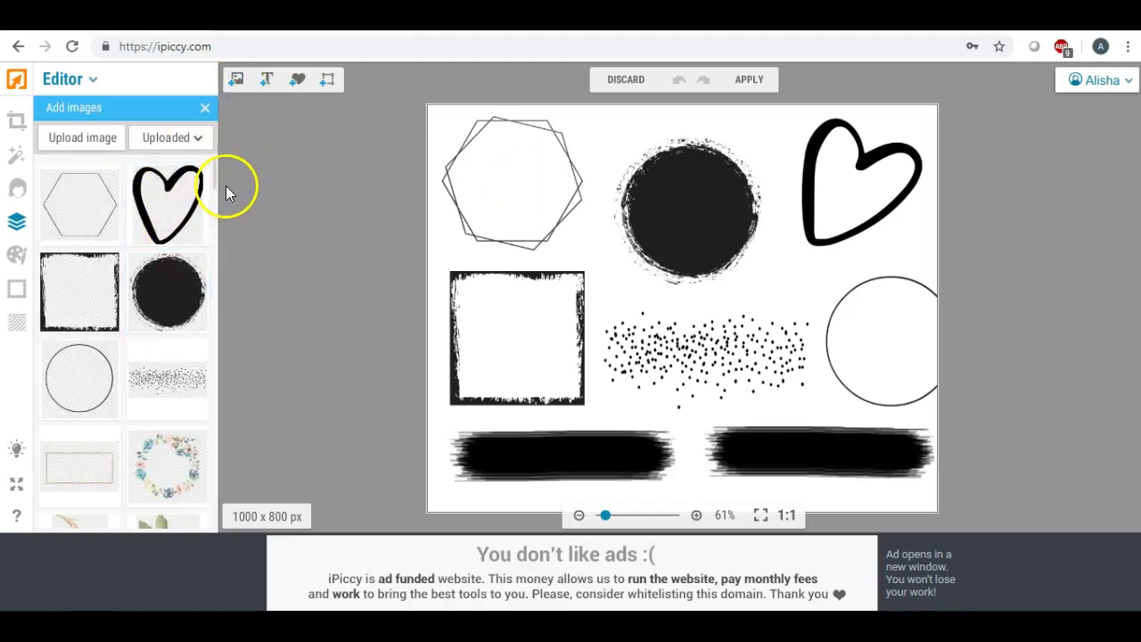
pyautogui.moveTo(214, 178); pyautogui.dragTo(216, 231)
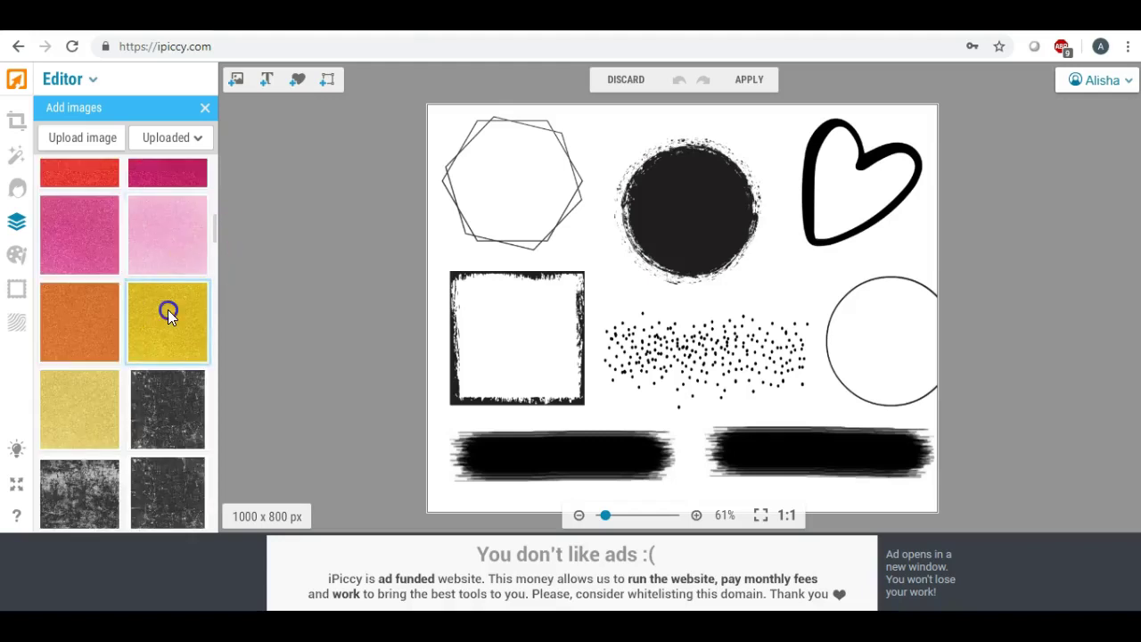
pyautogui.moveTo(168, 309); pyautogui.dragTo(683, 217)
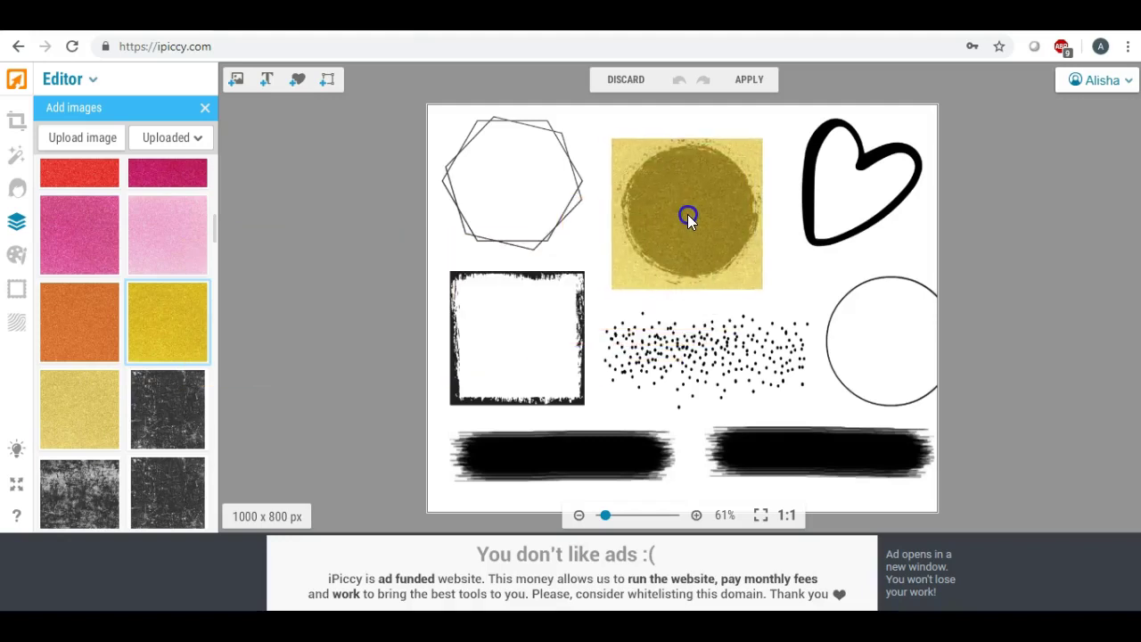
pyautogui.click(685, 220)
pyautogui.click(181, 170)
# Set the glitter texture over the grunge circle to Lighten blend mode.
pyautogui.click(175, 153)
pyautogui.click(340, 206)
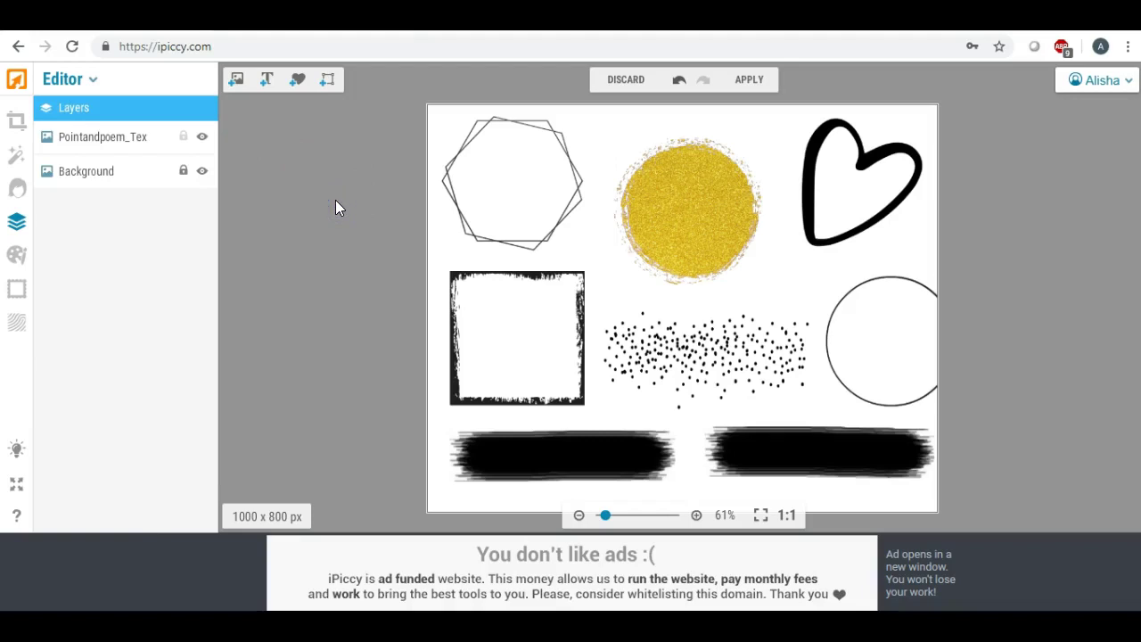
pyautogui.click(492, 156)
pyautogui.click(672, 220)
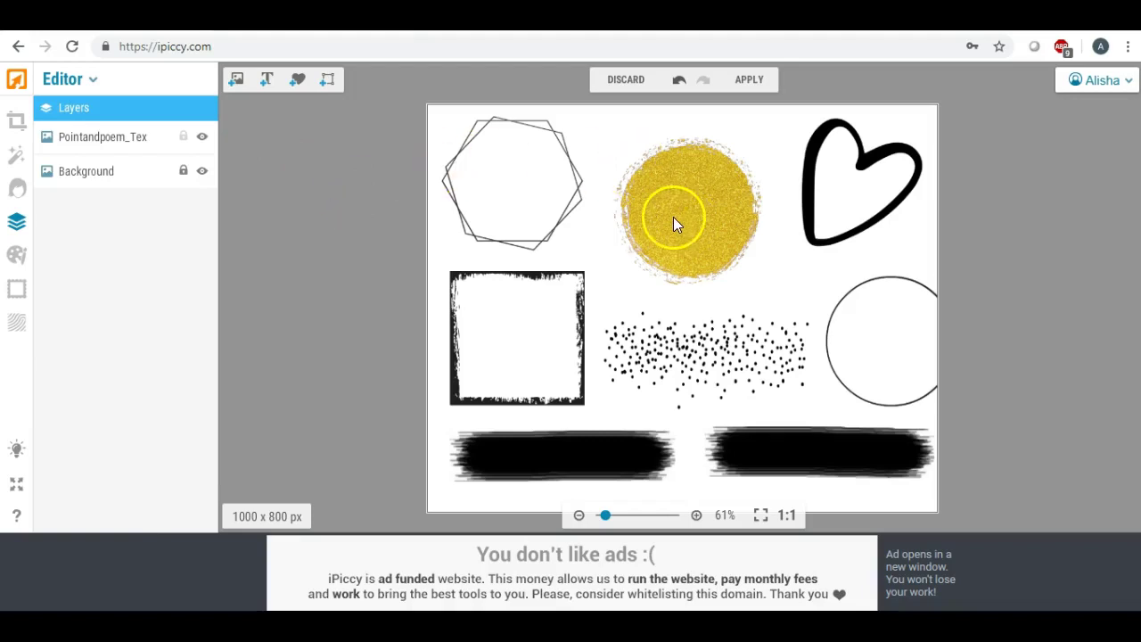
# Add another yellow glitter texture, fit it over the left brush stroke, and blend it with Lighten.
pyautogui.click(236, 80)
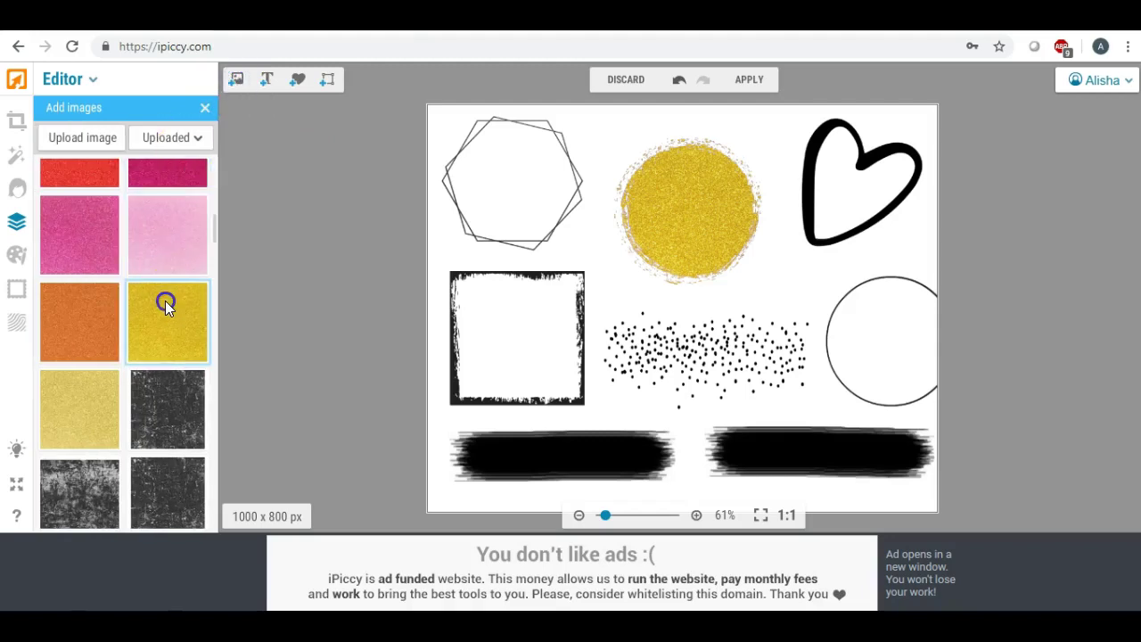
pyautogui.moveTo(166, 305); pyautogui.dragTo(477, 469)
pyautogui.click(481, 420)
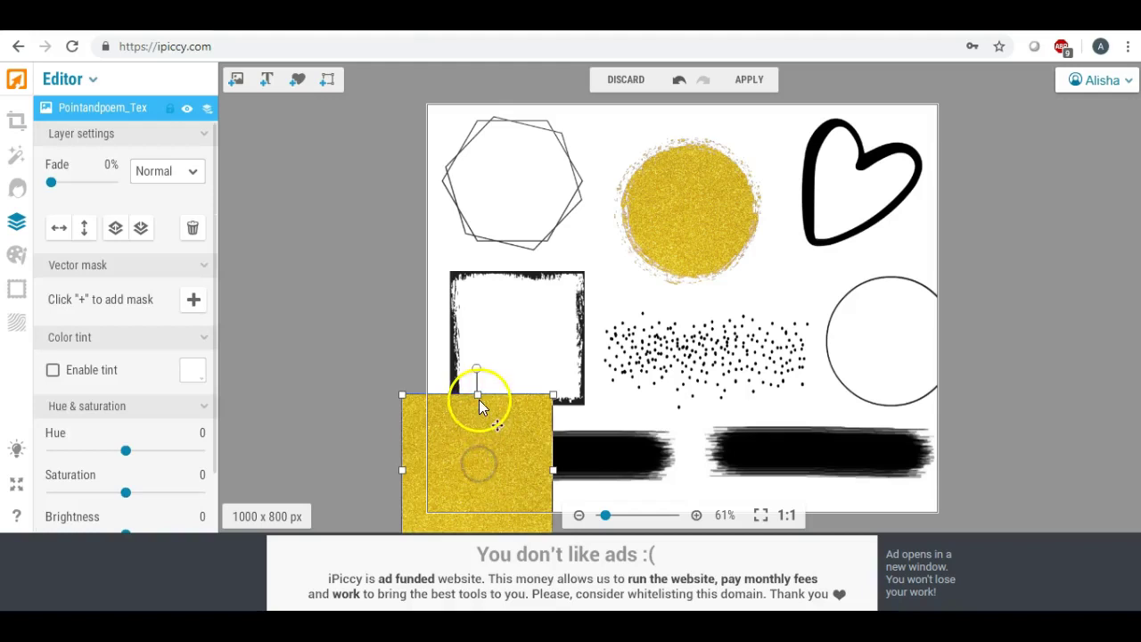
pyautogui.moveTo(479, 401); pyautogui.dragTo(508, 438)
pyautogui.moveTo(580, 456); pyautogui.dragTo(682, 461)
pyautogui.click(182, 171)
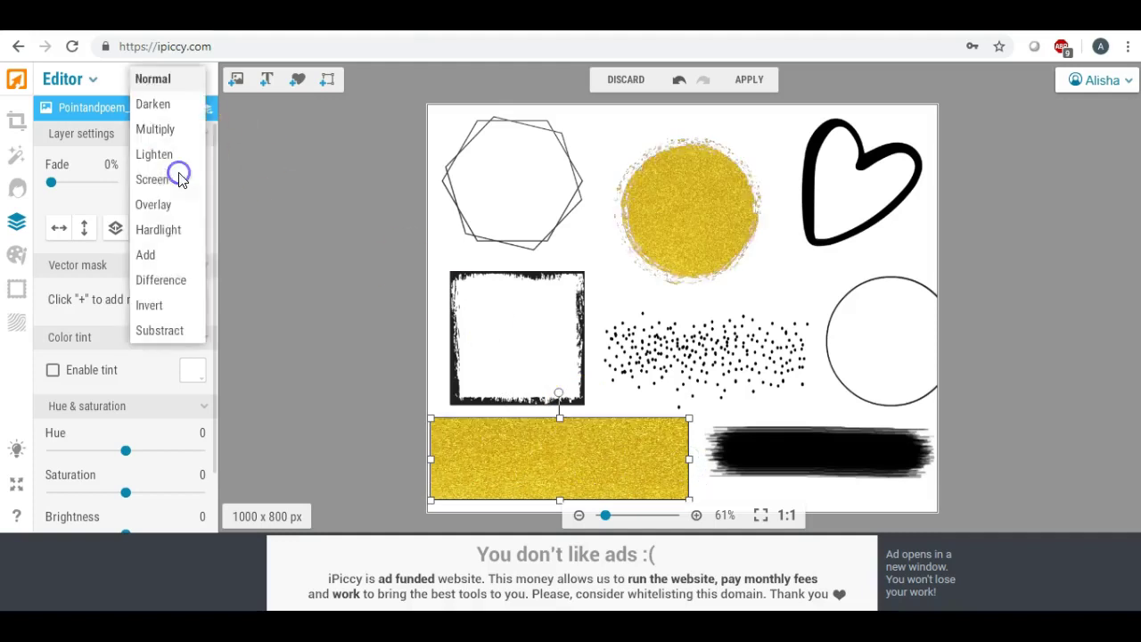
pyautogui.click(169, 156)
pyautogui.click(291, 208)
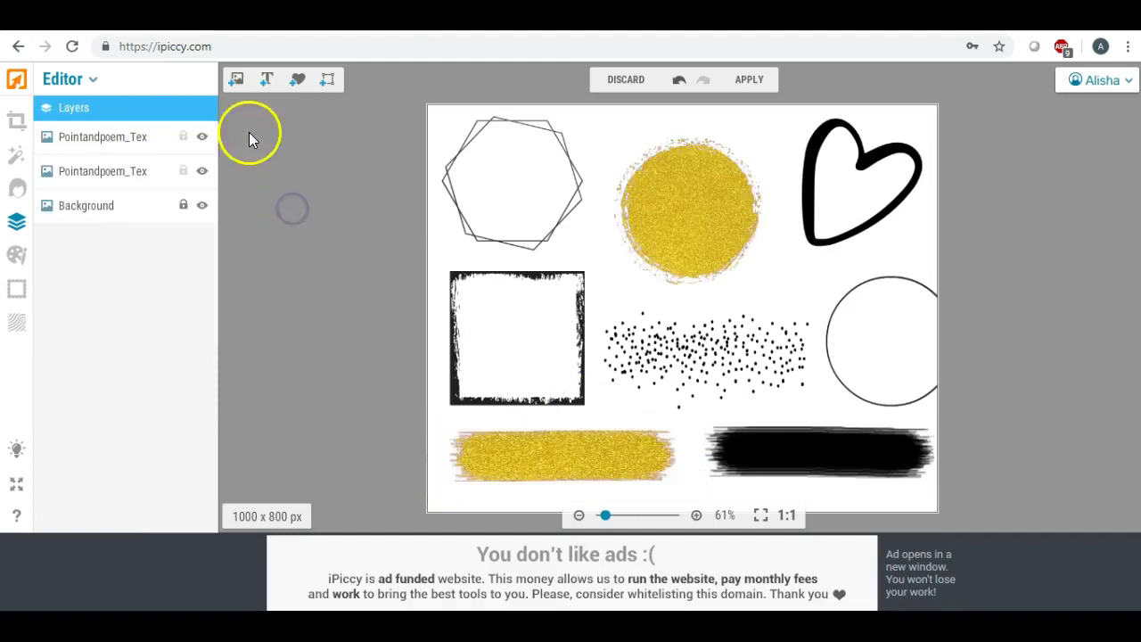
# Place a gold foil texture over the hexagon outline, size it to cover it, and set Lighten blend.
pyautogui.click(234, 85)
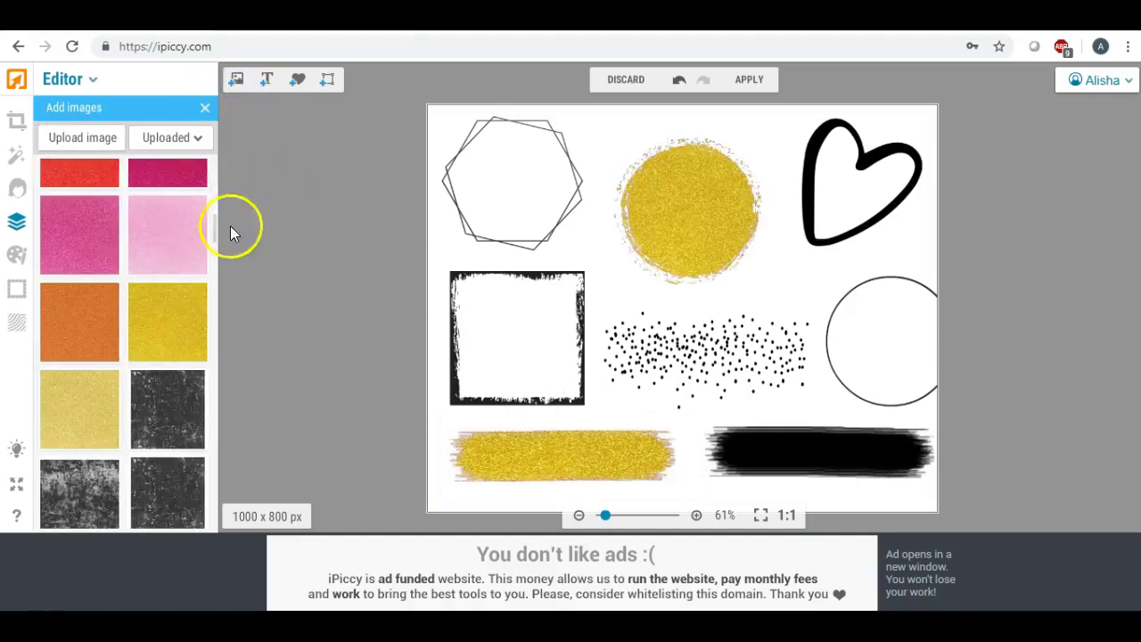
pyautogui.moveTo(217, 229); pyautogui.dragTo(214, 223)
pyautogui.moveTo(184, 305); pyautogui.dragTo(482, 164)
pyautogui.moveTo(555, 235); pyautogui.dragTo(585, 274)
pyautogui.moveTo(484, 178); pyautogui.dragTo(498, 178)
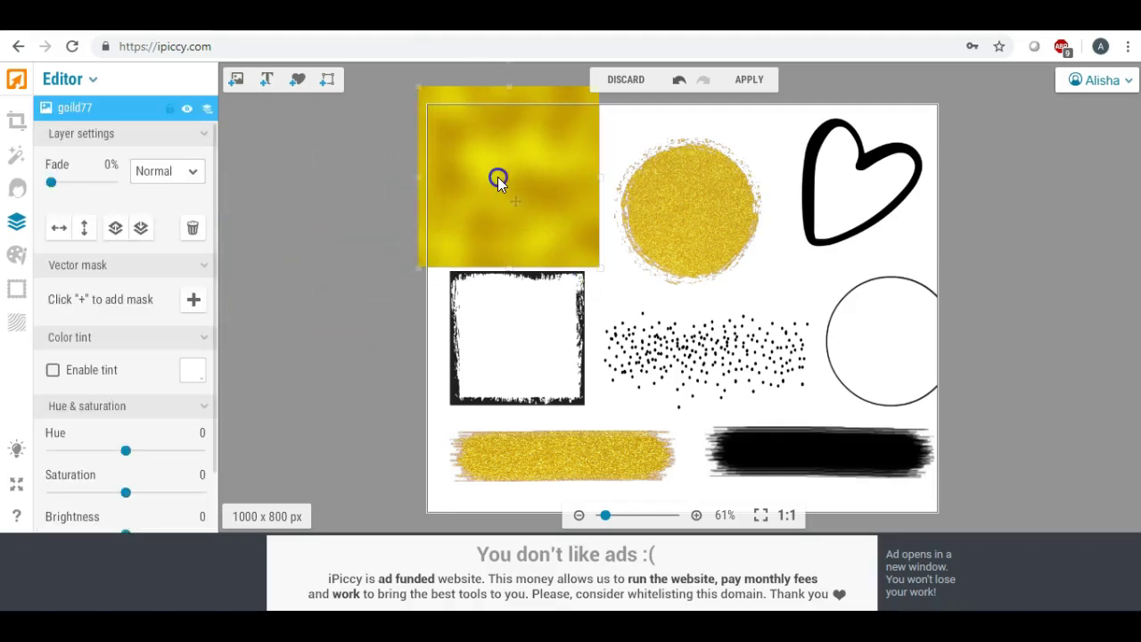
pyautogui.click(167, 172)
pyautogui.click(169, 157)
pyautogui.click(257, 223)
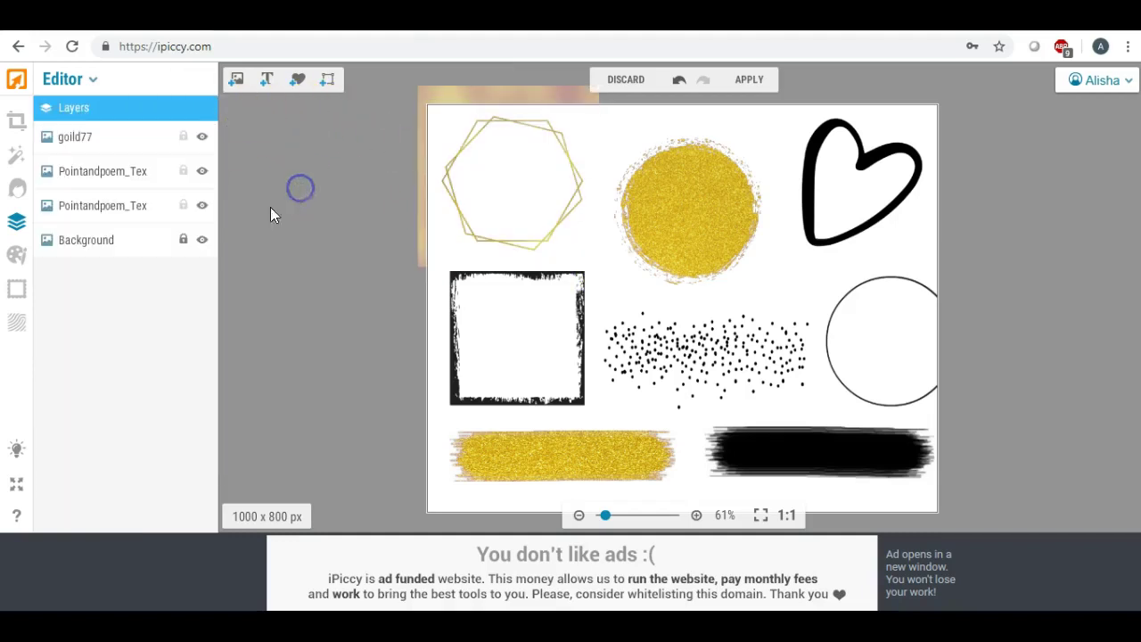
# Add another gold foil texture over the heart and blend it with Lighten.
pyautogui.click(237, 81)
pyautogui.moveTo(170, 337); pyautogui.dragTo(828, 161)
pyautogui.click(187, 175)
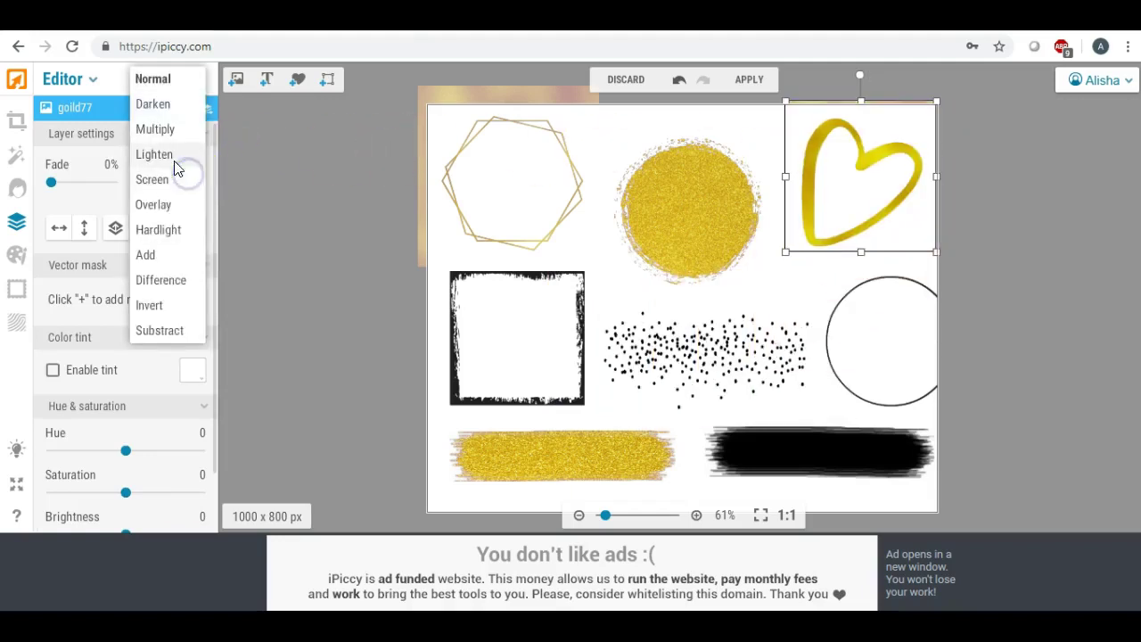
pyautogui.click(170, 156)
pyautogui.click(298, 218)
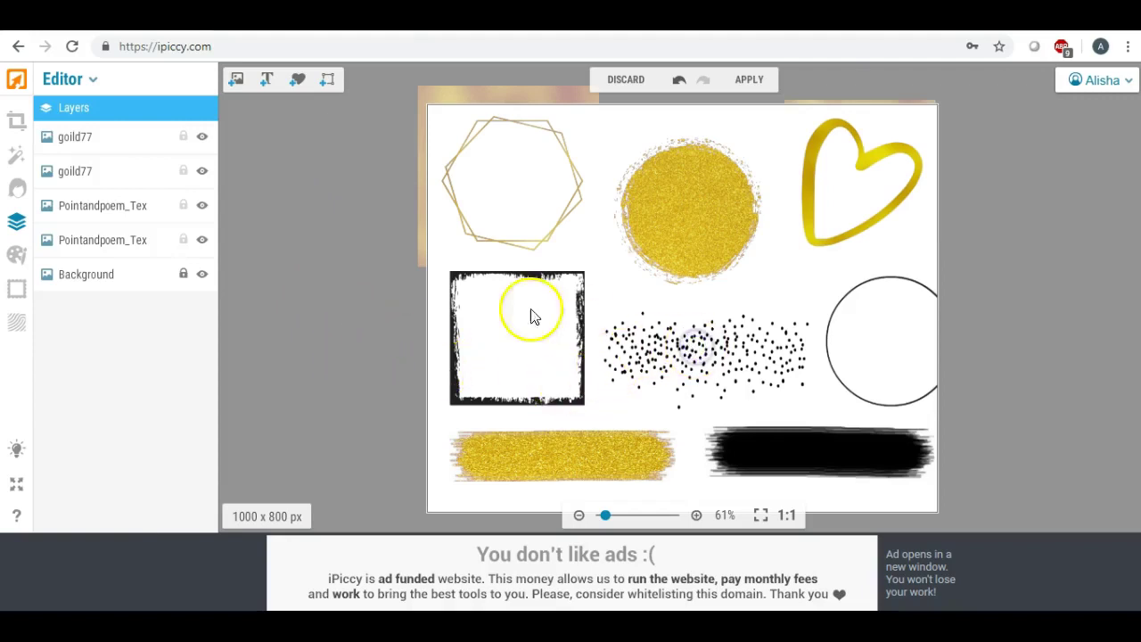
# Lay a gold glitter texture over the scattered dots, resize it to cover them, and blend it with Lighten.
pyautogui.click(236, 79)
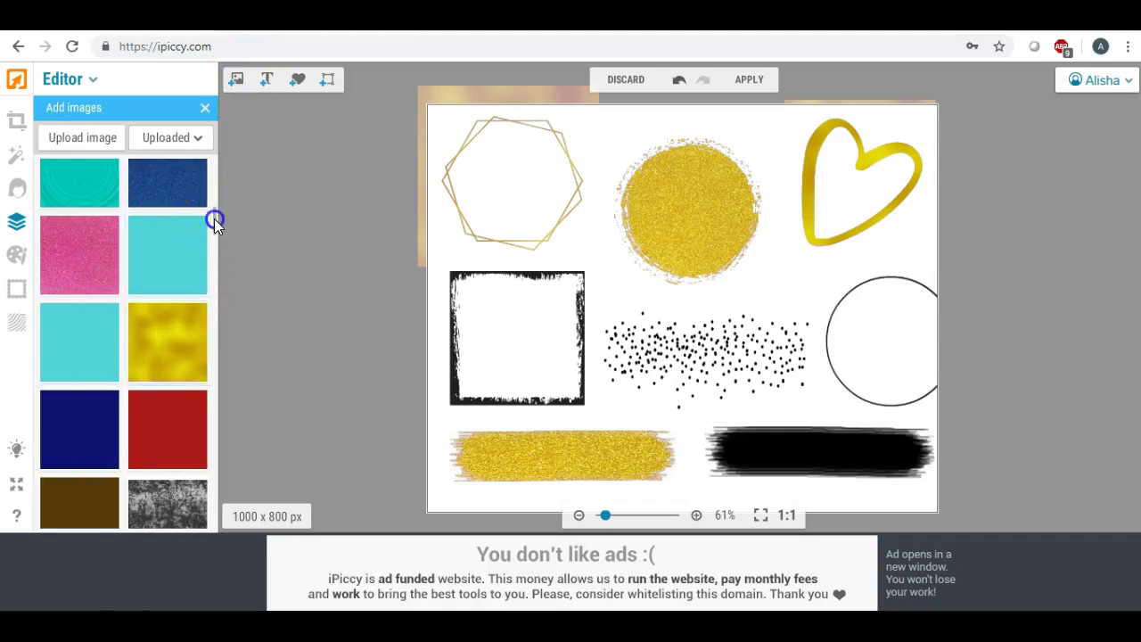
pyautogui.scroll(-10, 215, 223)
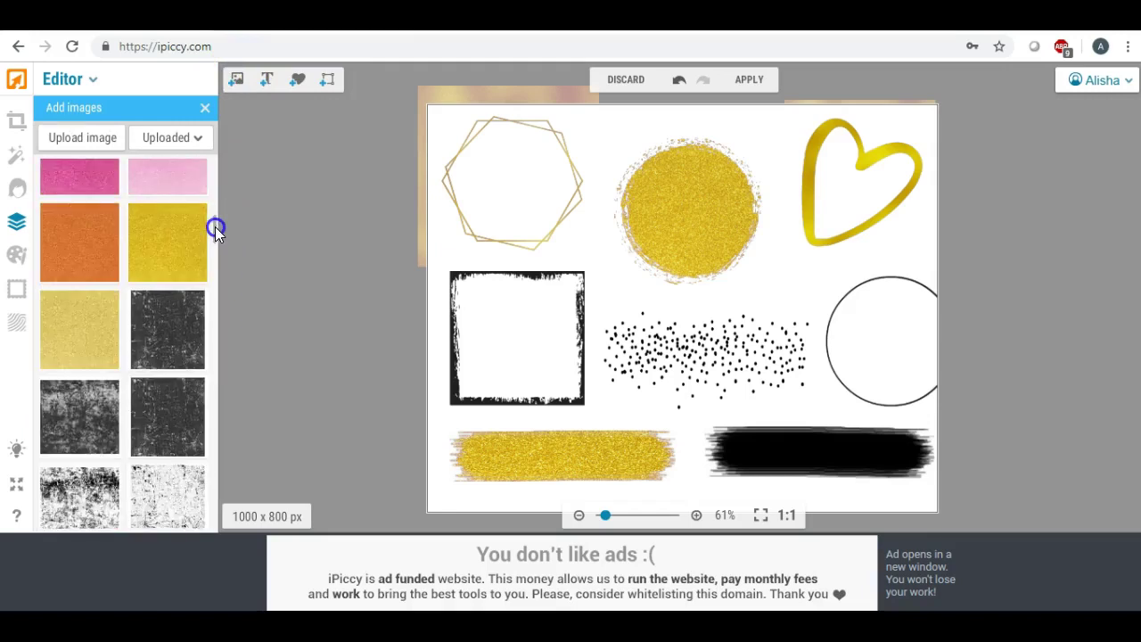
pyautogui.moveTo(180, 229); pyautogui.dragTo(666, 346)
pyautogui.moveTo(670, 274); pyautogui.dragTo(671, 304)
pyautogui.click(655, 325)
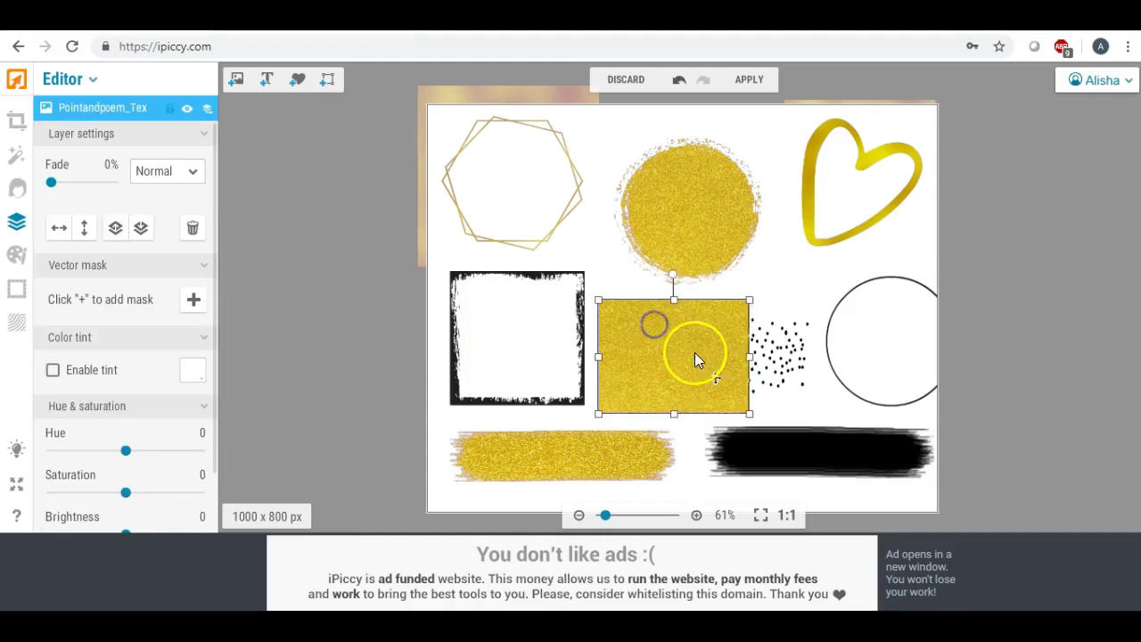
pyautogui.moveTo(753, 358); pyautogui.dragTo(823, 357)
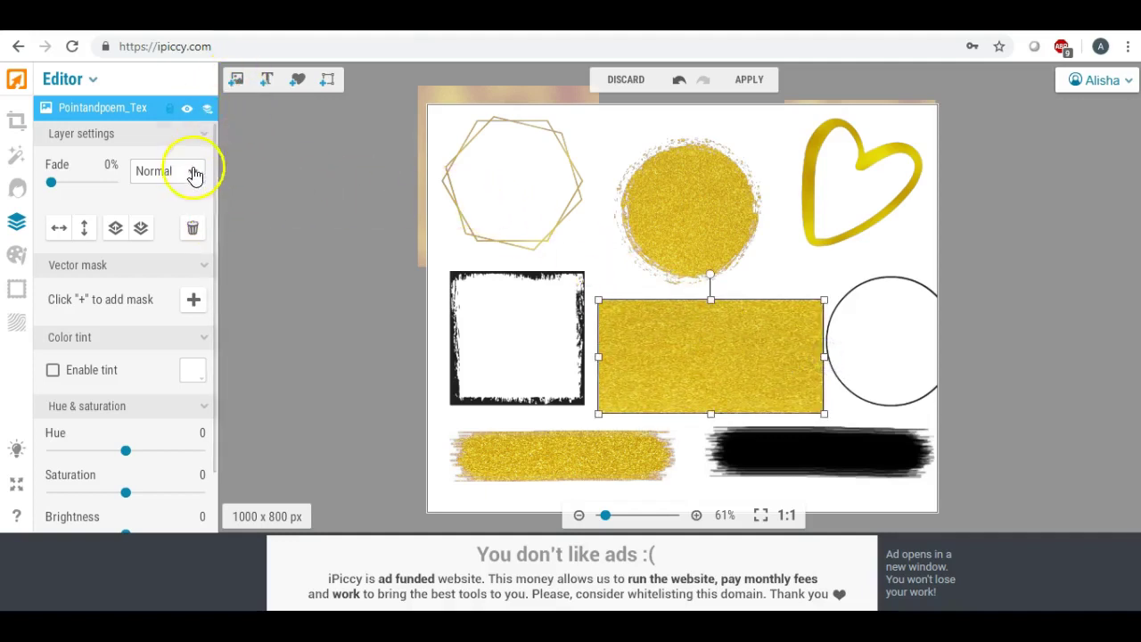
pyautogui.click(191, 171)
pyautogui.click(161, 153)
pyautogui.click(332, 234)
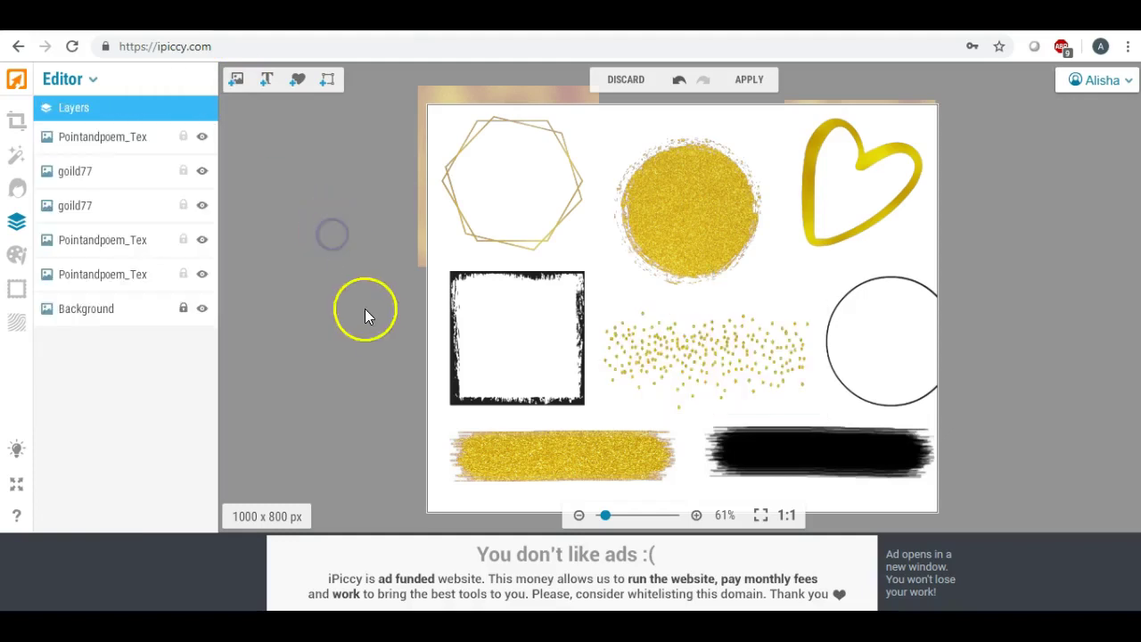
# Cover the square frame with a gold foil texture set to Lighten blend.
pyautogui.click(239, 82)
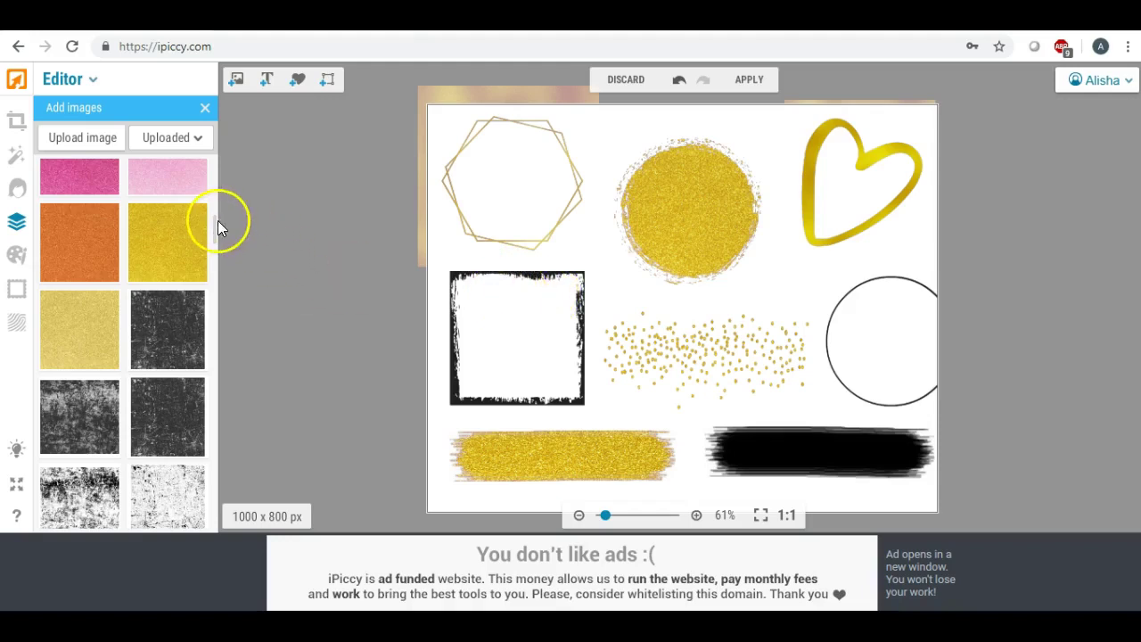
pyautogui.scroll(-10, 215, 224)
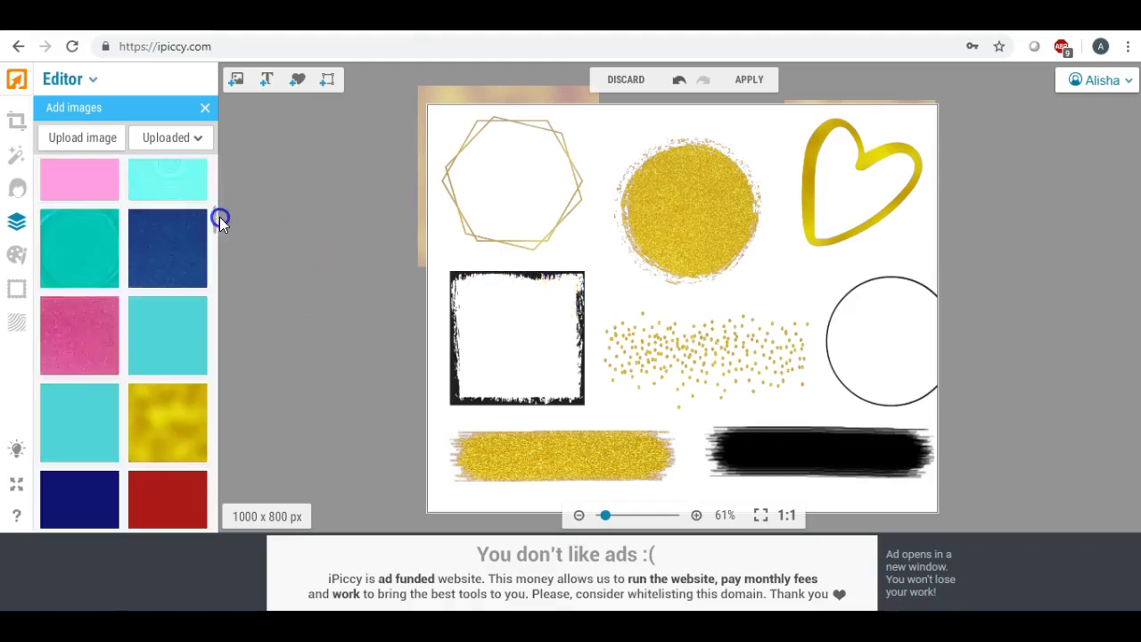
pyautogui.scroll(-1, 219, 217)
pyautogui.moveTo(152, 337); pyautogui.dragTo(516, 337)
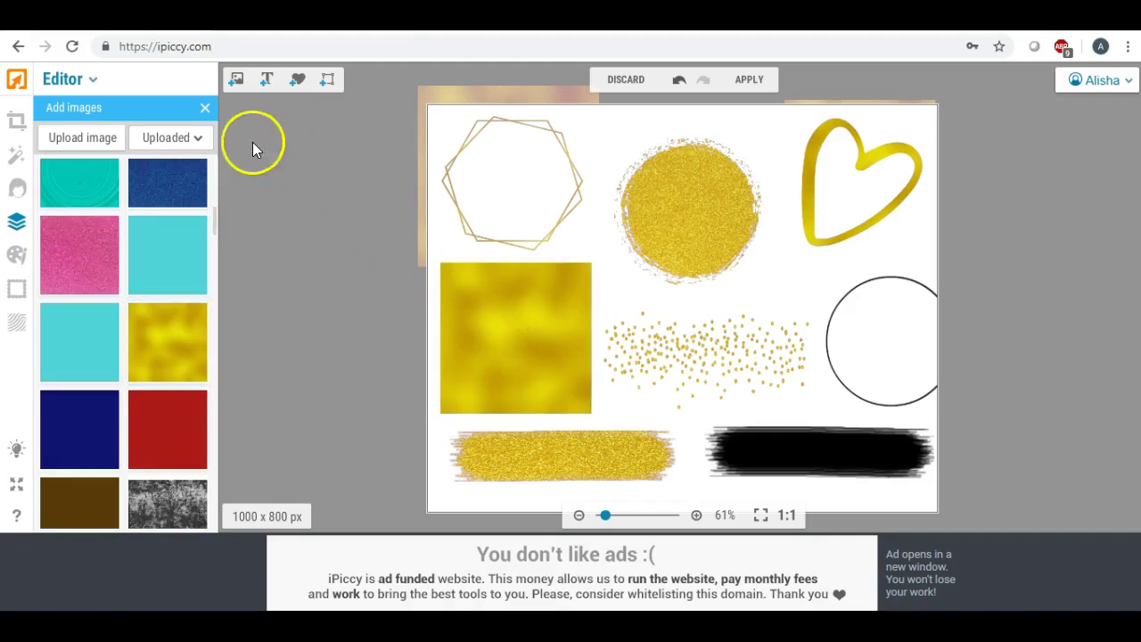
pyautogui.click(473, 306)
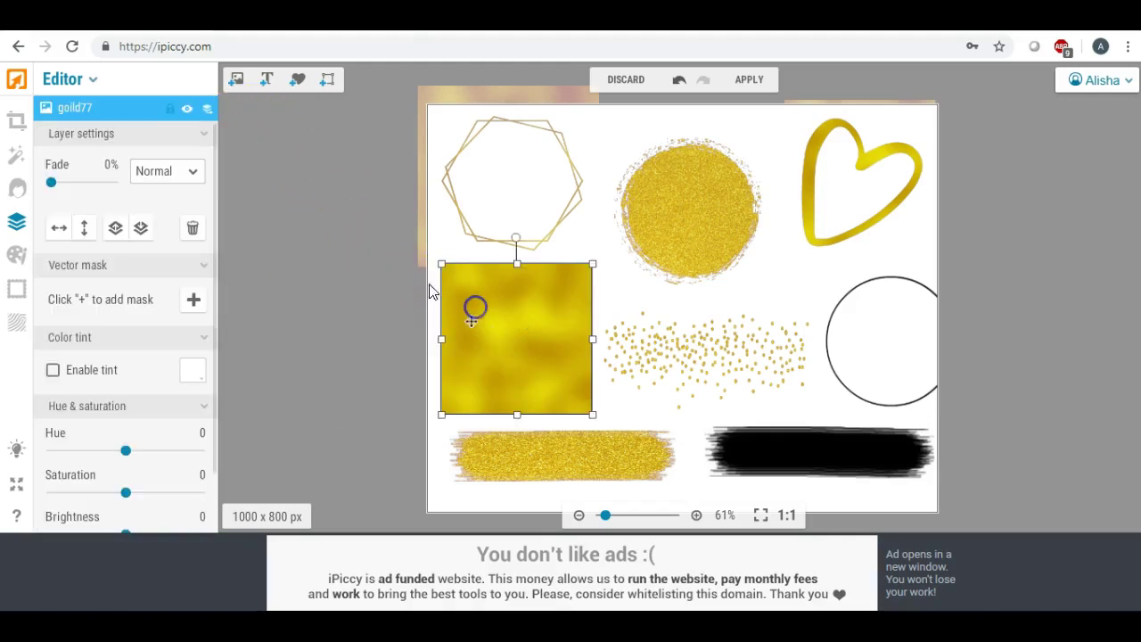
pyautogui.click(185, 165)
pyautogui.click(172, 157)
pyautogui.click(327, 221)
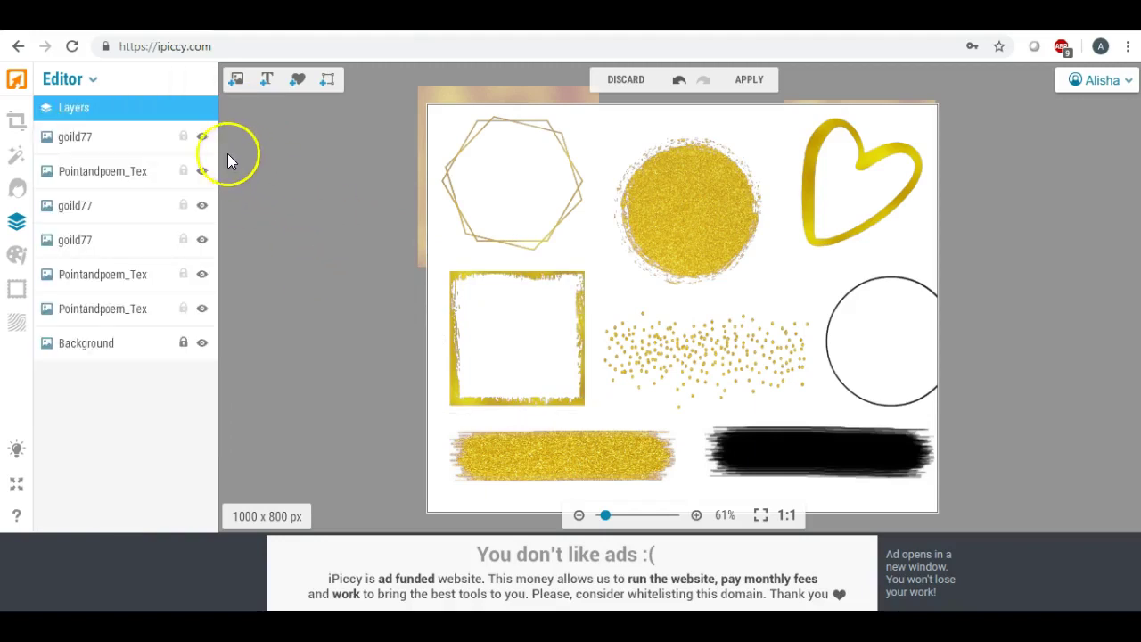
# Fit a half-height gold texture over the lower-right brushstroke and blend it with Lighten.
pyautogui.click(238, 86)
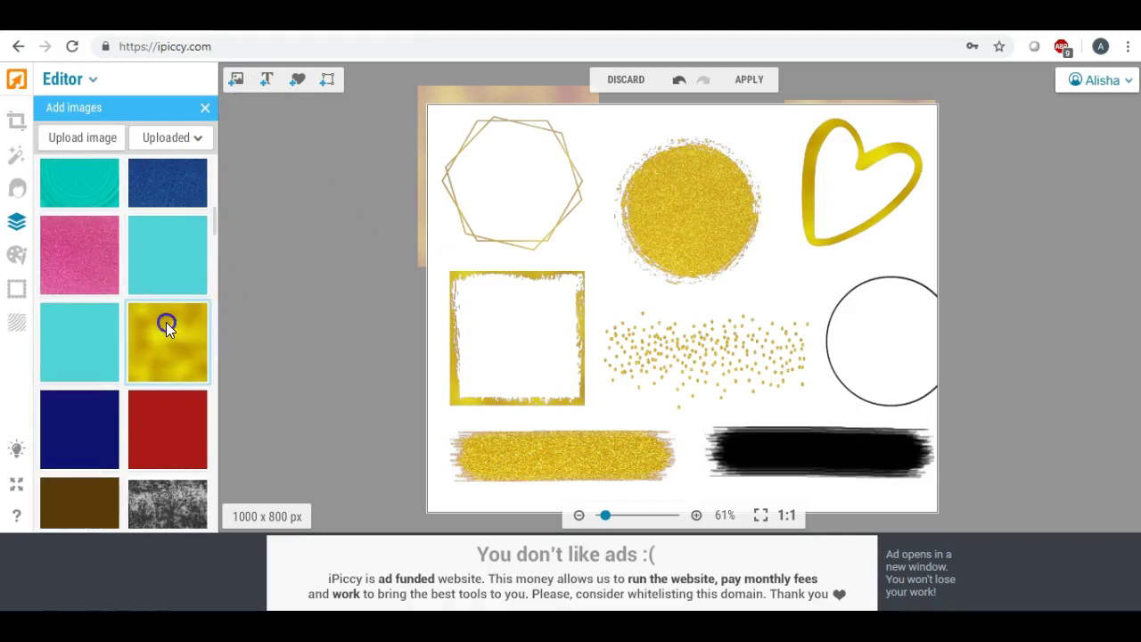
pyautogui.moveTo(186, 326); pyautogui.dragTo(745, 432)
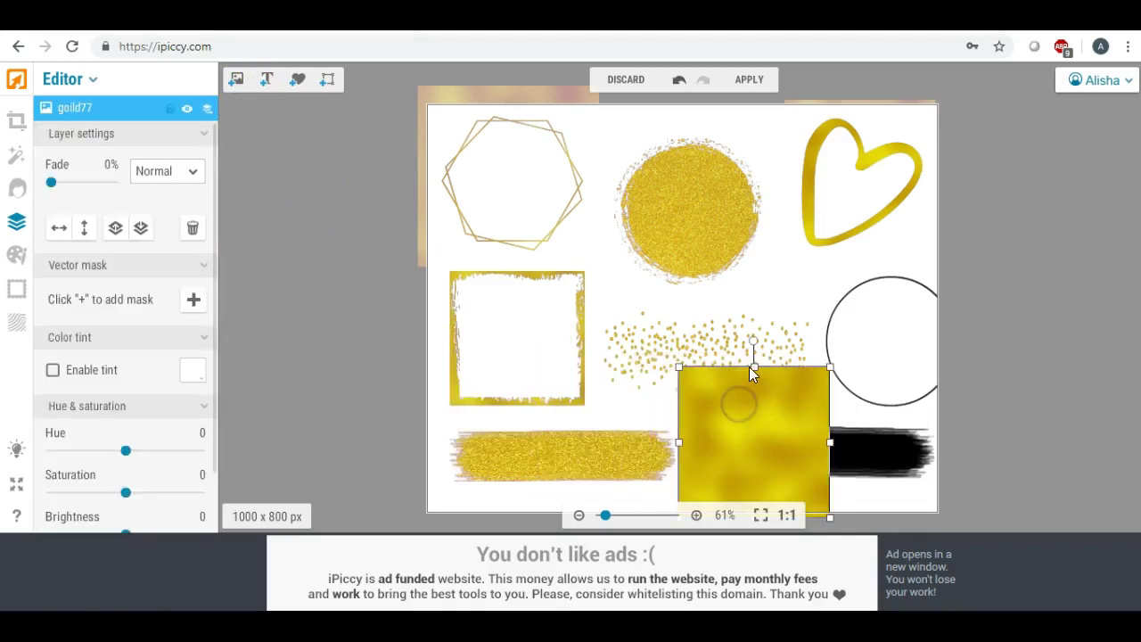
pyautogui.moveTo(753, 366); pyautogui.dragTo(756, 425)
pyautogui.click(754, 420)
pyautogui.click(806, 452)
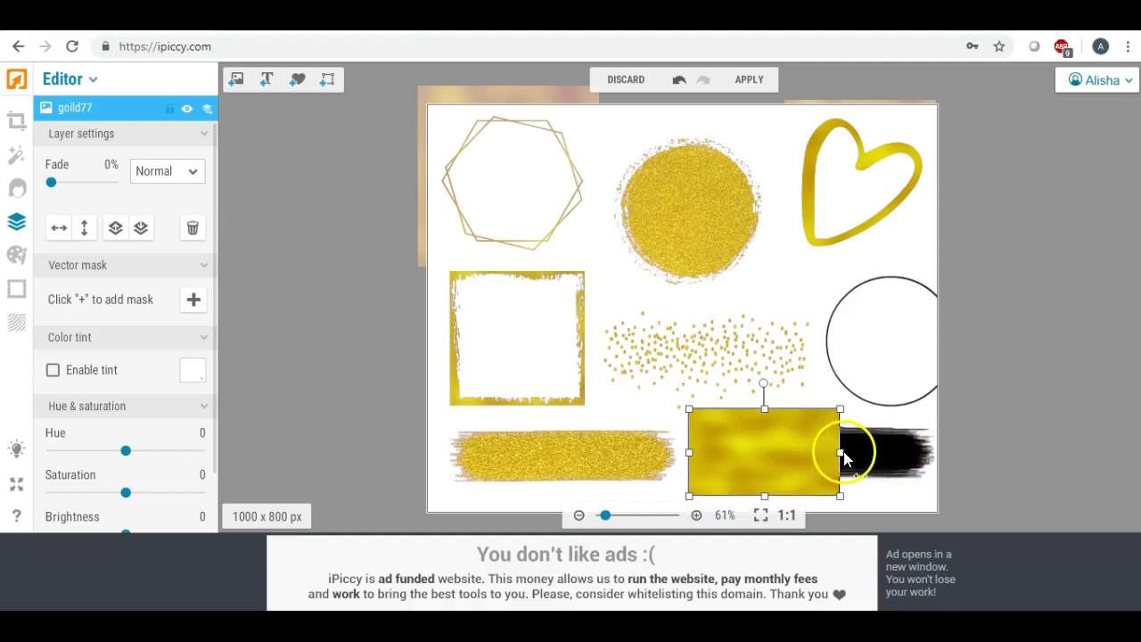
pyautogui.moveTo(843, 454); pyautogui.dragTo(942, 453)
pyautogui.click(296, 169)
pyautogui.click(178, 171)
pyautogui.click(174, 151)
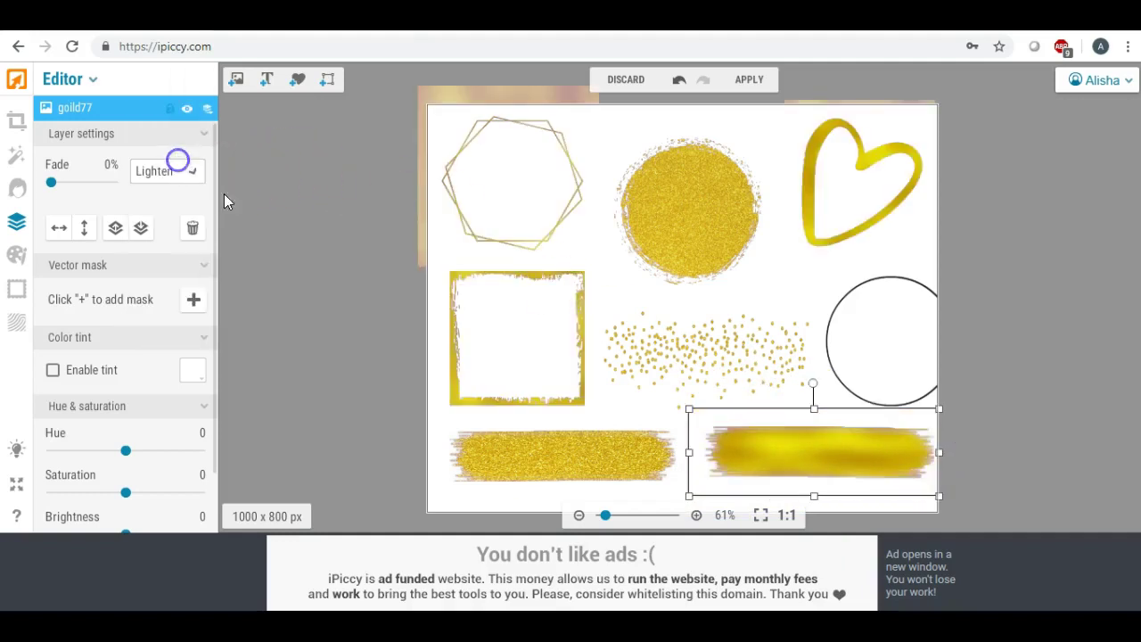
pyautogui.click(296, 255)
# Place another gold texture over the right-hand circle outline and set it to Lighten.
pyautogui.click(235, 79)
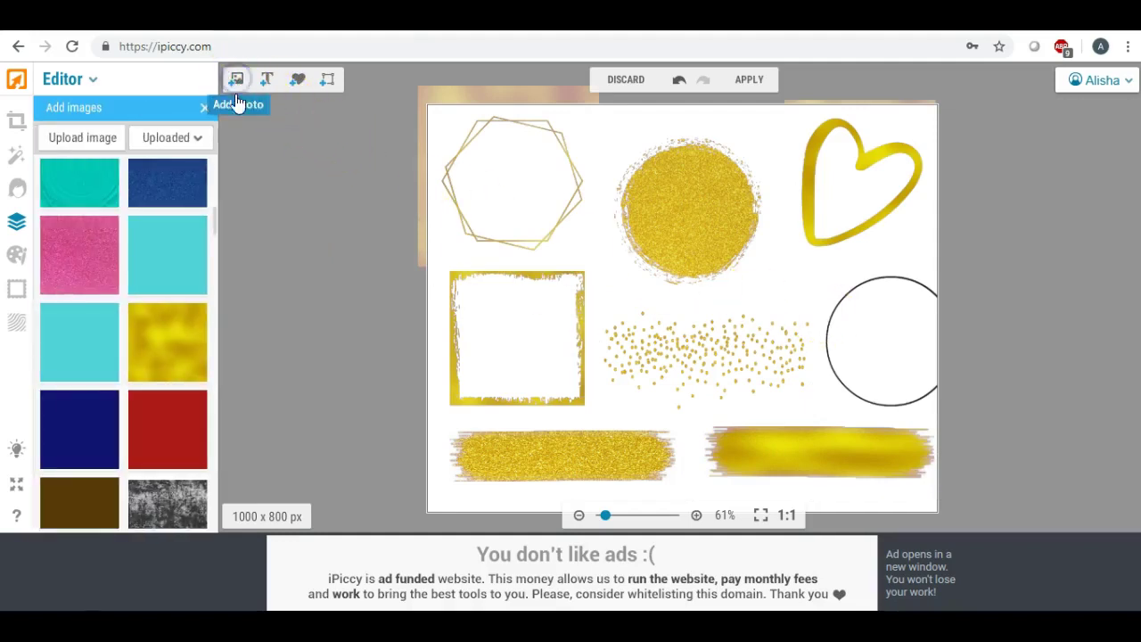
pyautogui.moveTo(176, 312); pyautogui.dragTo(894, 335)
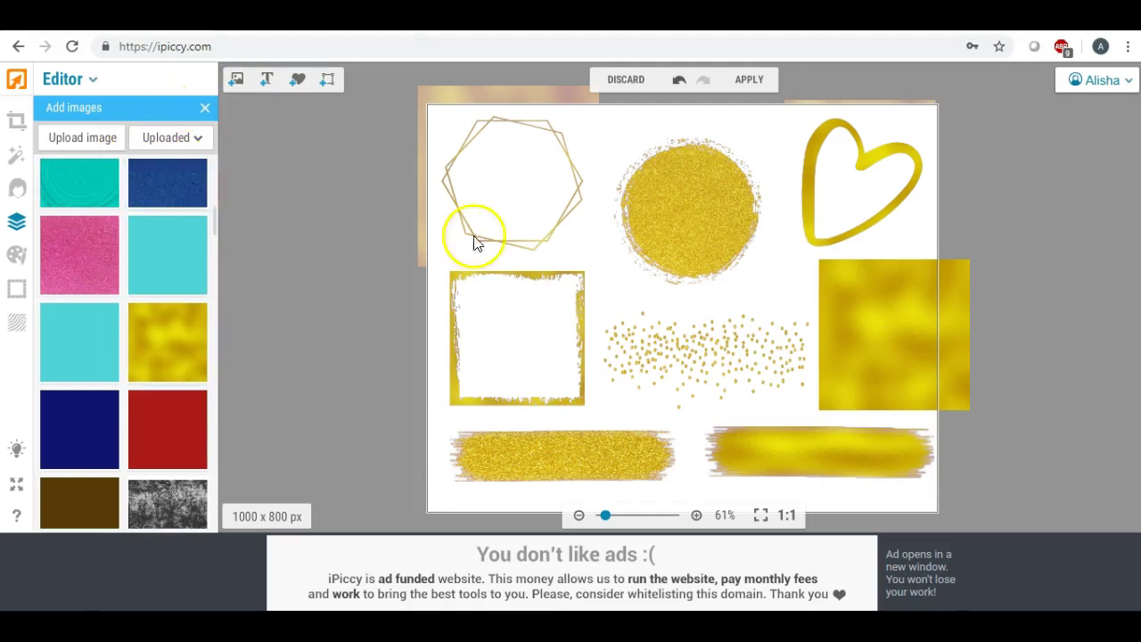
pyautogui.click(889, 312)
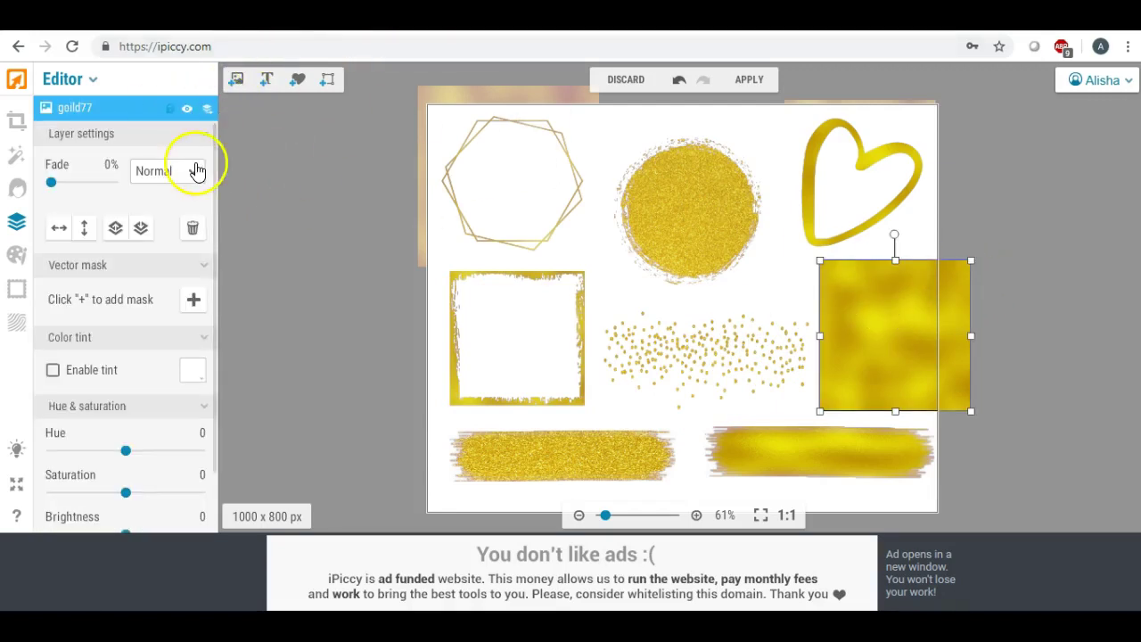
pyautogui.click(196, 169)
pyautogui.click(171, 154)
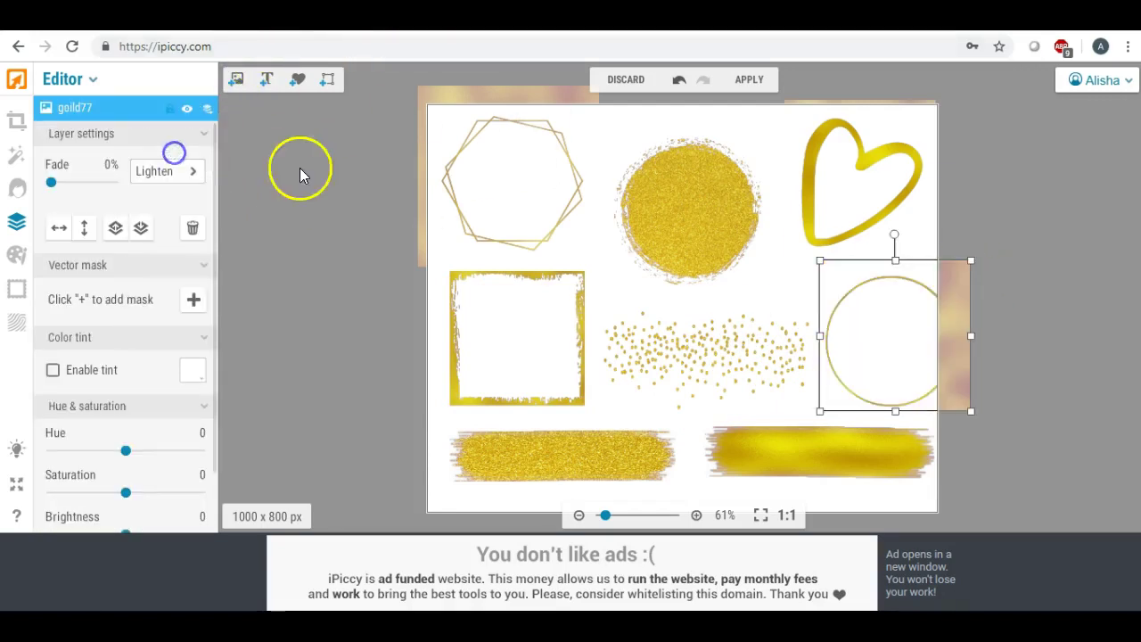
pyautogui.click(314, 173)
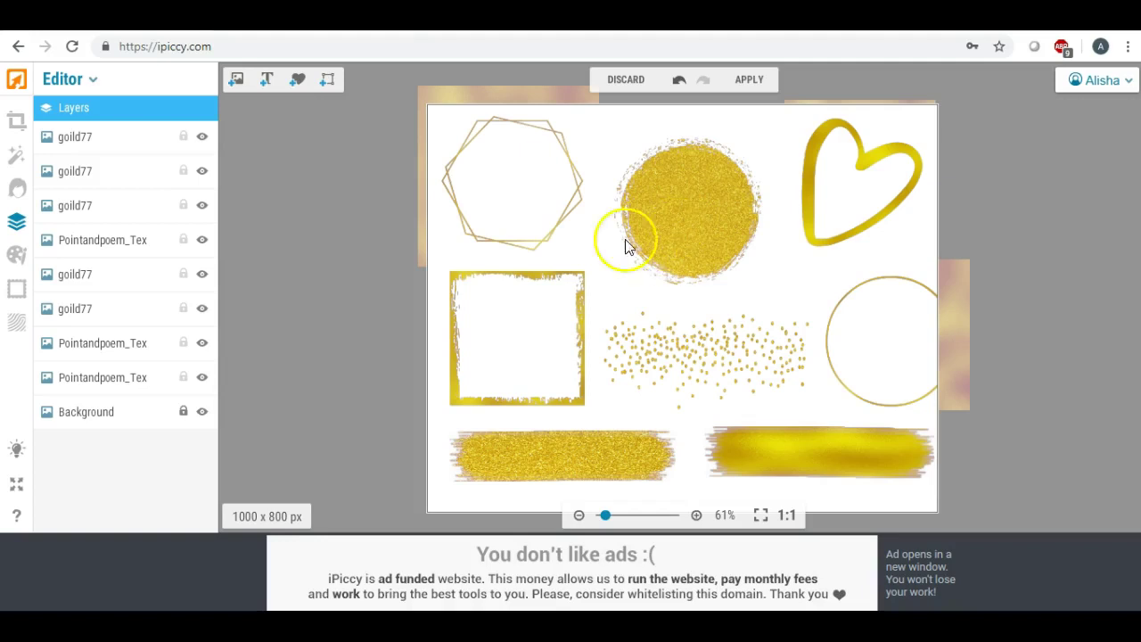
pyautogui.click(236, 81)
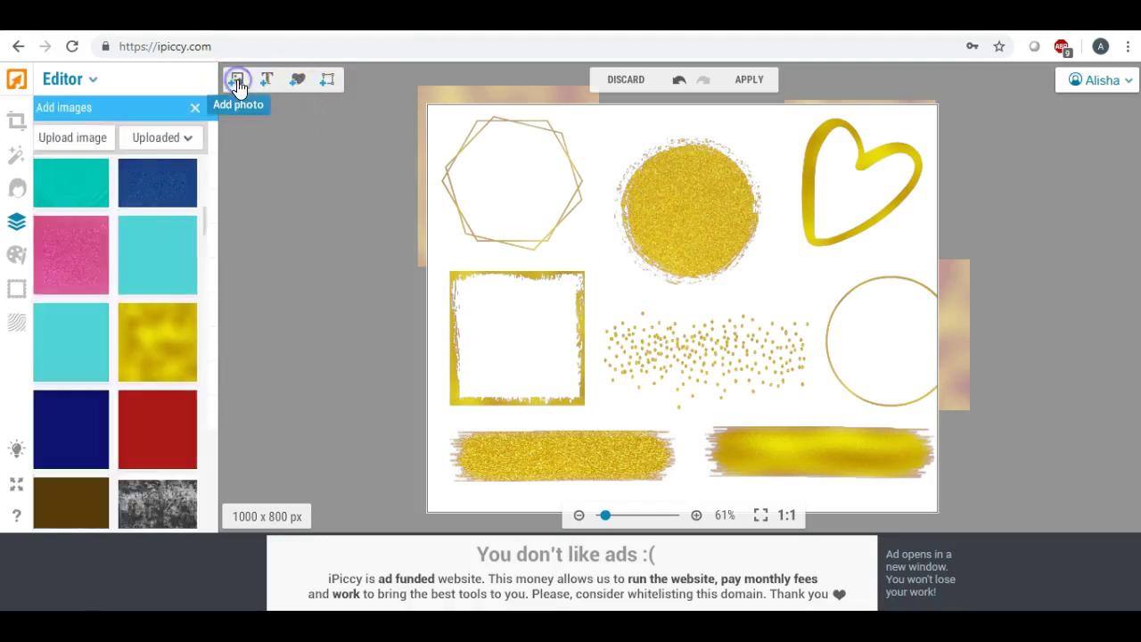
pyautogui.click(296, 80)
pyautogui.click(110, 144)
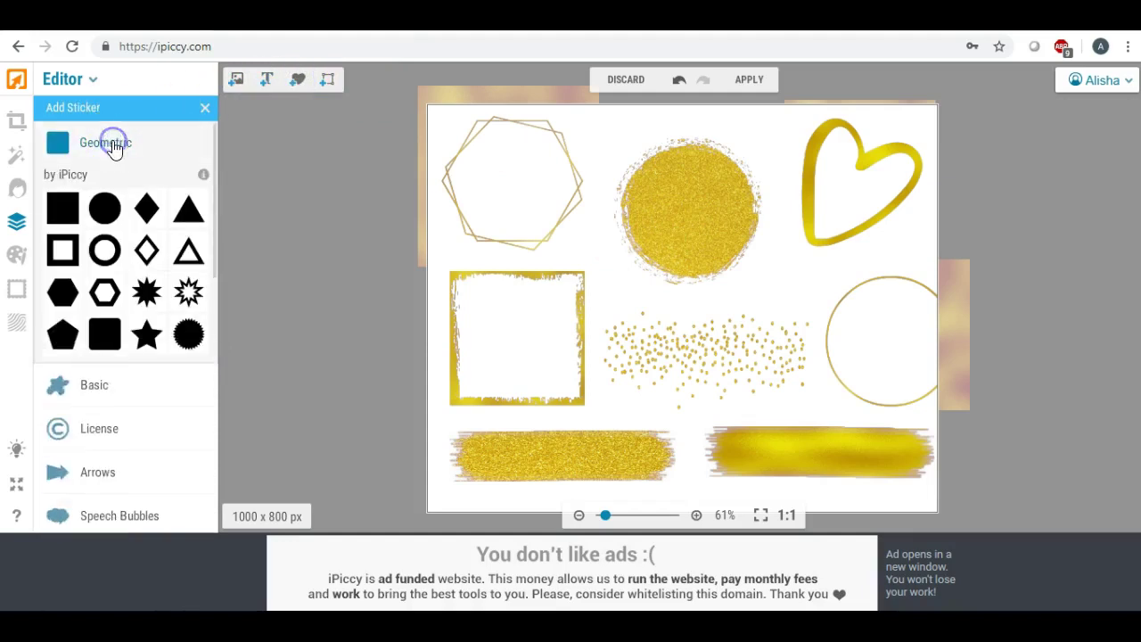
pyautogui.moveTo(85, 216); pyautogui.dragTo(460, 393)
pyautogui.click(463, 332)
pyautogui.moveTo(461, 333); pyautogui.dragTo(460, 323)
pyautogui.click(66, 332)
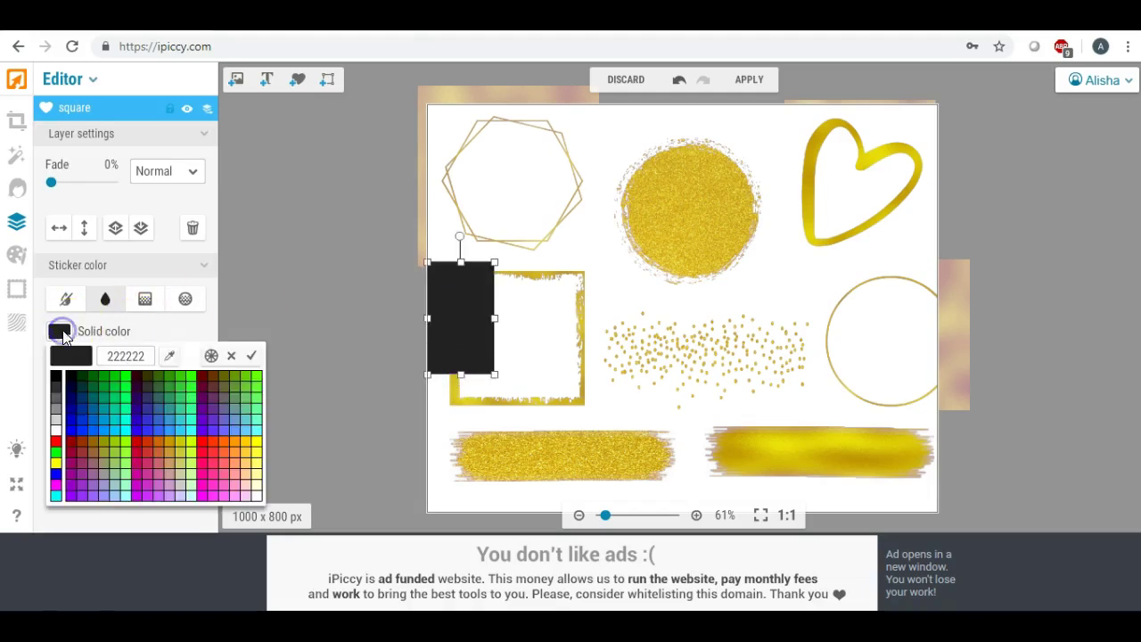
pyautogui.click(55, 433)
pyautogui.click(542, 323)
pyautogui.click(499, 323)
pyautogui.moveTo(499, 323); pyautogui.dragTo(937, 314)
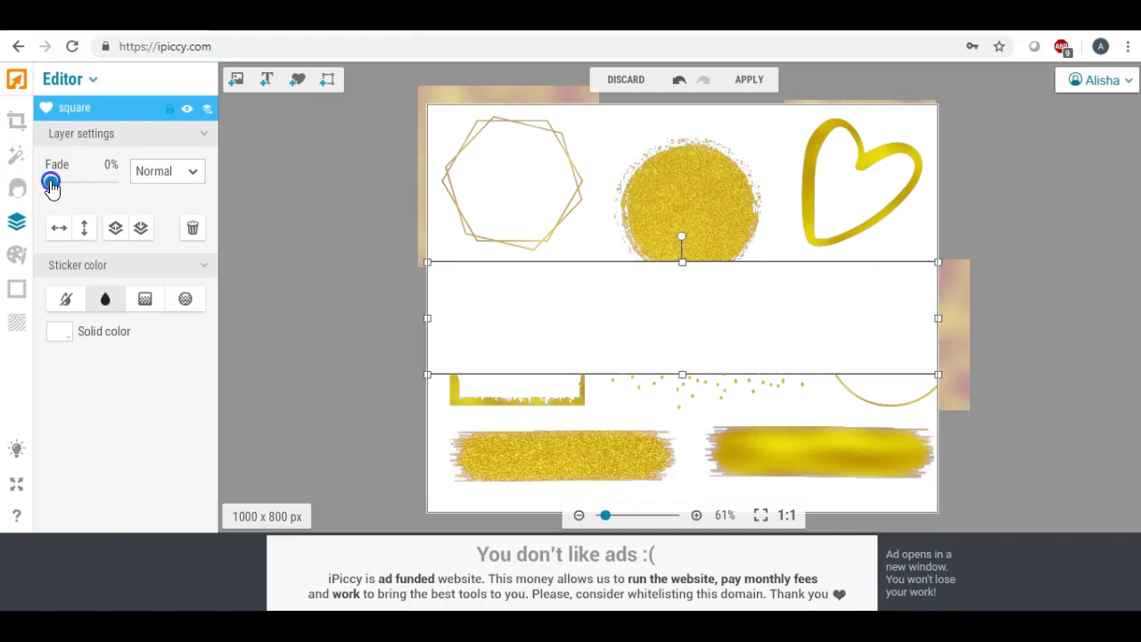
pyautogui.moveTo(51, 182); pyautogui.dragTo(88, 188)
pyautogui.click(239, 192)
pyautogui.click(547, 288)
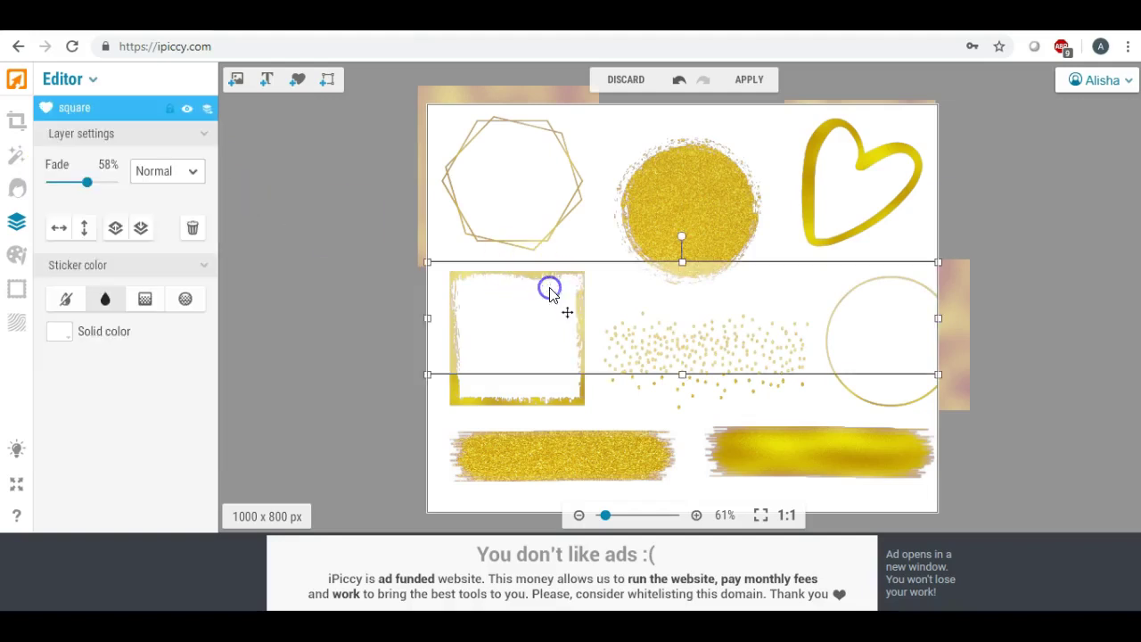
pyautogui.press('Delete')
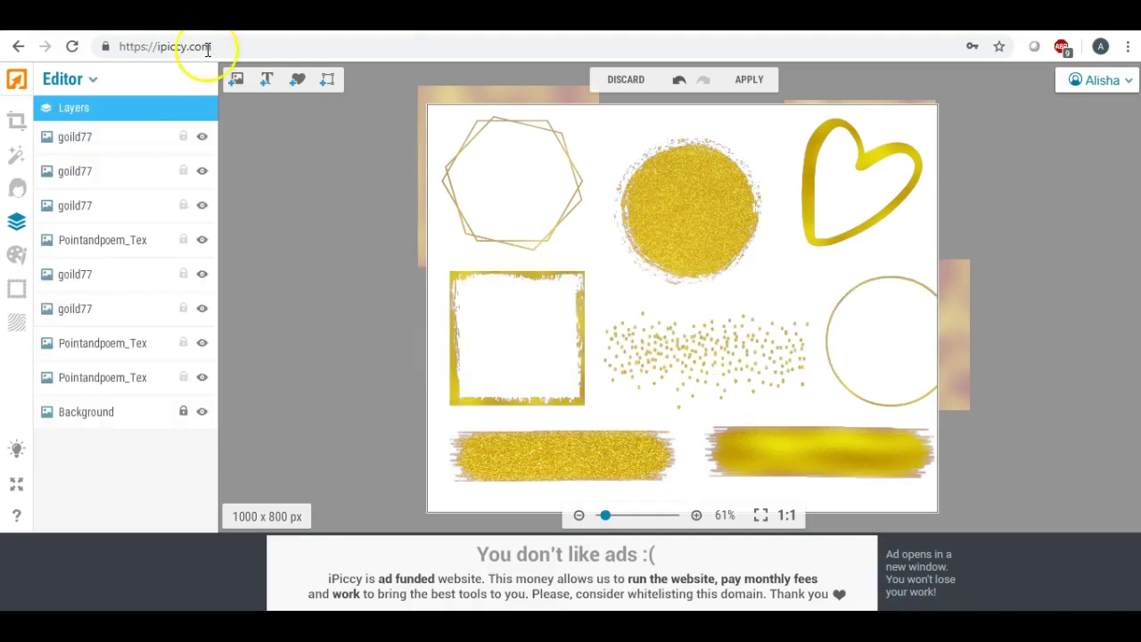
pyautogui.click(236, 79)
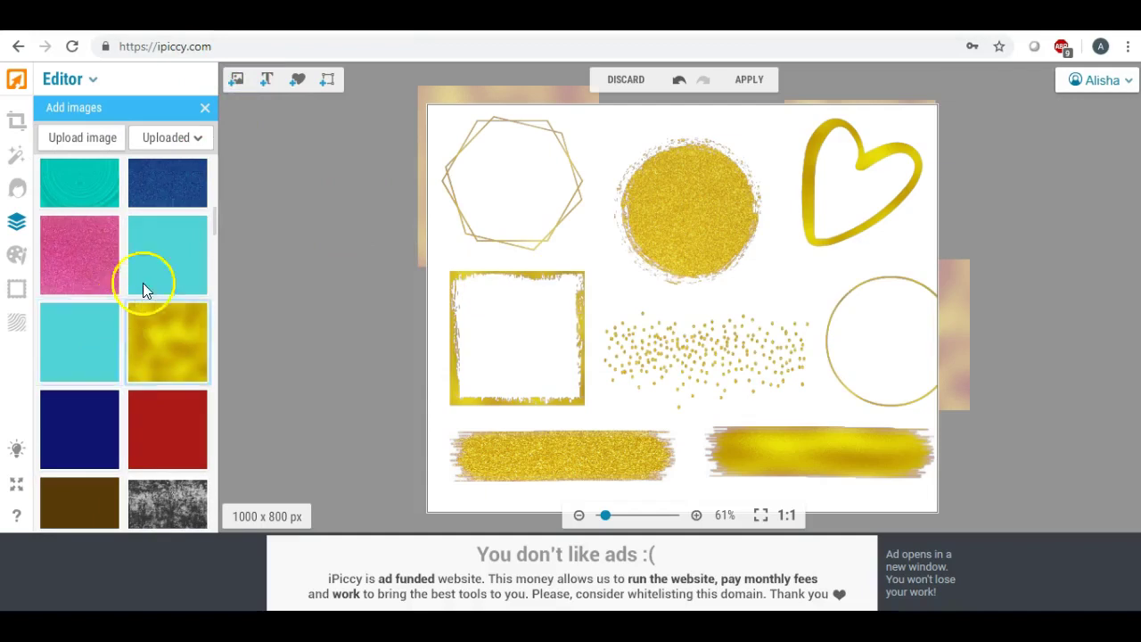
pyautogui.click(297, 80)
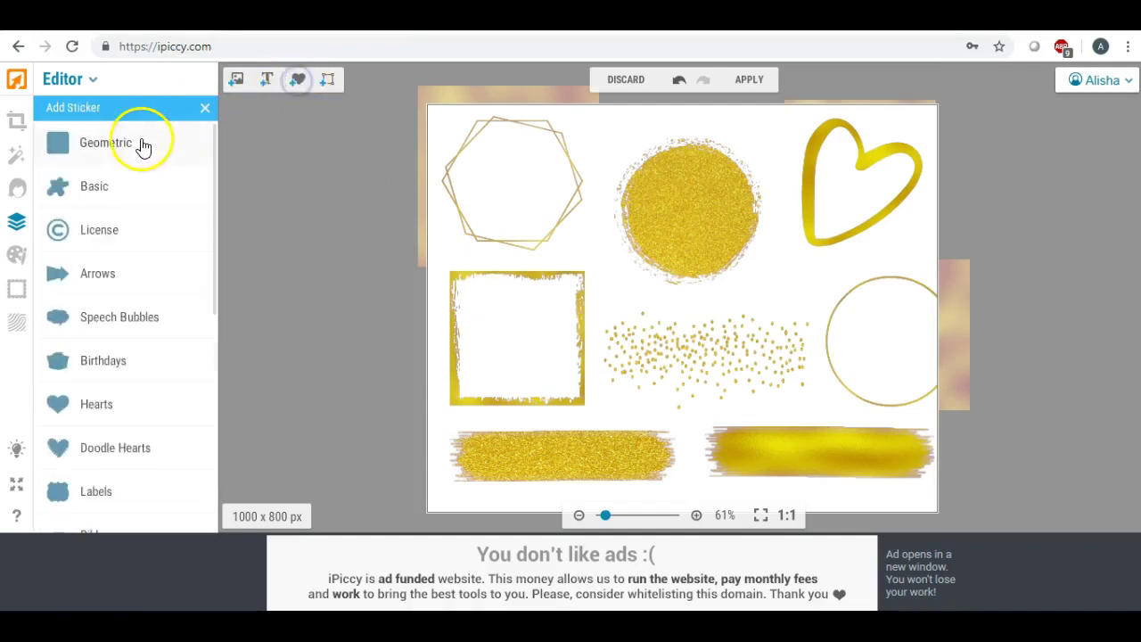
pyautogui.click(139, 144)
pyautogui.click(61, 207)
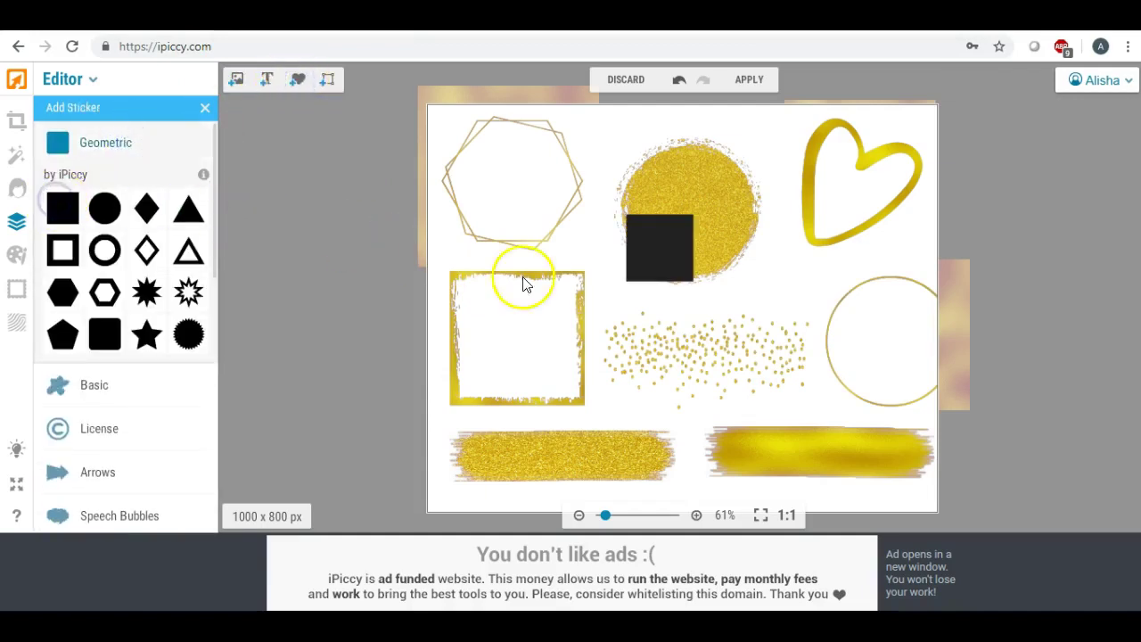
pyautogui.moveTo(650, 249); pyautogui.dragTo(462, 373)
pyautogui.moveTo(496, 320); pyautogui.dragTo(941, 328)
pyautogui.moveTo(52, 182); pyautogui.dragTo(95, 190)
pyautogui.click(275, 224)
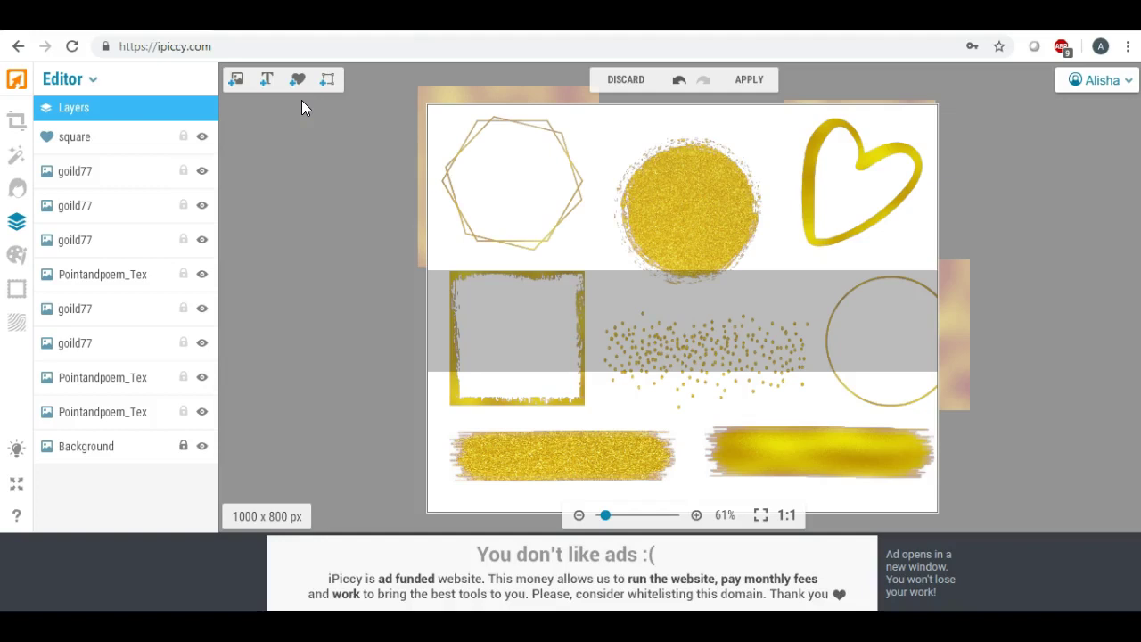
pyautogui.click(606, 302)
pyautogui.press('Delete')
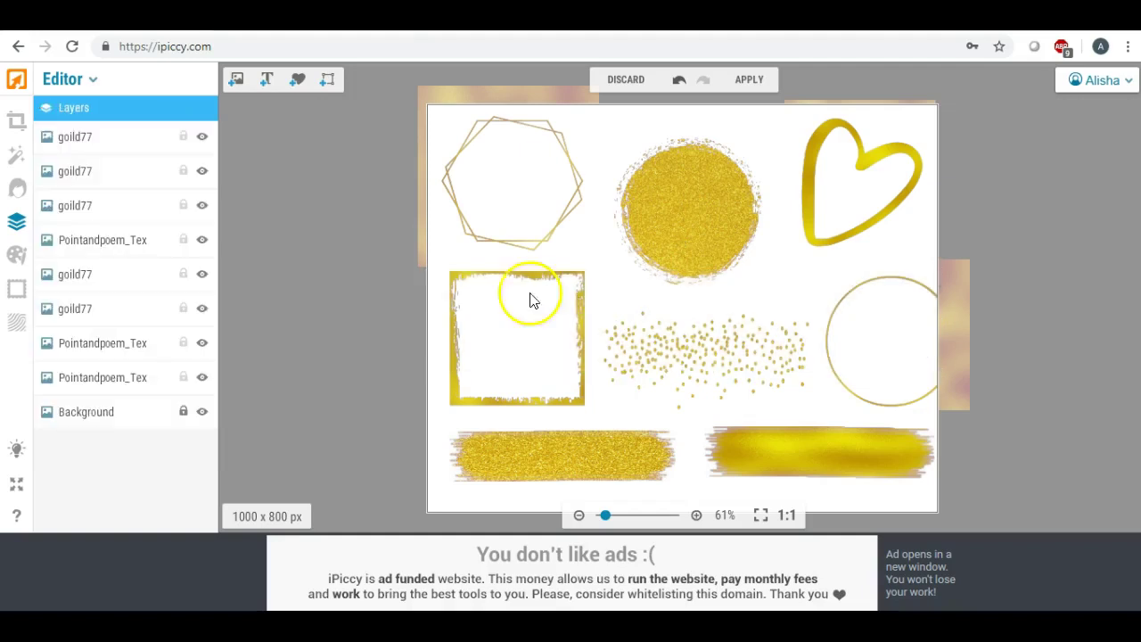
# Add a gold texture band across the full canvas width, fade it to 59%, and raise it about 72 px.
pyautogui.click(235, 79)
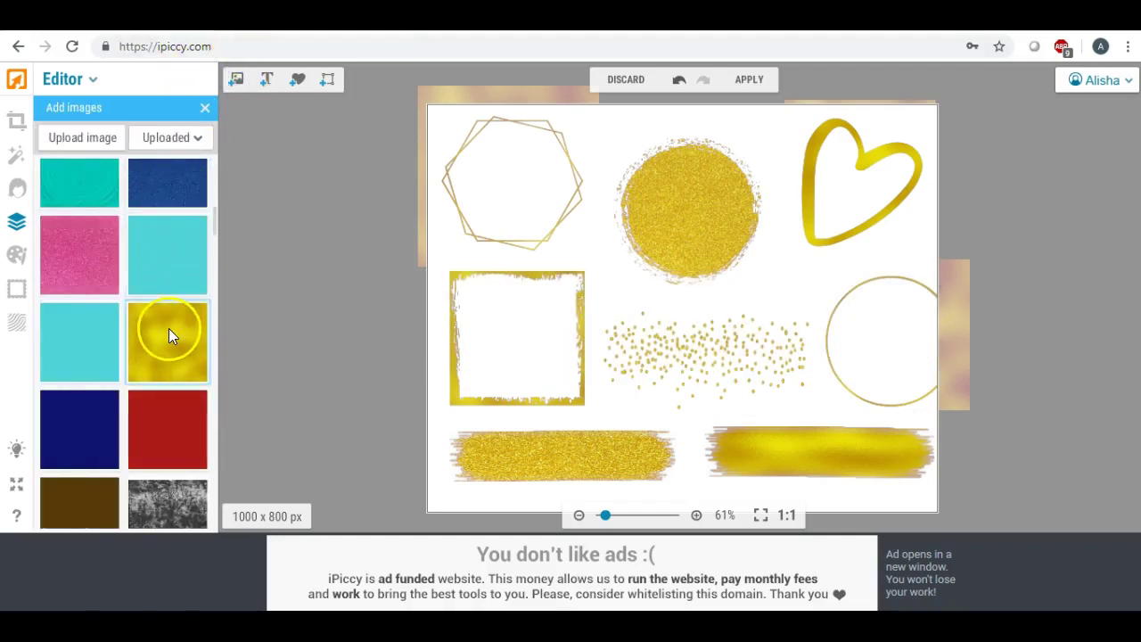
pyautogui.moveTo(168, 328); pyautogui.dragTo(505, 297)
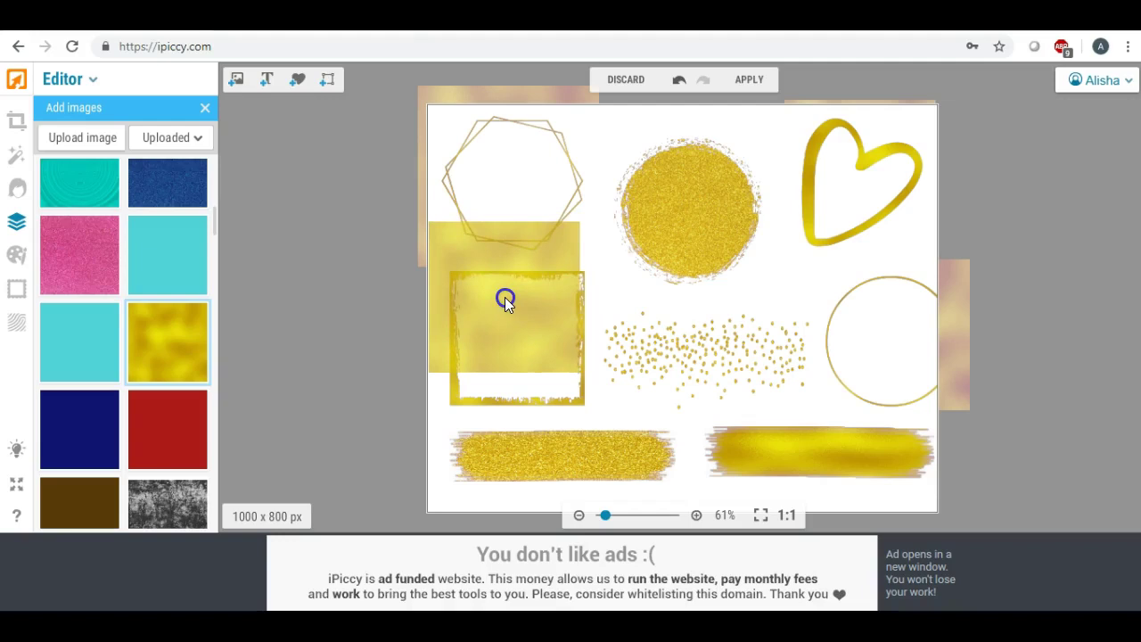
pyautogui.moveTo(581, 297); pyautogui.dragTo(938, 297)
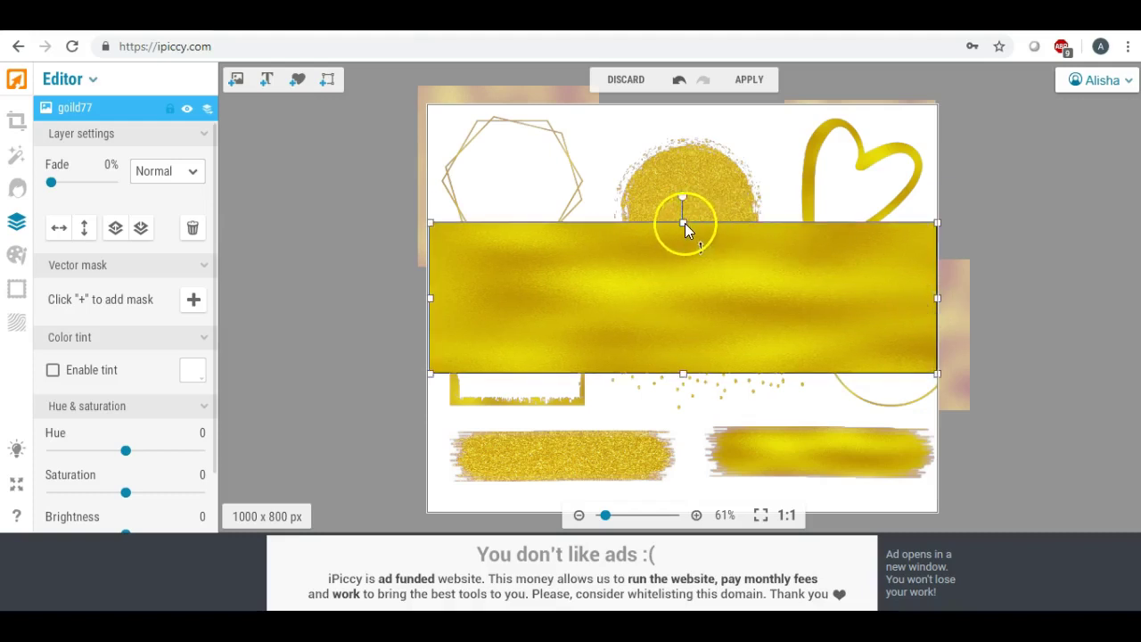
pyautogui.moveTo(52, 182); pyautogui.dragTo(88, 190)
pyautogui.click(285, 209)
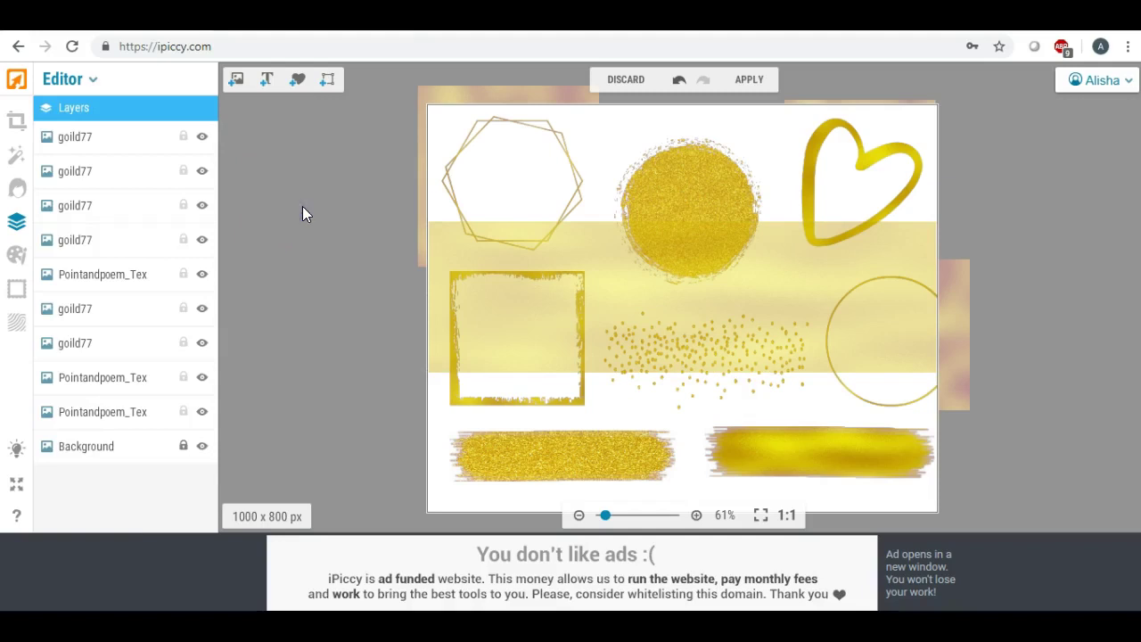
pyautogui.click(710, 225)
pyautogui.moveTo(692, 290); pyautogui.dragTo(690, 241)
pyautogui.click(329, 222)
# Add a text layer on the gold band and replace the placeholder with '29 Design Elements'.
pyautogui.click(265, 79)
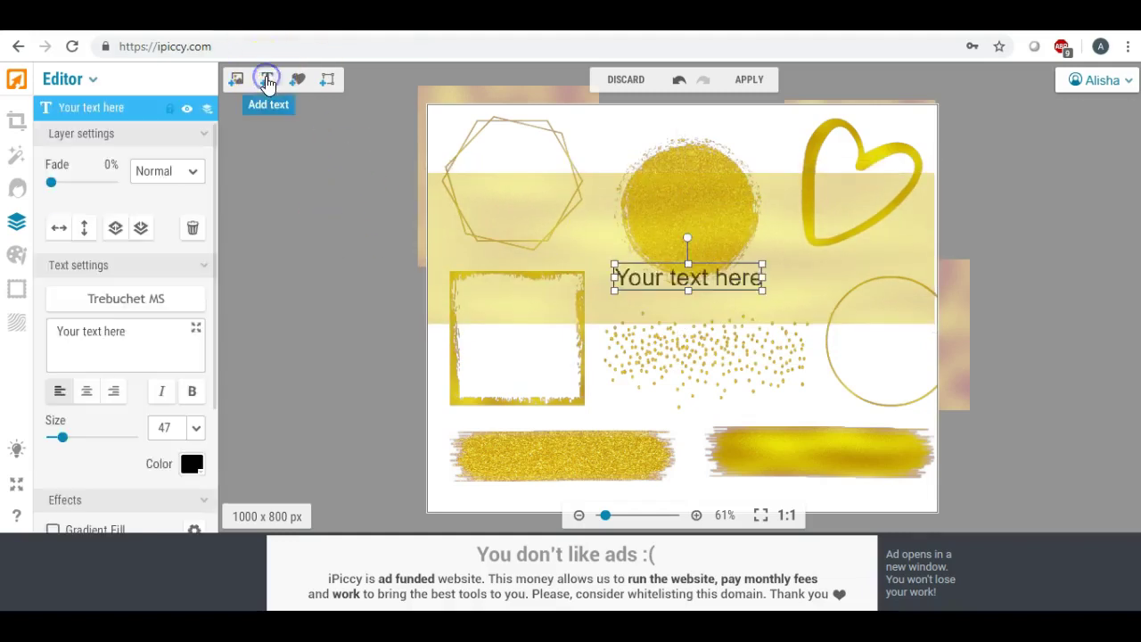
pyautogui.moveTo(655, 287); pyautogui.dragTo(615, 223)
pyautogui.tripleClick(133, 331)
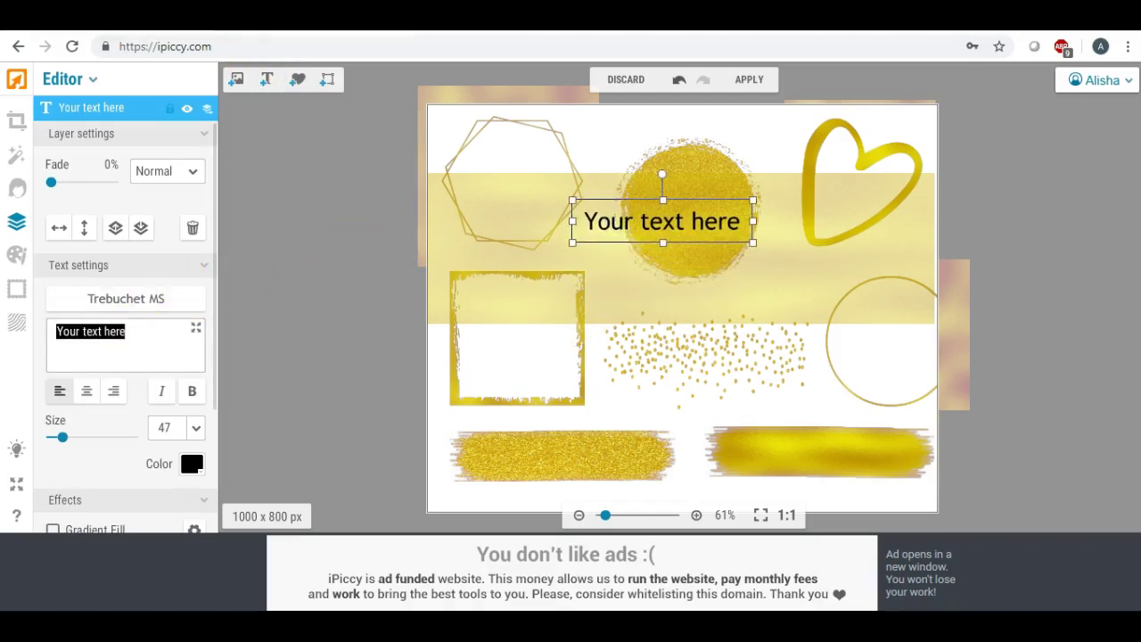
pyautogui.write('29')
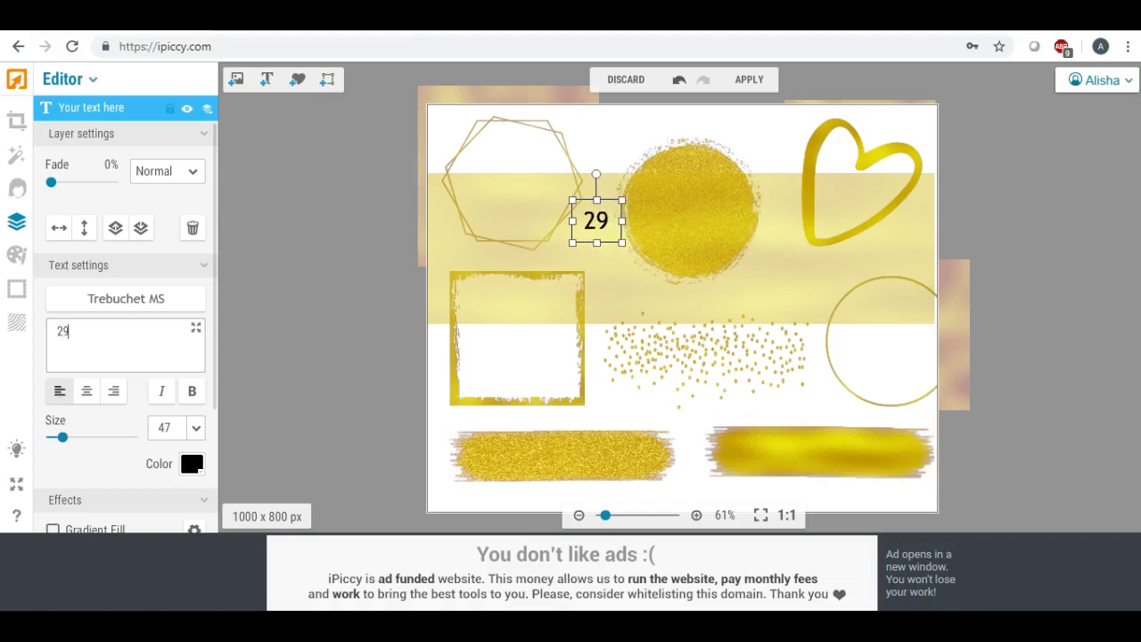
pyautogui.write(' Desih')
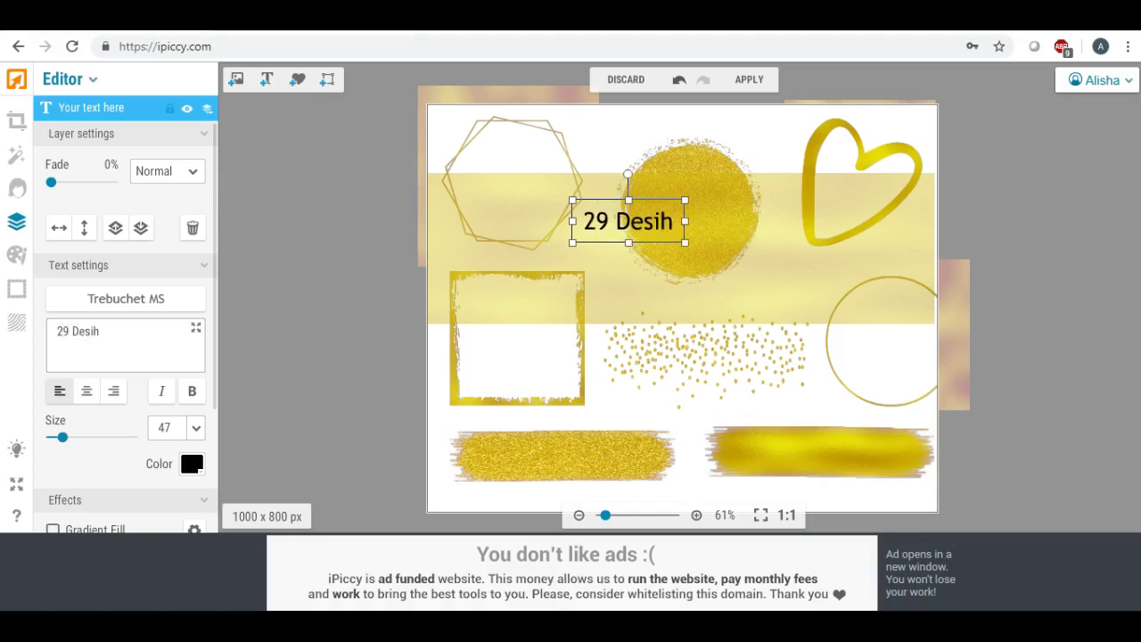
pyautogui.press('BackSpace')
pyautogui.write('gn ')
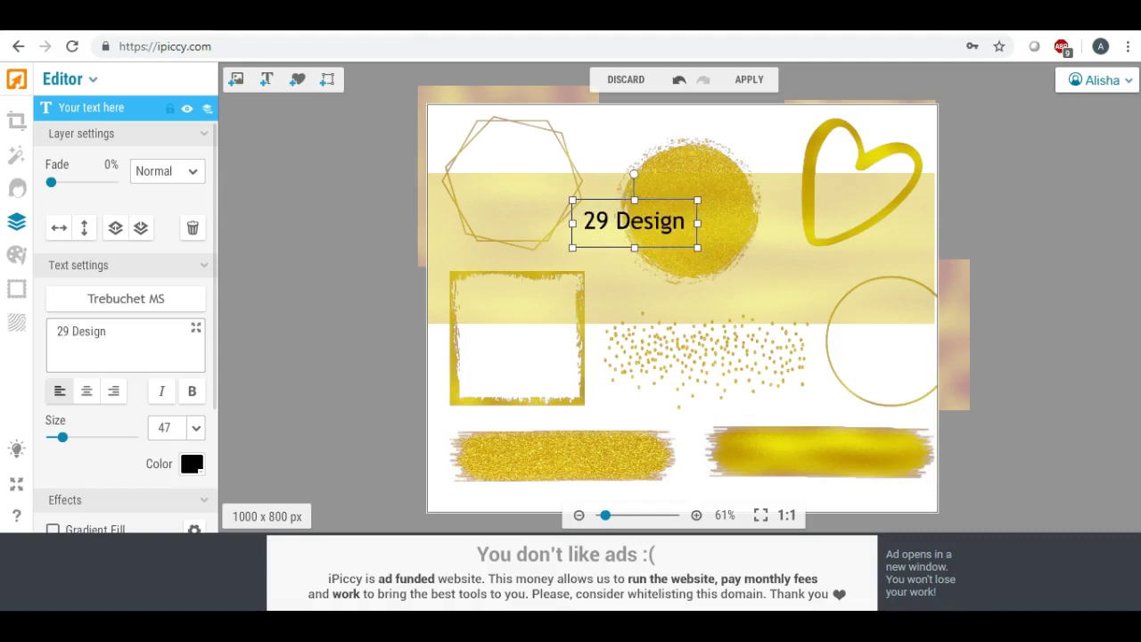
pyautogui.write('Elem')
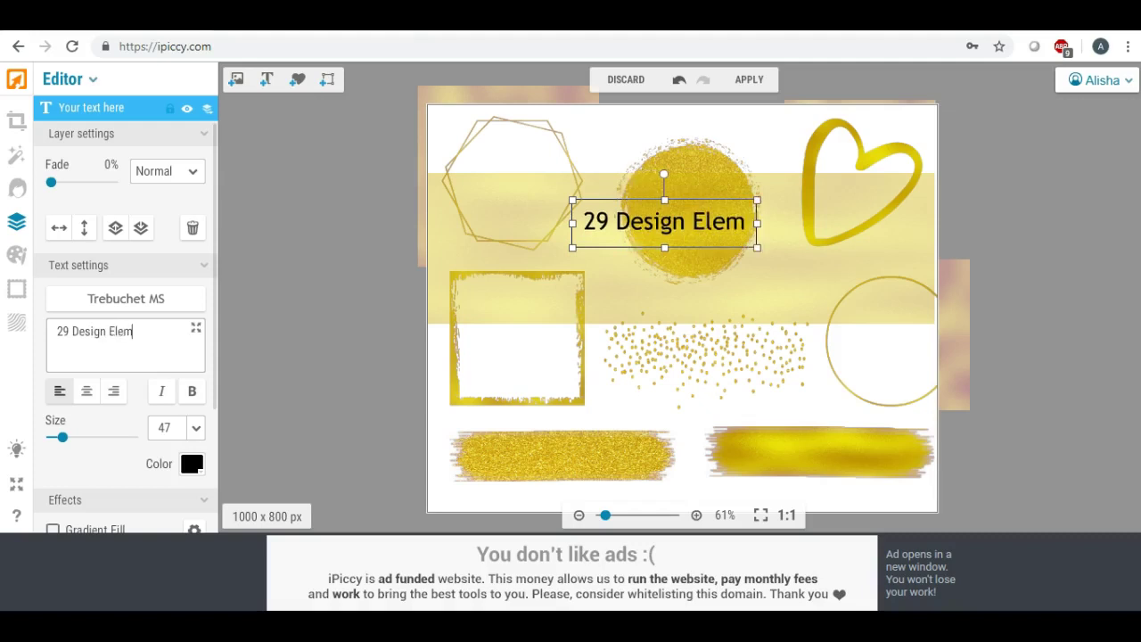
pyautogui.press('BackSpace')
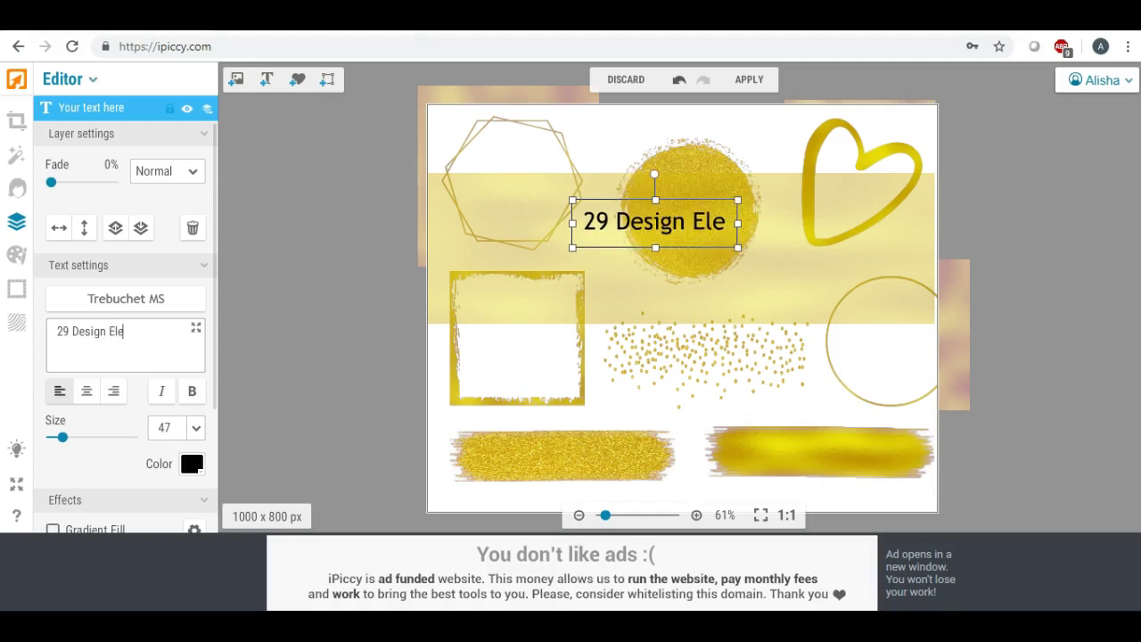
pyautogui.write('ments')
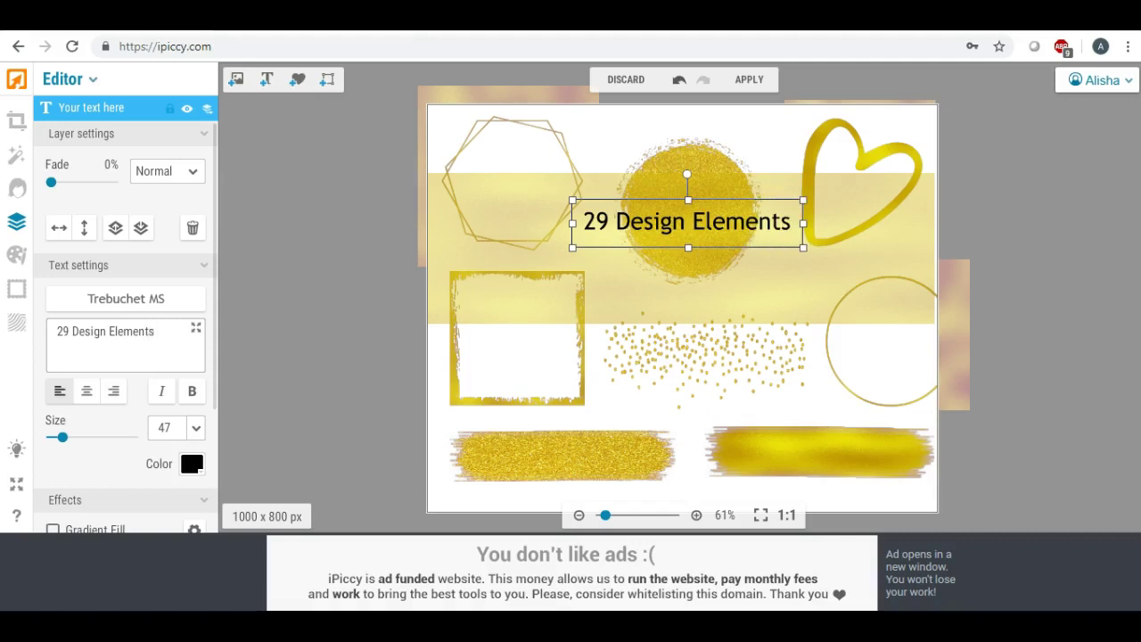
# Add a '300dpi' text line below the title on the band.
pyautogui.click(435, 221)
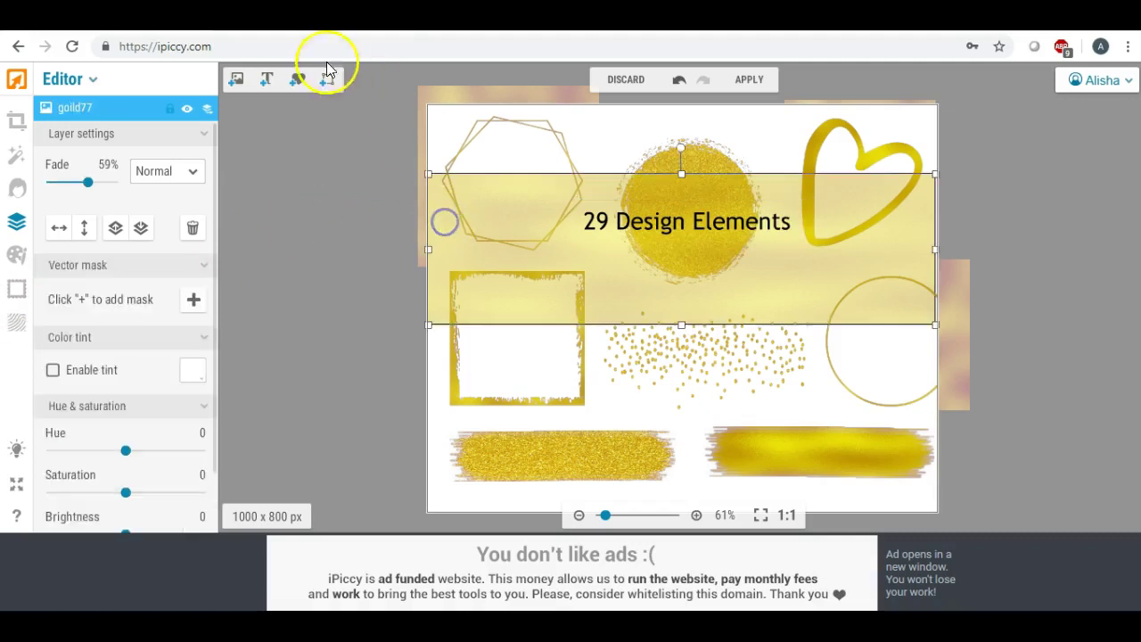
pyautogui.click(266, 82)
pyautogui.moveTo(668, 303); pyautogui.dragTo(612, 284)
pyautogui.tripleClick(134, 330)
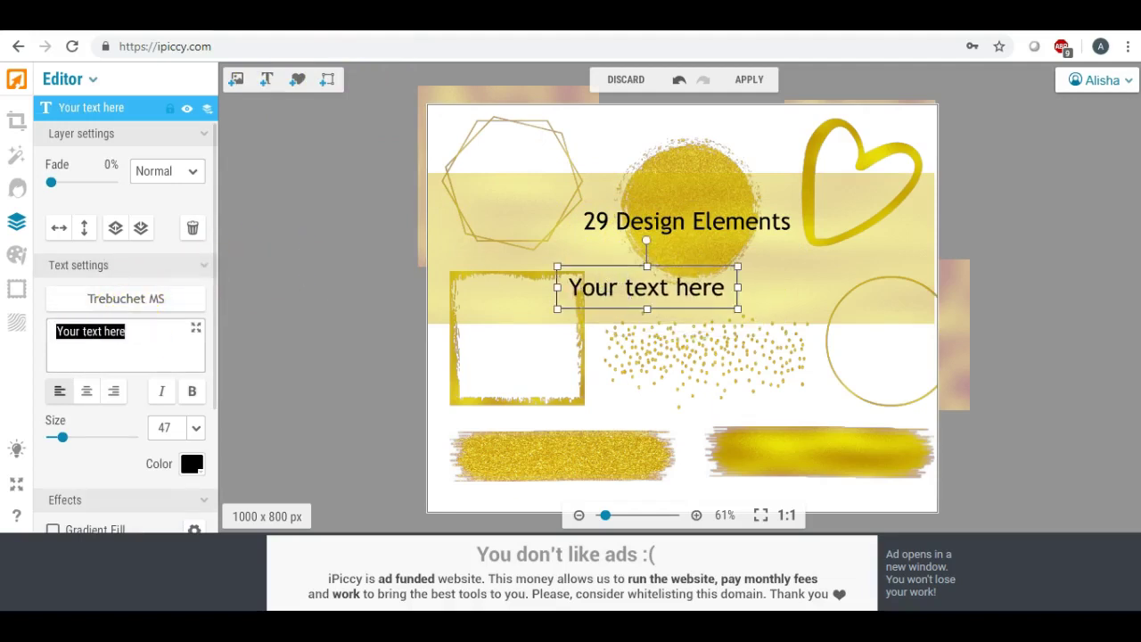
pyautogui.write('300')
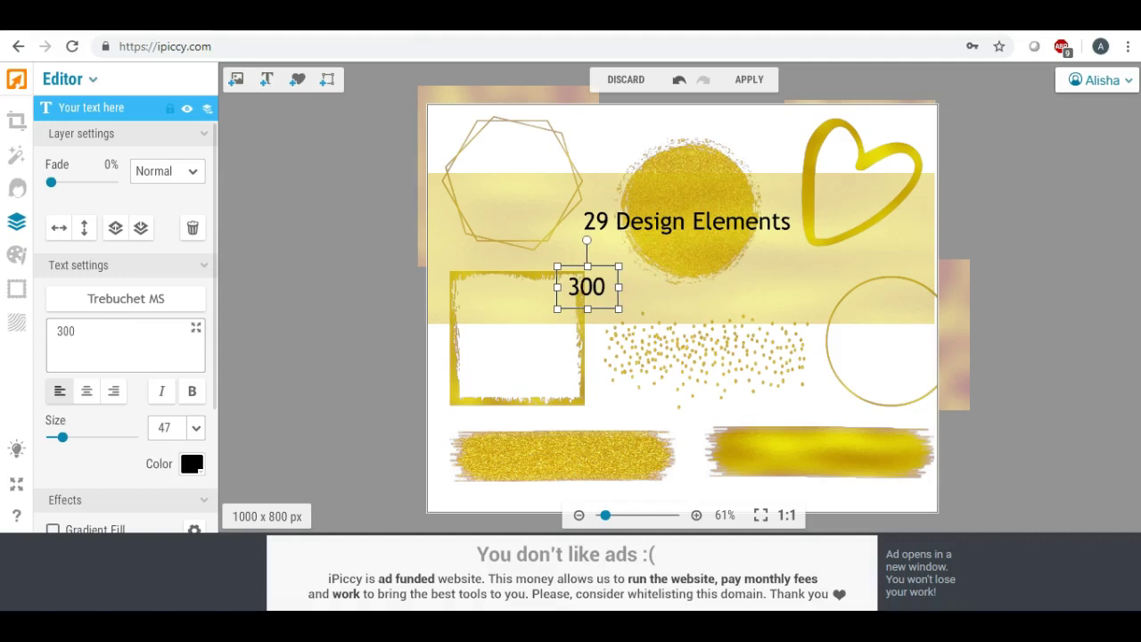
pyautogui.write('dpi')
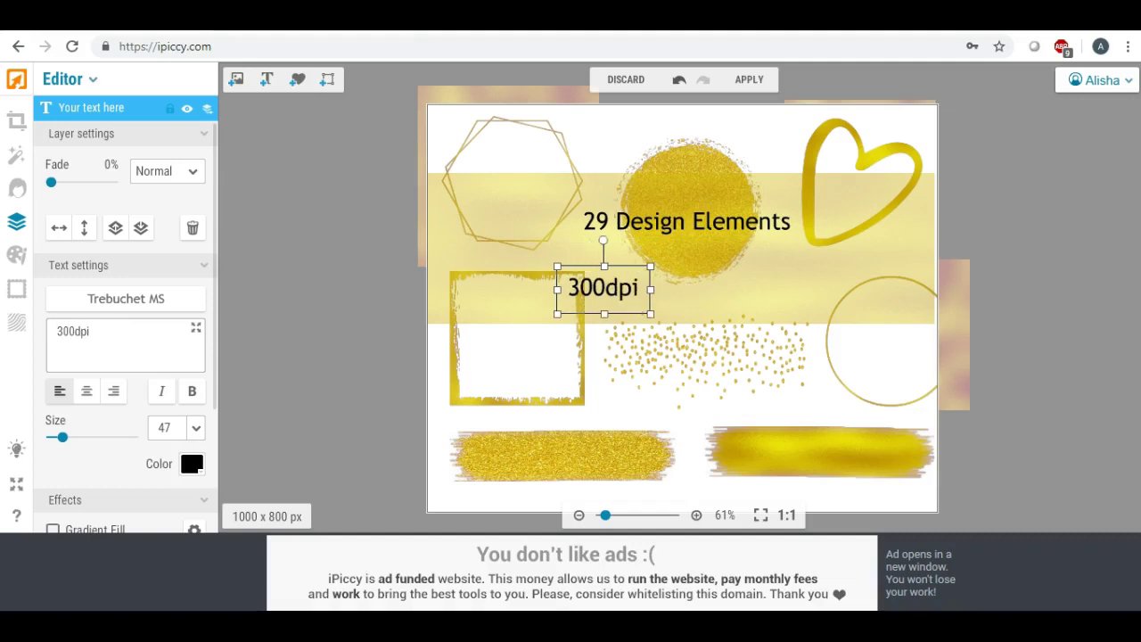
pyautogui.moveTo(66, 328); pyautogui.dragTo(86, 327)
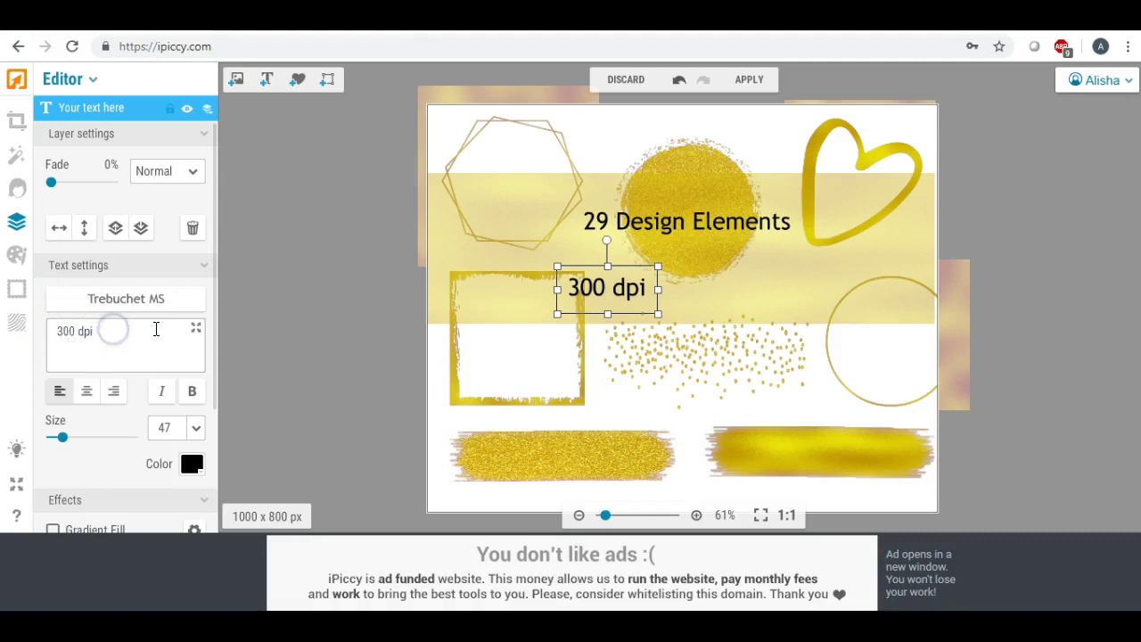
pyautogui.press('BackSpace')
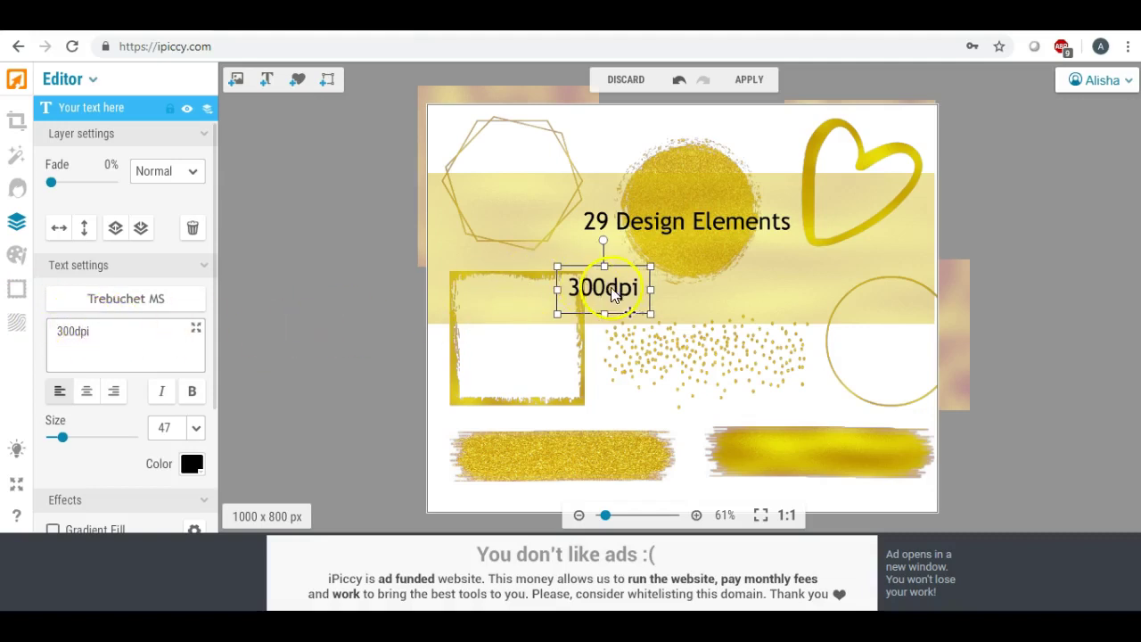
pyautogui.moveTo(606, 285); pyautogui.dragTo(599, 288)
pyautogui.click(675, 289)
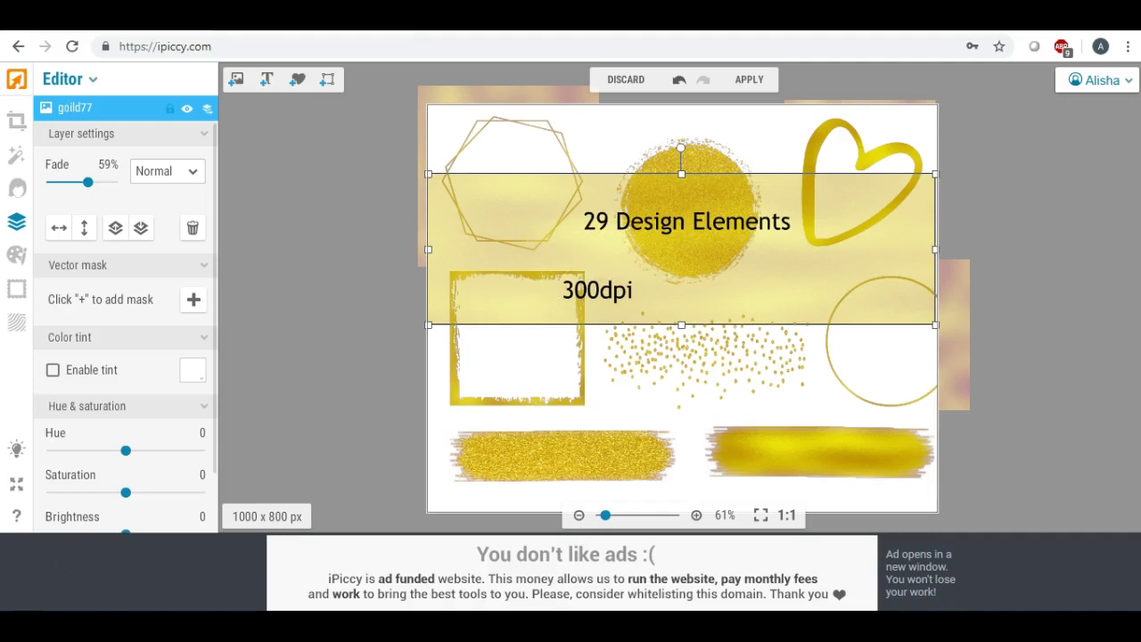
# Add a 'Gold Foil & Gold Glitter' text line beside 300dpi.
pyautogui.click(265, 79)
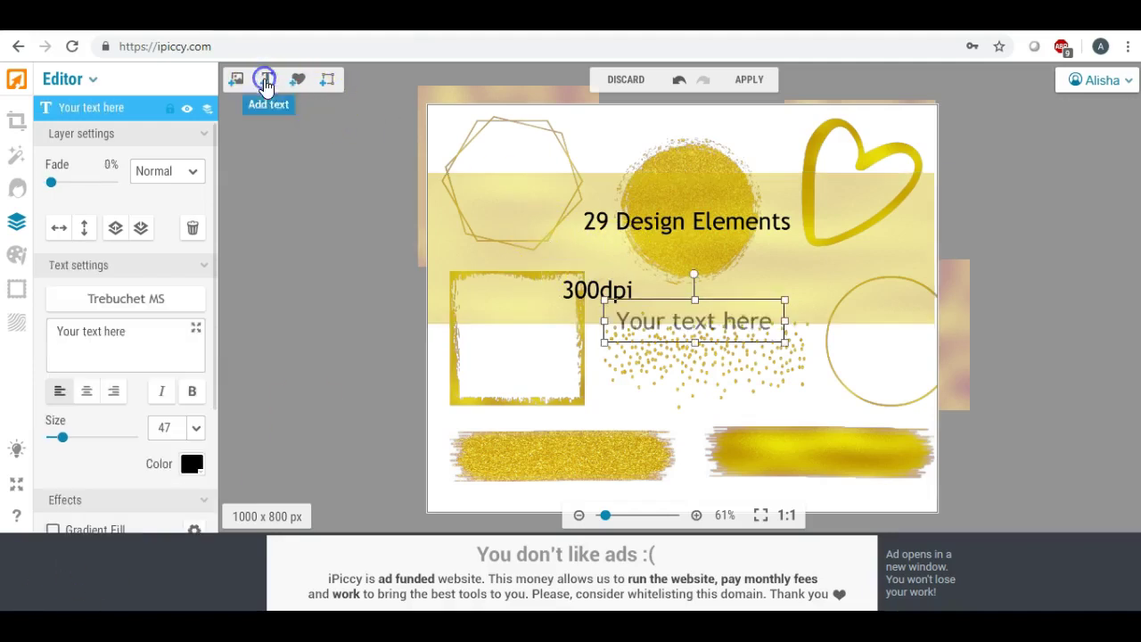
pyautogui.click(637, 366)
pyautogui.moveTo(667, 321); pyautogui.dragTo(717, 297)
pyautogui.click(172, 333)
pyautogui.hotkey('ctrl', 'a')
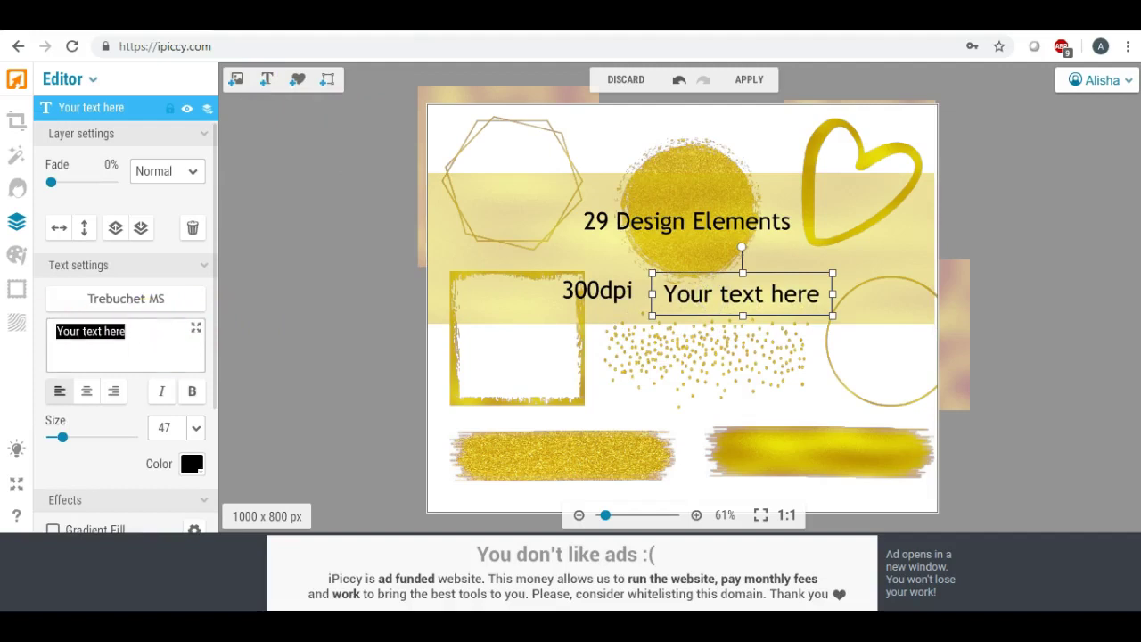
pyautogui.write('Gold Foil')
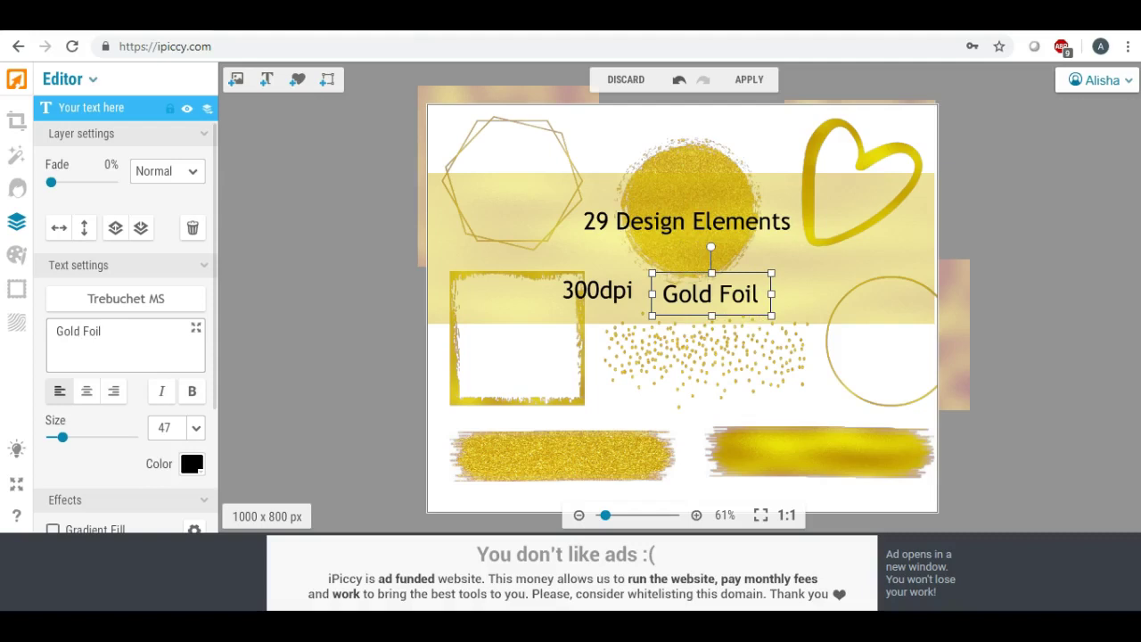
pyautogui.write(' & Gold Glitter')
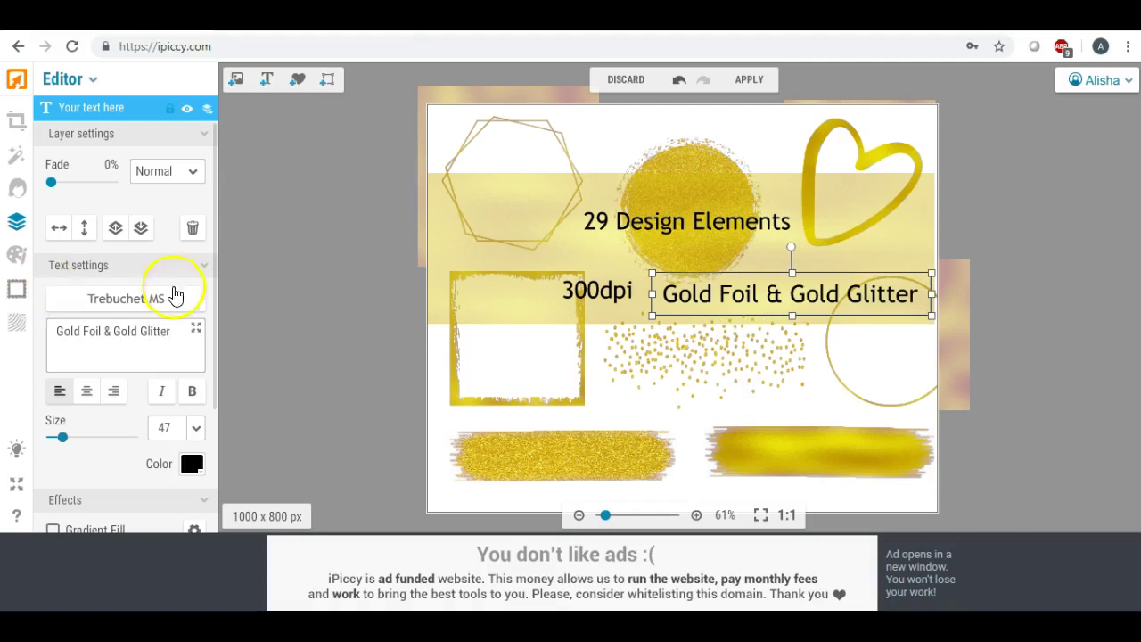
pyautogui.click(648, 223)
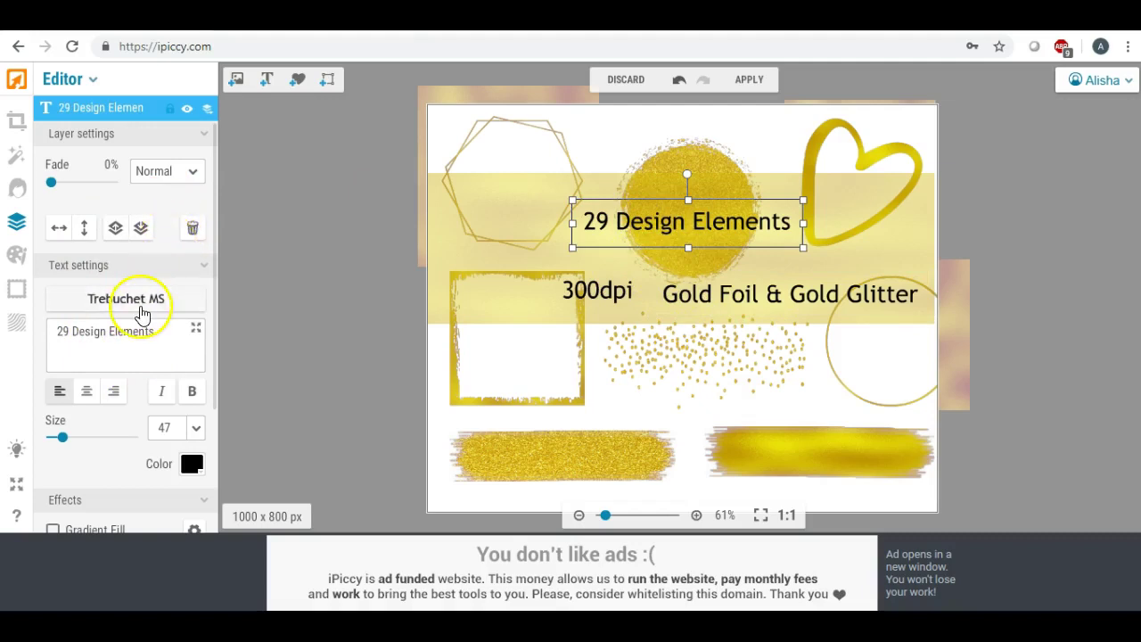
# Give the '29 Design Elements' title a bold script font at size 102, coloured 877014.
pyautogui.doubleClick(134, 331)
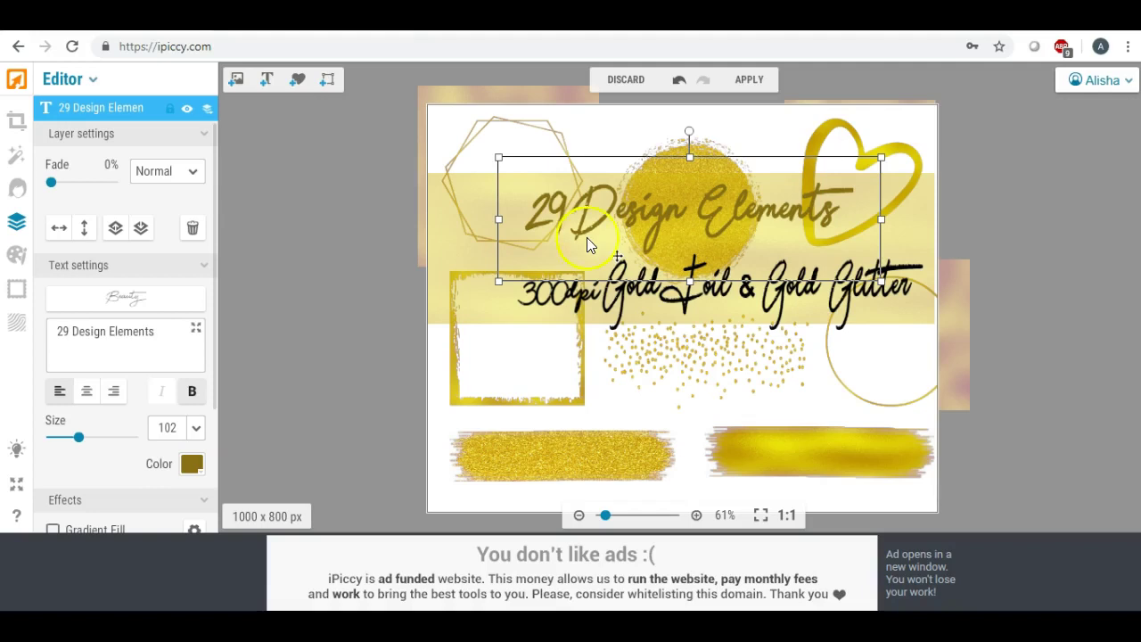
pyautogui.click(192, 465)
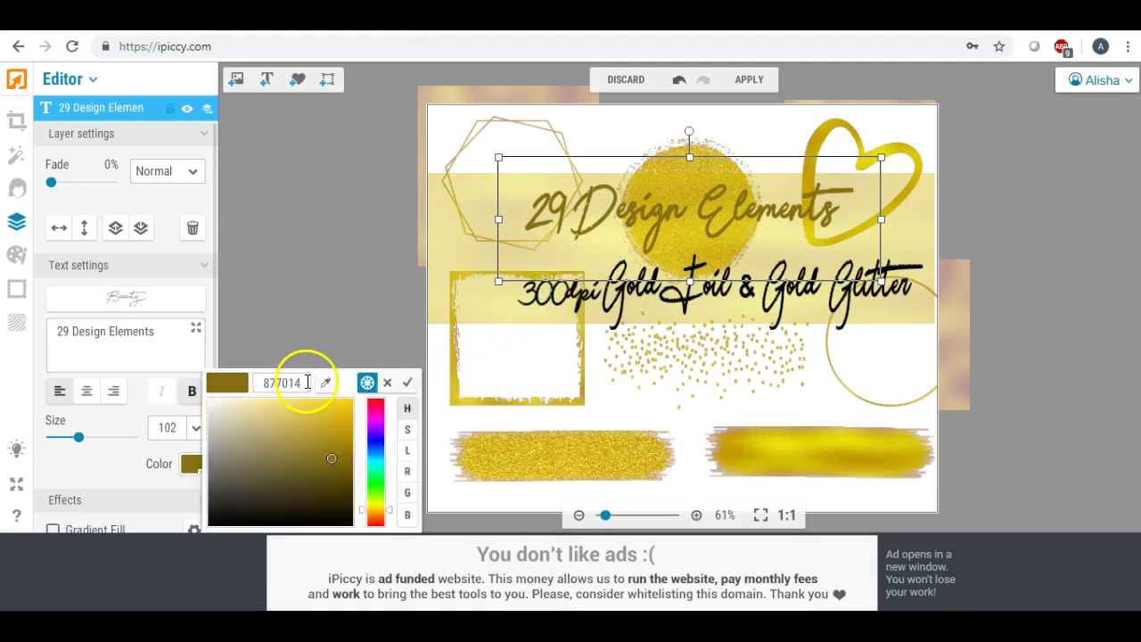
pyautogui.moveTo(307, 382); pyautogui.dragTo(247, 374)
pyautogui.hotkey('ctrl', 'c')
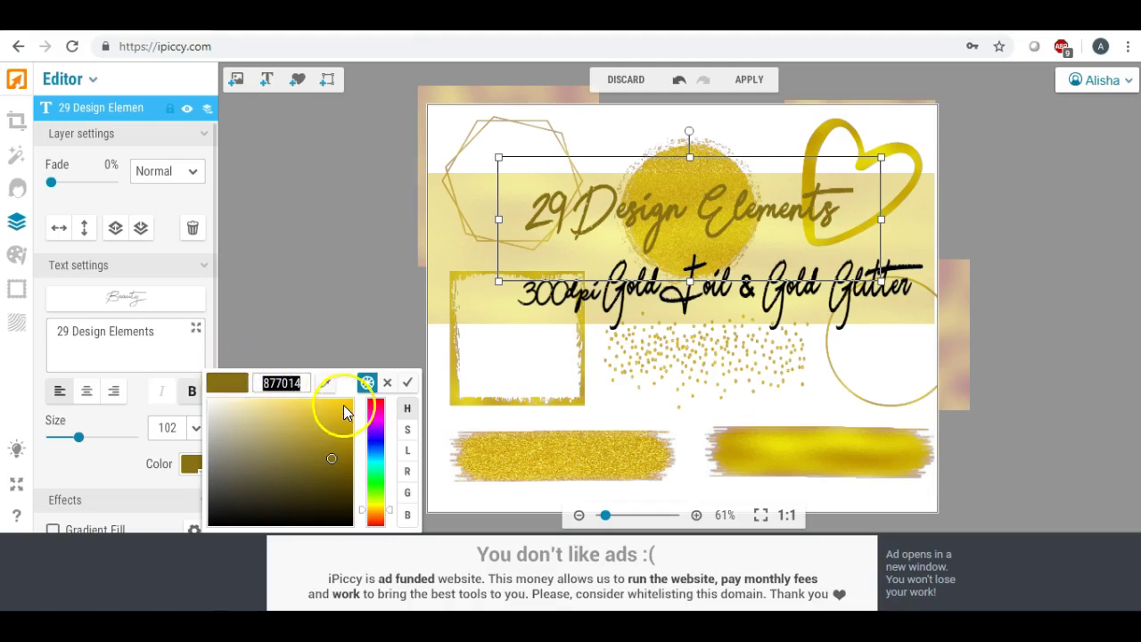
pyautogui.click(406, 383)
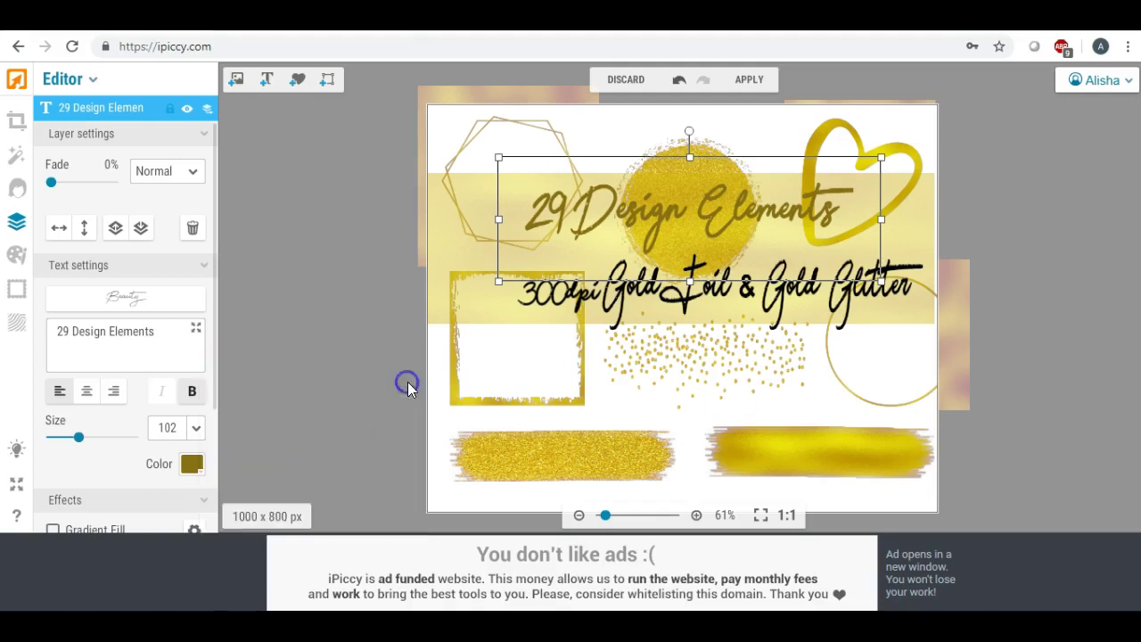
# Shift '300dpi' left and make it bold, size 74, colour 877014.
pyautogui.click(560, 294)
pyautogui.moveTo(560, 296); pyautogui.dragTo(526, 299)
pyautogui.click(189, 390)
pyautogui.click(189, 390)
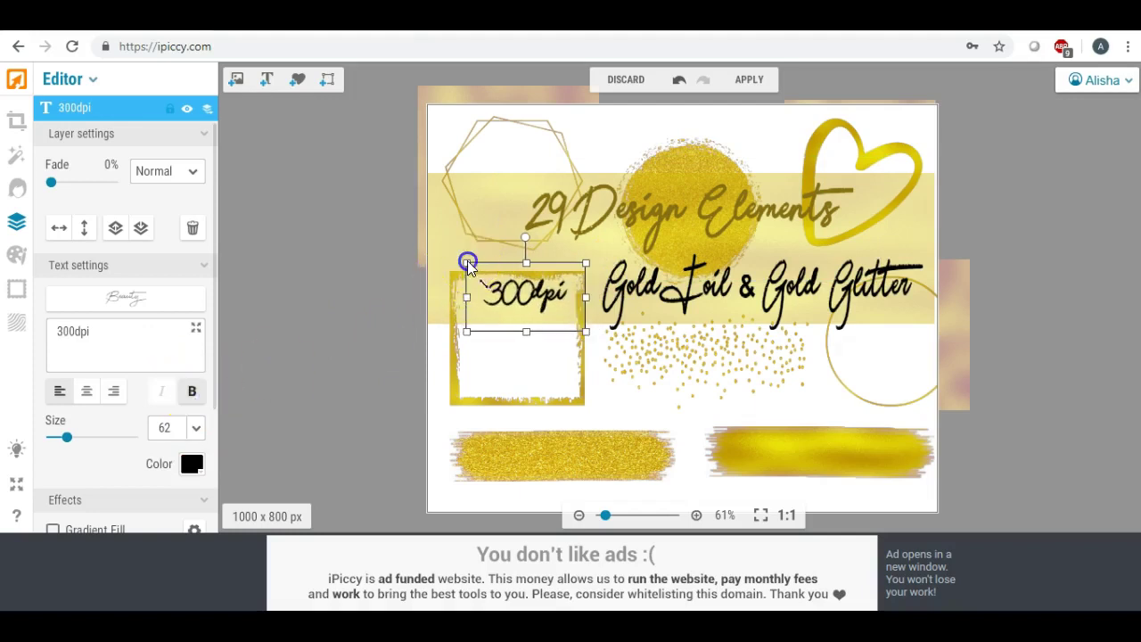
pyautogui.moveTo(467, 264); pyautogui.dragTo(445, 249)
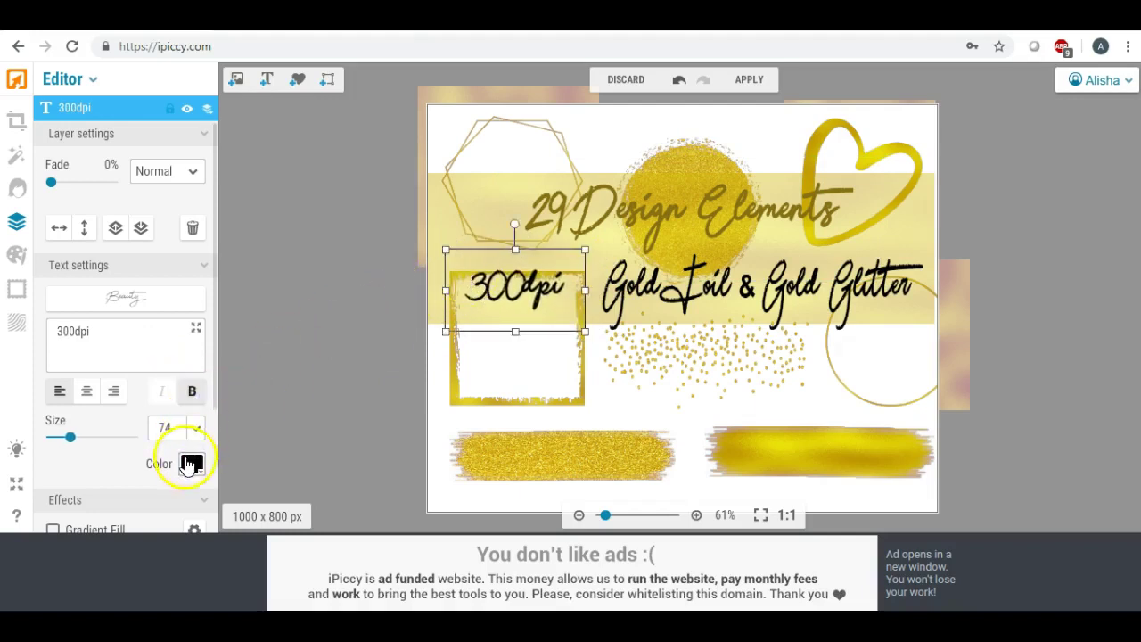
pyautogui.click(189, 464)
pyautogui.moveTo(303, 382); pyautogui.dragTo(192, 384)
pyautogui.hotkey('ctrl', 'v')
pyautogui.click(192, 385)
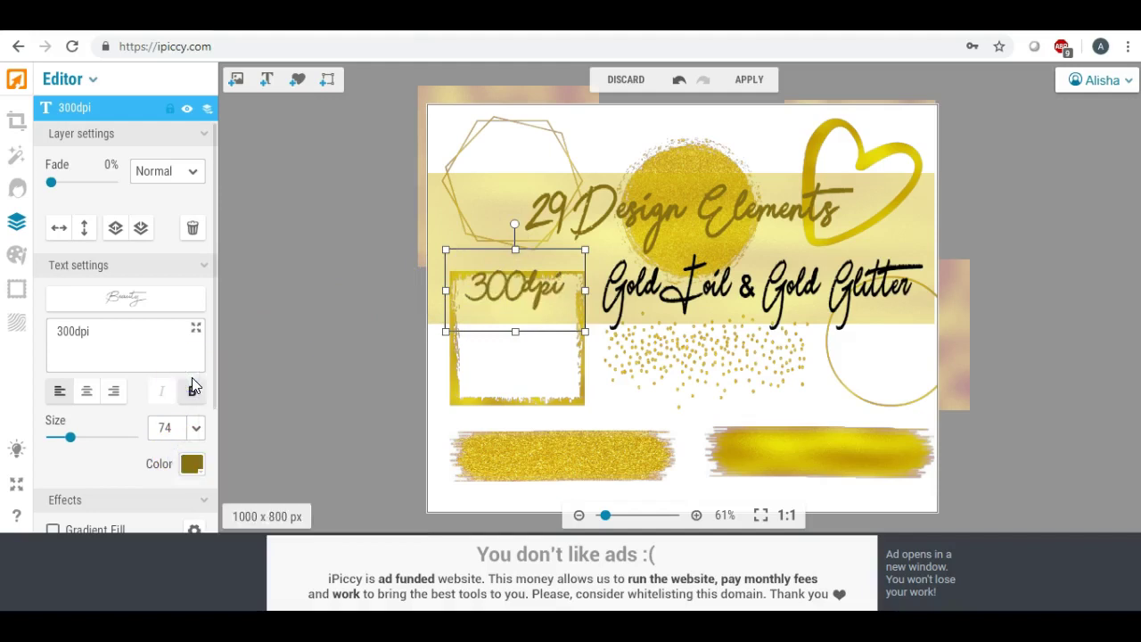
# Recolour the 'Gold Foil & Gold Glitter' line to 877014.
pyautogui.click(721, 285)
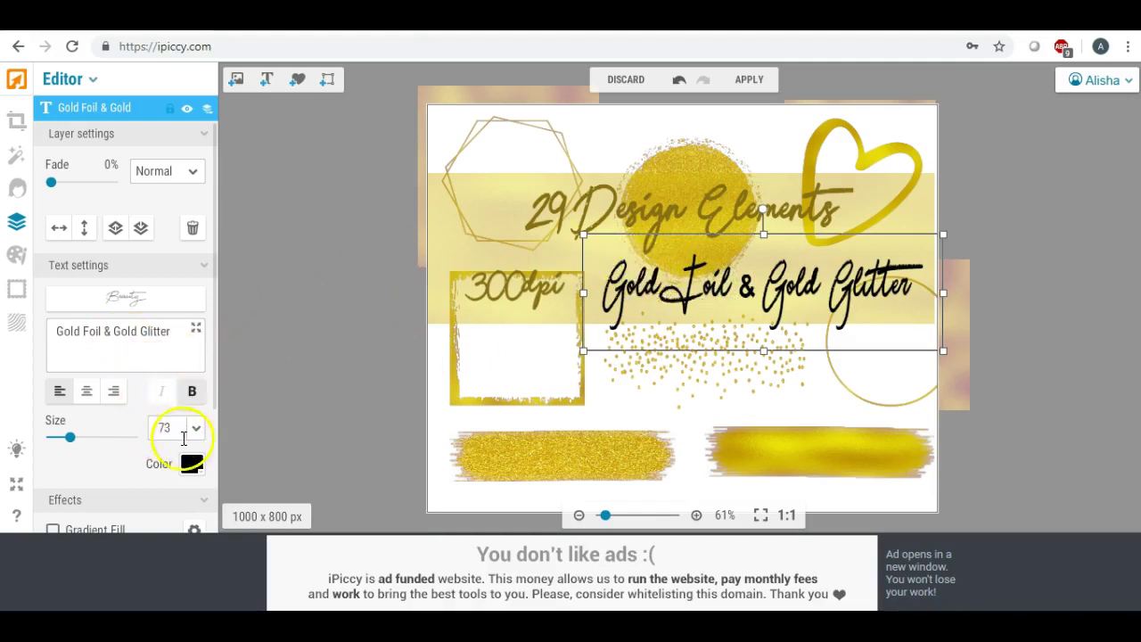
pyautogui.click(191, 463)
pyautogui.hotkey('ctrl', 'v')
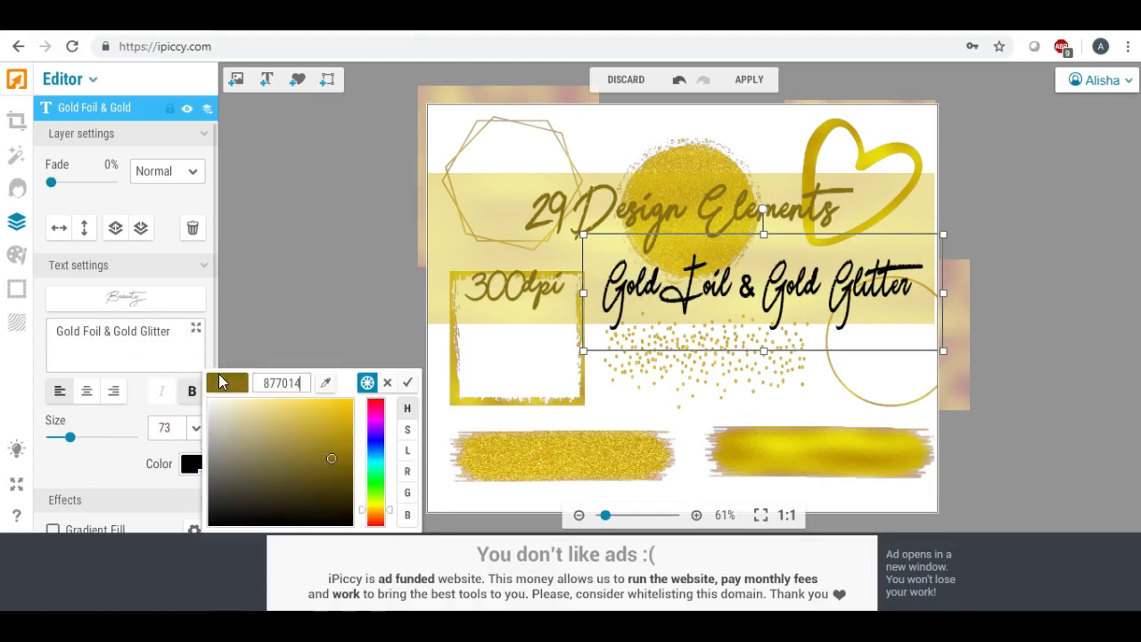
pyautogui.click(223, 381)
pyautogui.click(746, 297)
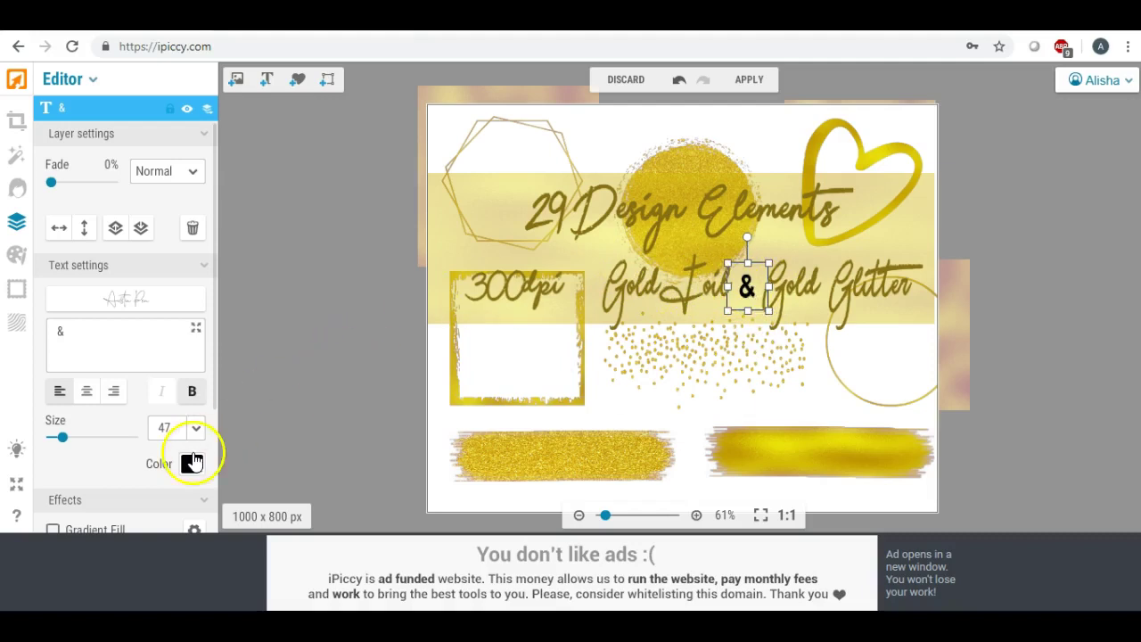
# Recolour the separate '&' layer to hex 877314, then check the title layer.
pyautogui.click(193, 465)
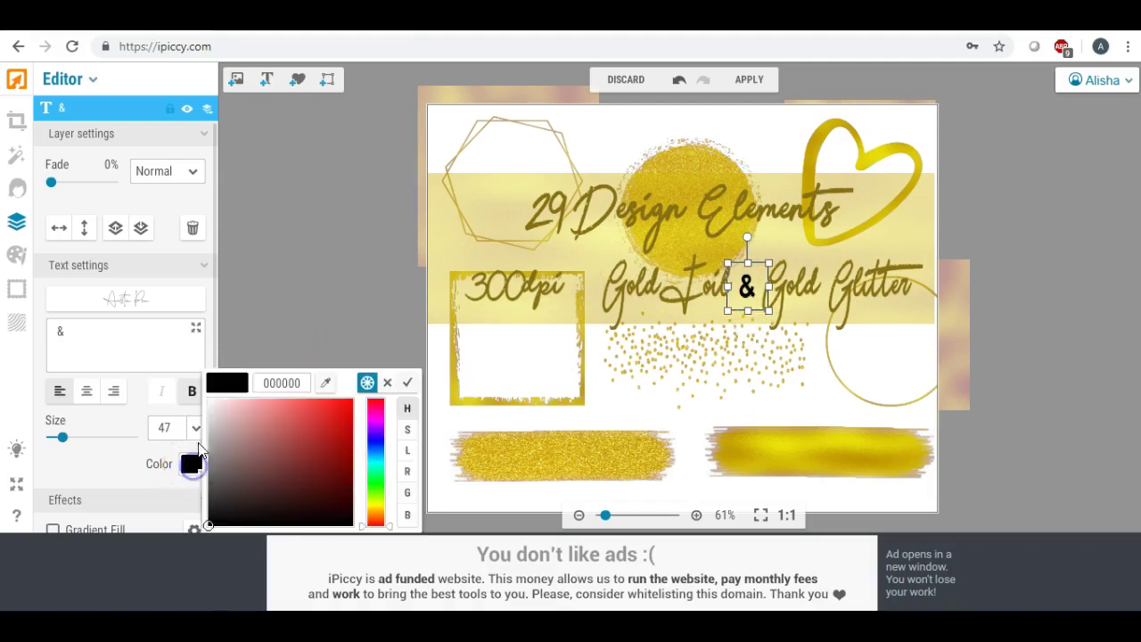
pyautogui.moveTo(299, 378); pyautogui.dragTo(201, 369)
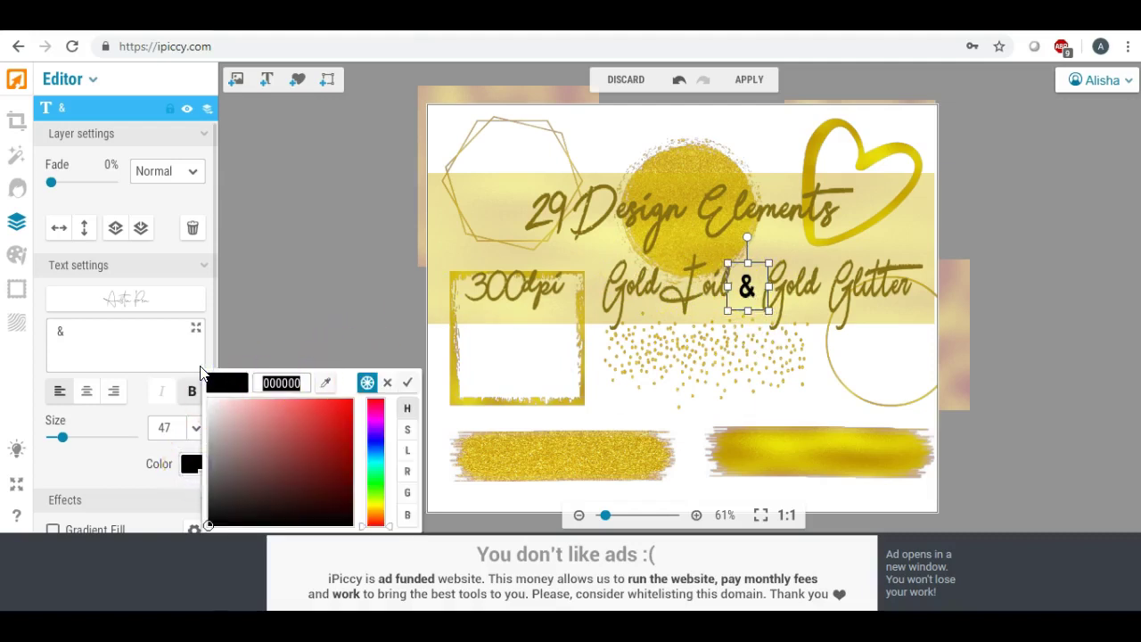
pyautogui.write('877314')
pyautogui.click(199, 366)
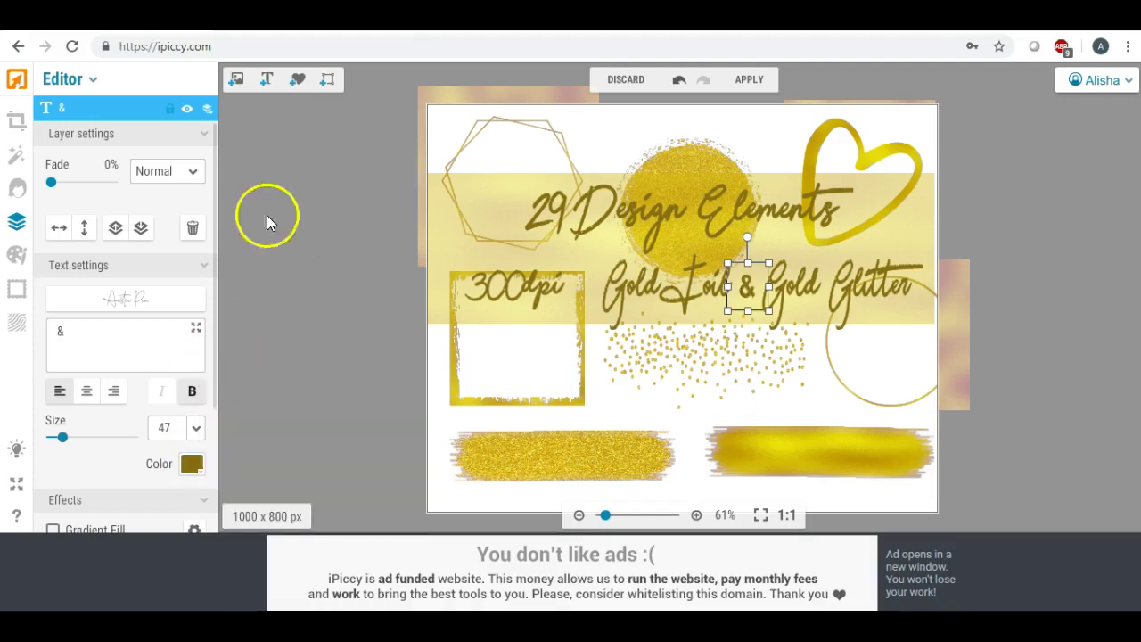
pyautogui.click(369, 230)
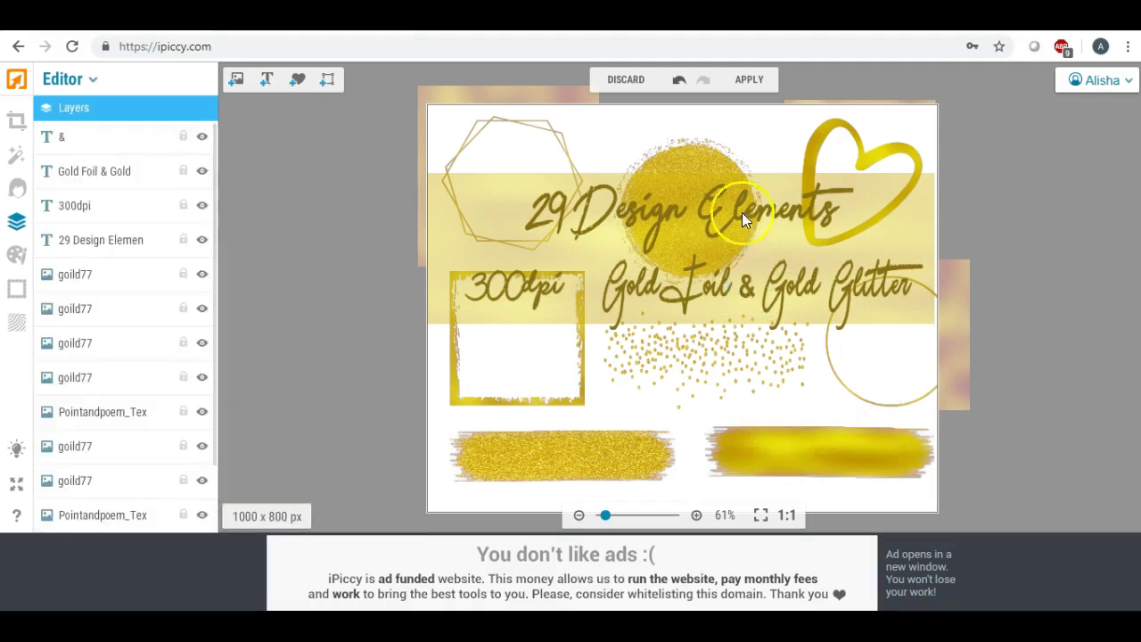
pyautogui.click(632, 215)
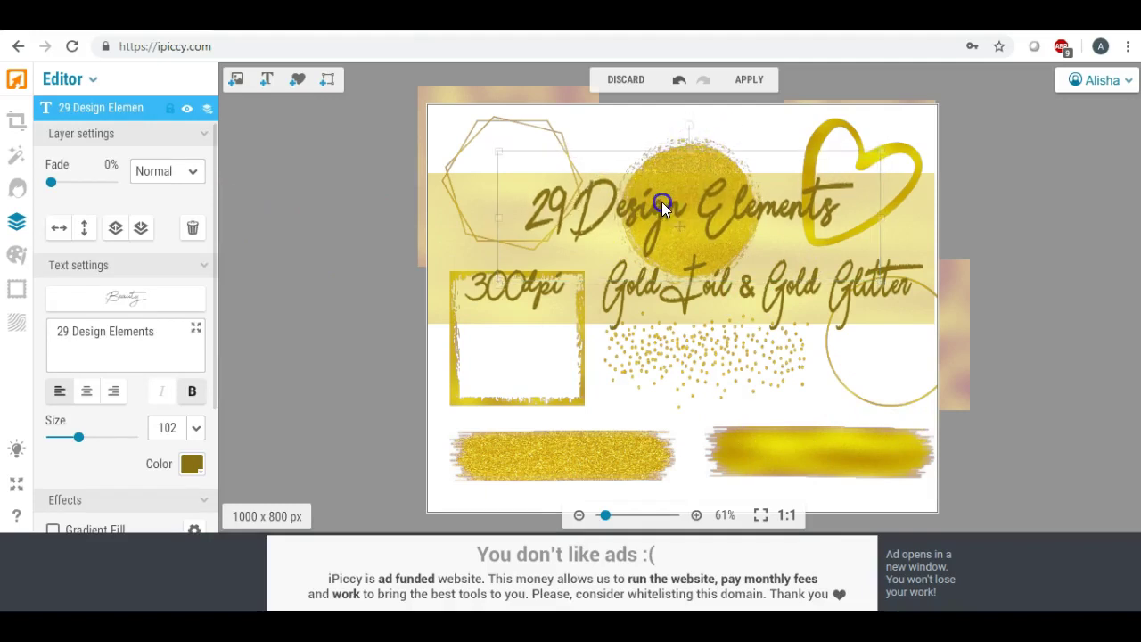
pyautogui.click(374, 273)
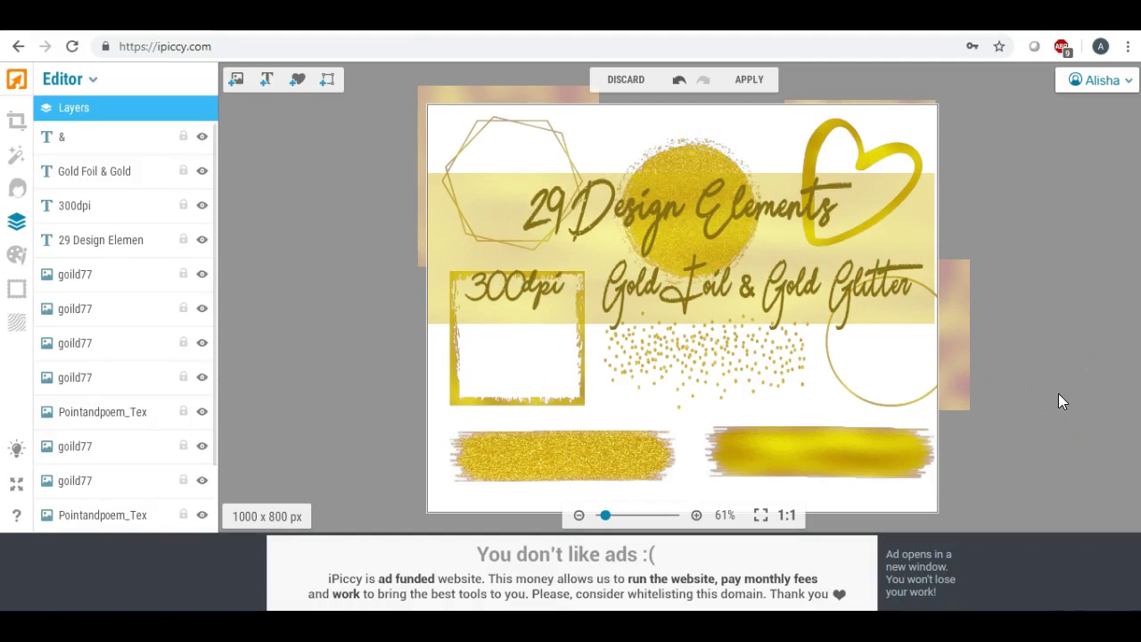
# Flatten all layers and export the image to the computer at Highest quality.
pyautogui.click(749, 79)
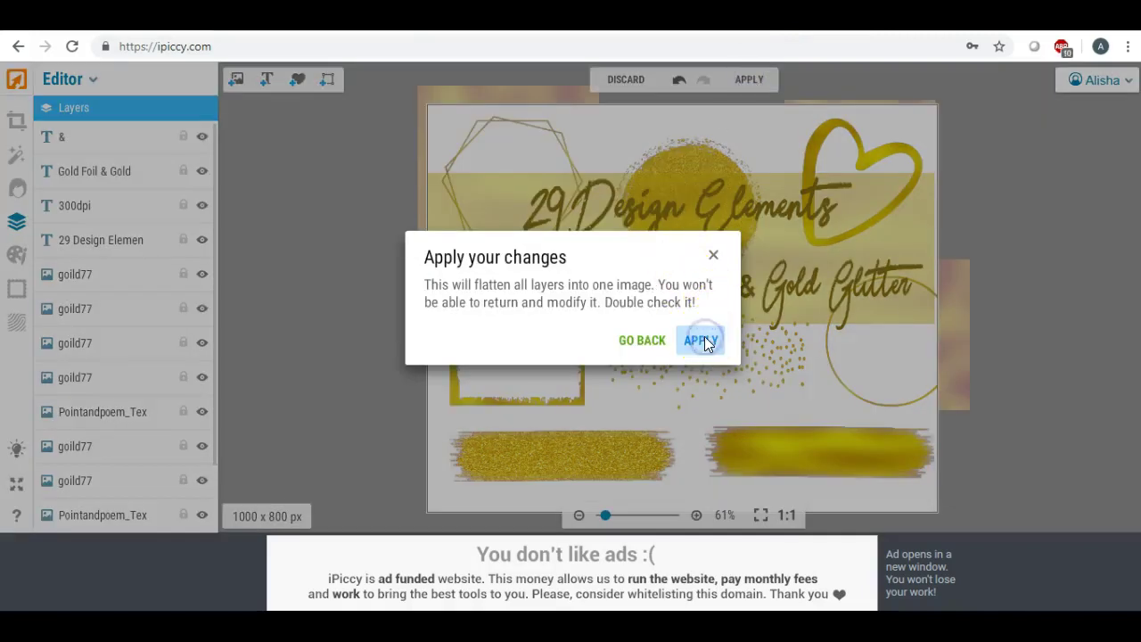
pyautogui.click(704, 340)
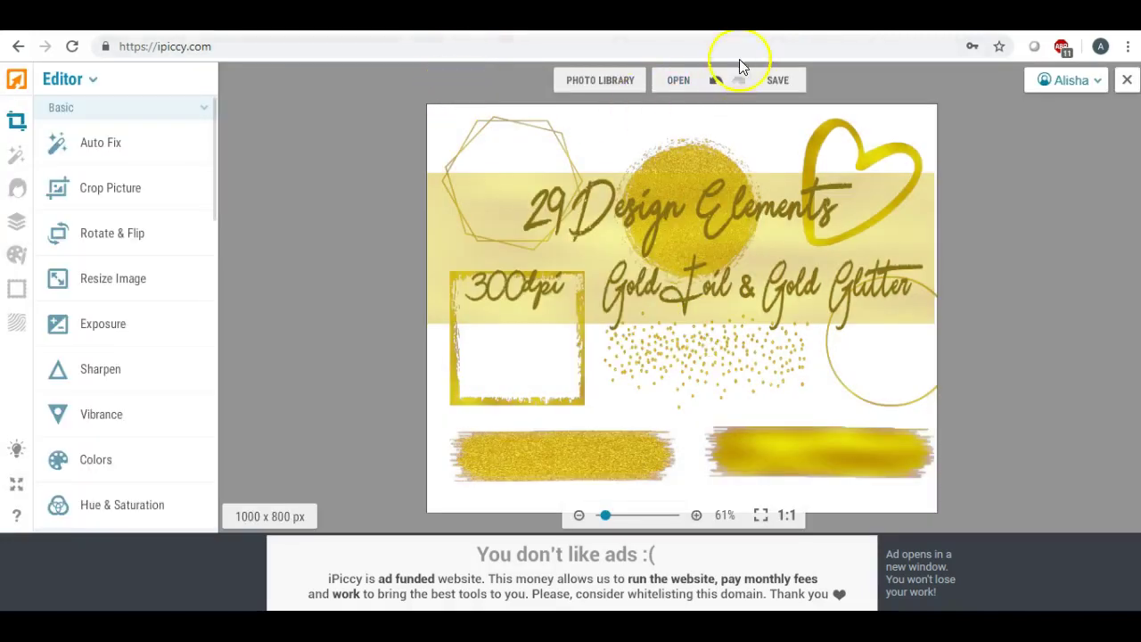
pyautogui.click(777, 80)
pyautogui.click(774, 117)
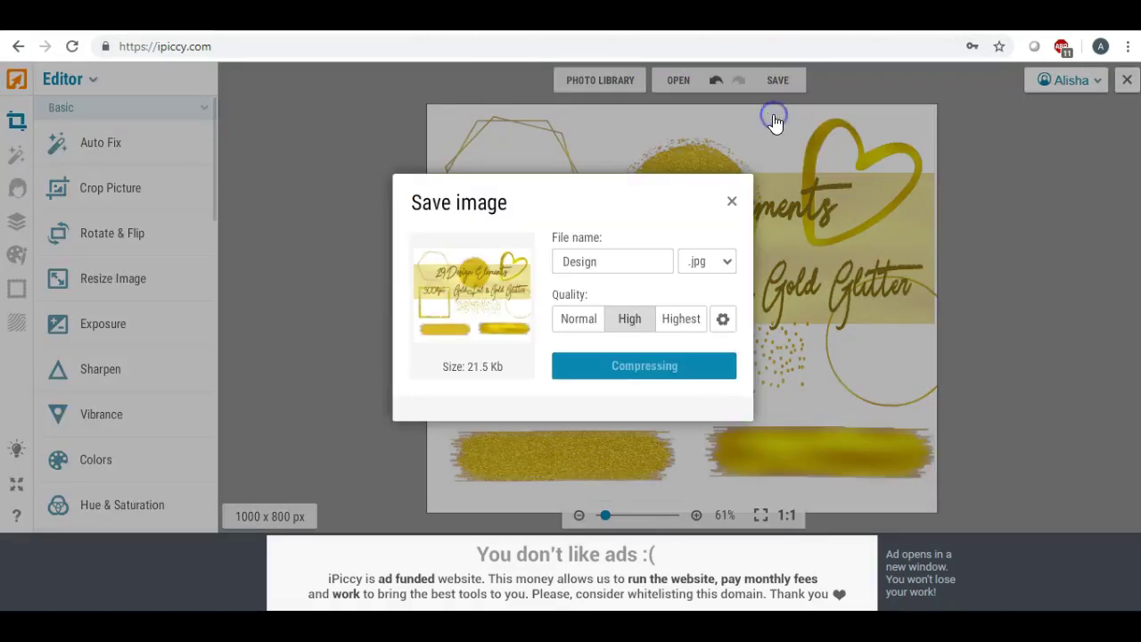
pyautogui.click(681, 319)
# Name the file 'decover' and save it to the Desktop.
pyautogui.doubleClick(615, 263)
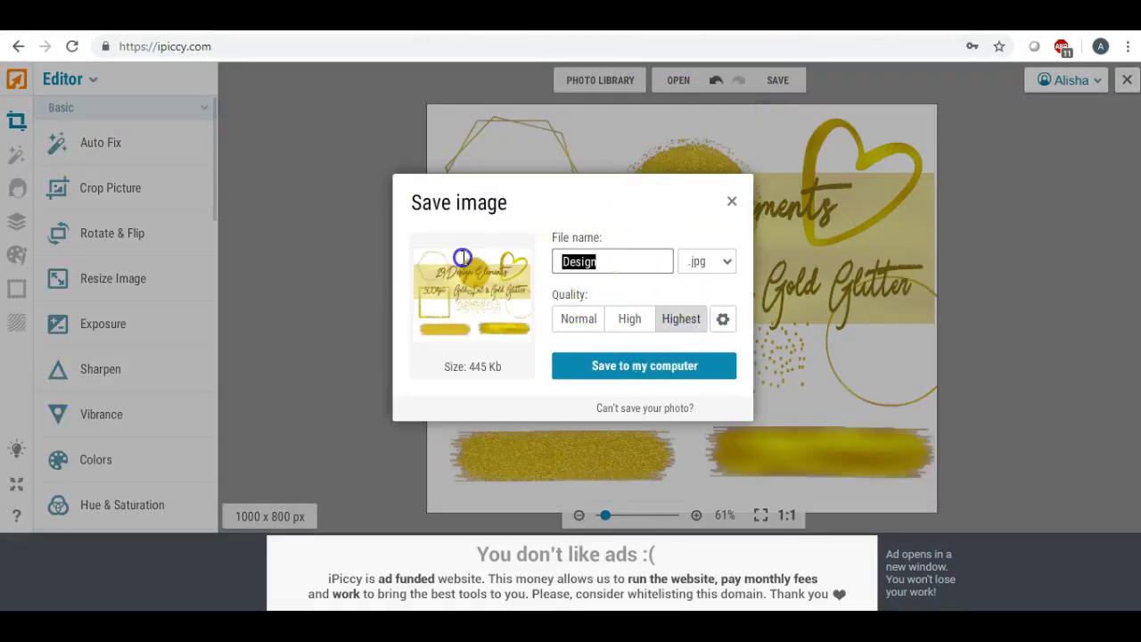
pyautogui.write('decover')
pyautogui.click(659, 365)
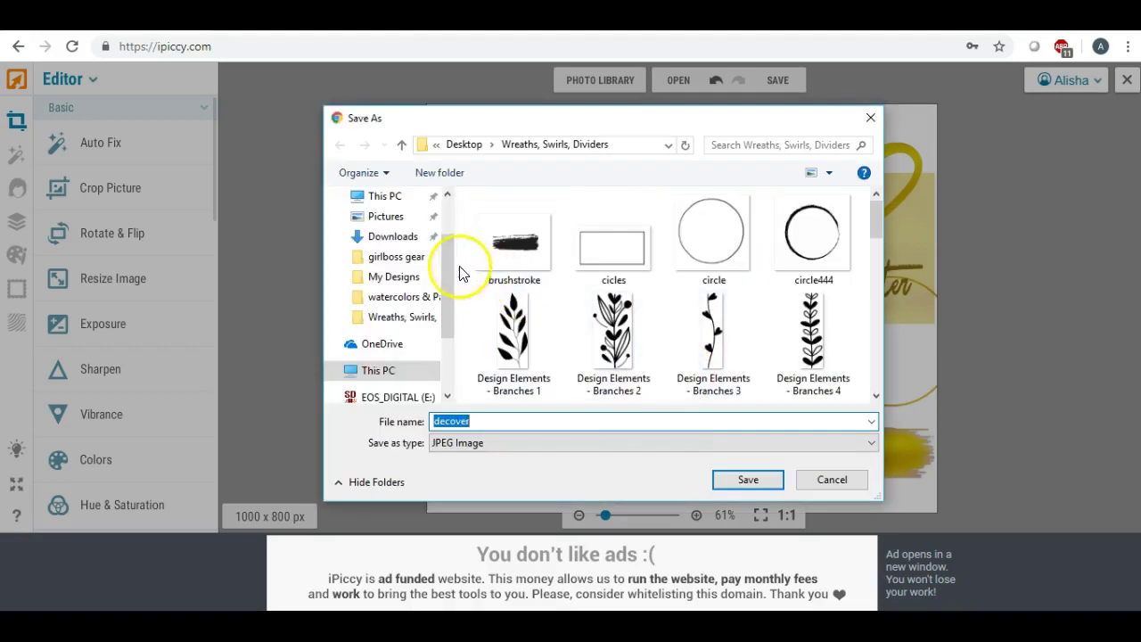
pyautogui.scroll(2, 456, 223)
pyautogui.click(401, 230)
pyautogui.click(732, 479)
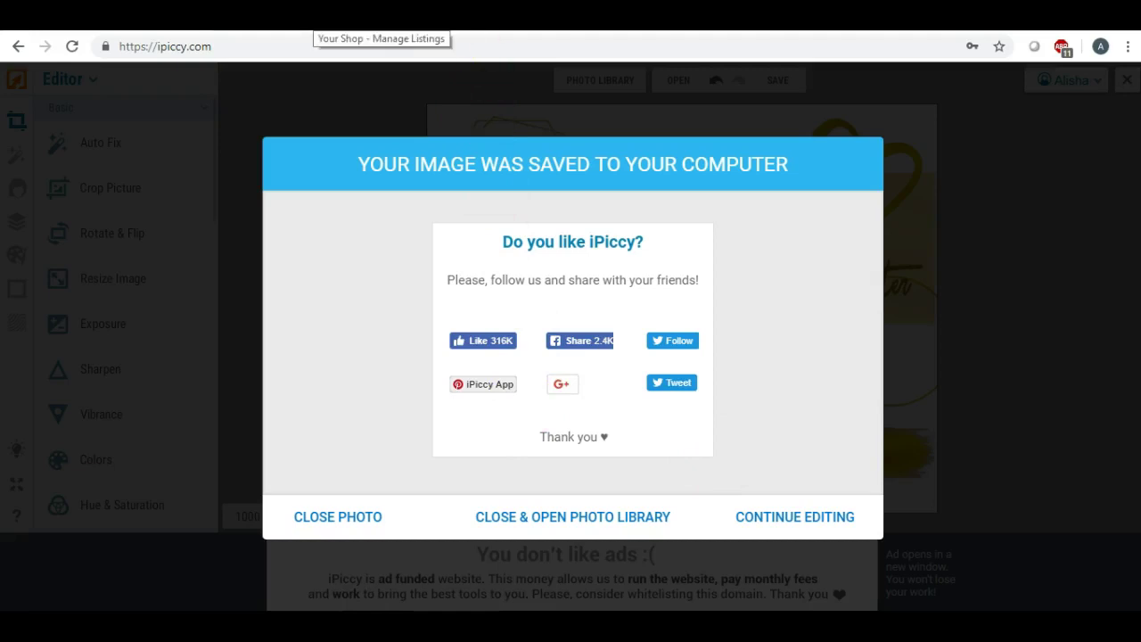
# On the Etsy new-listing page, upload decover from the Desktop as a listing photo.
pyautogui.click(375, 20)
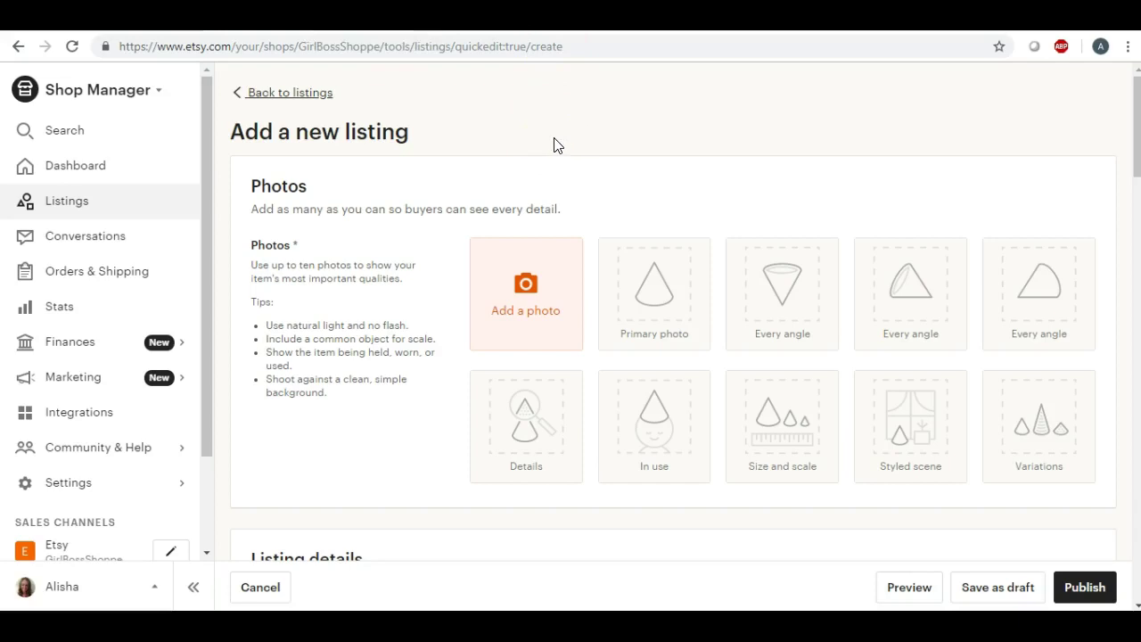
pyautogui.click(529, 288)
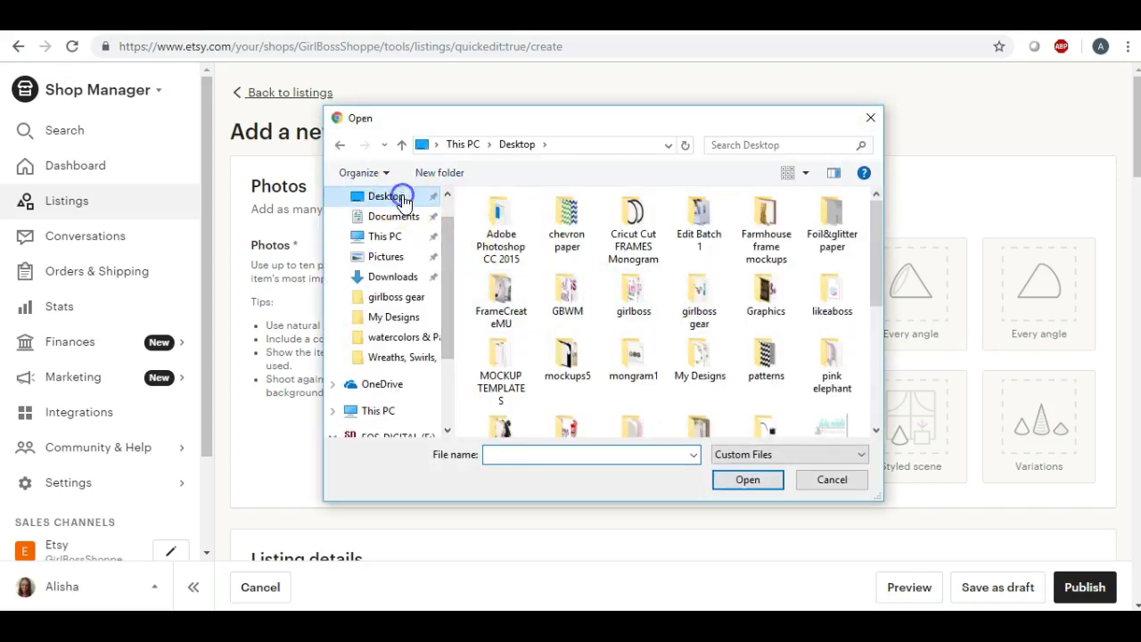
pyautogui.click(393, 216)
pyautogui.click(387, 196)
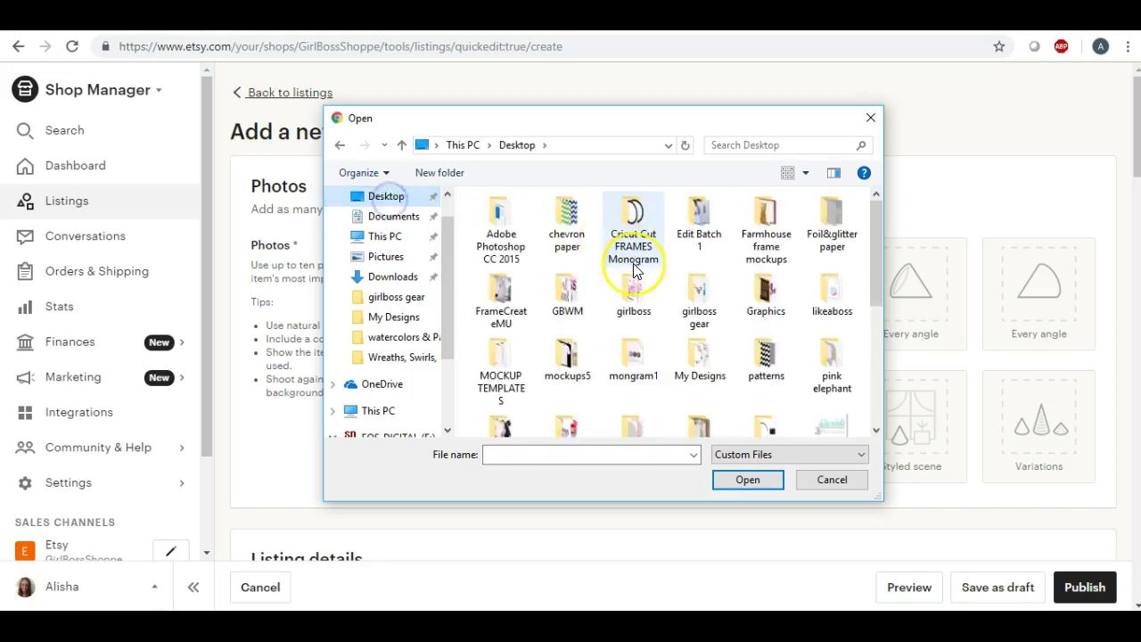
pyautogui.scroll(-2, 632, 270)
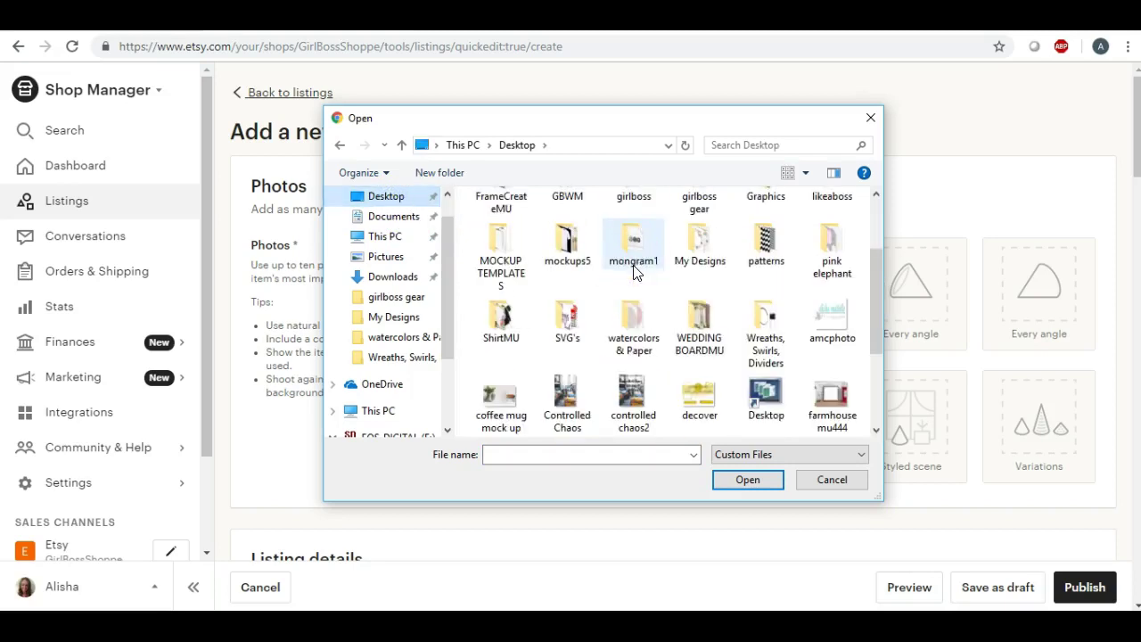
pyautogui.doubleClick(695, 390)
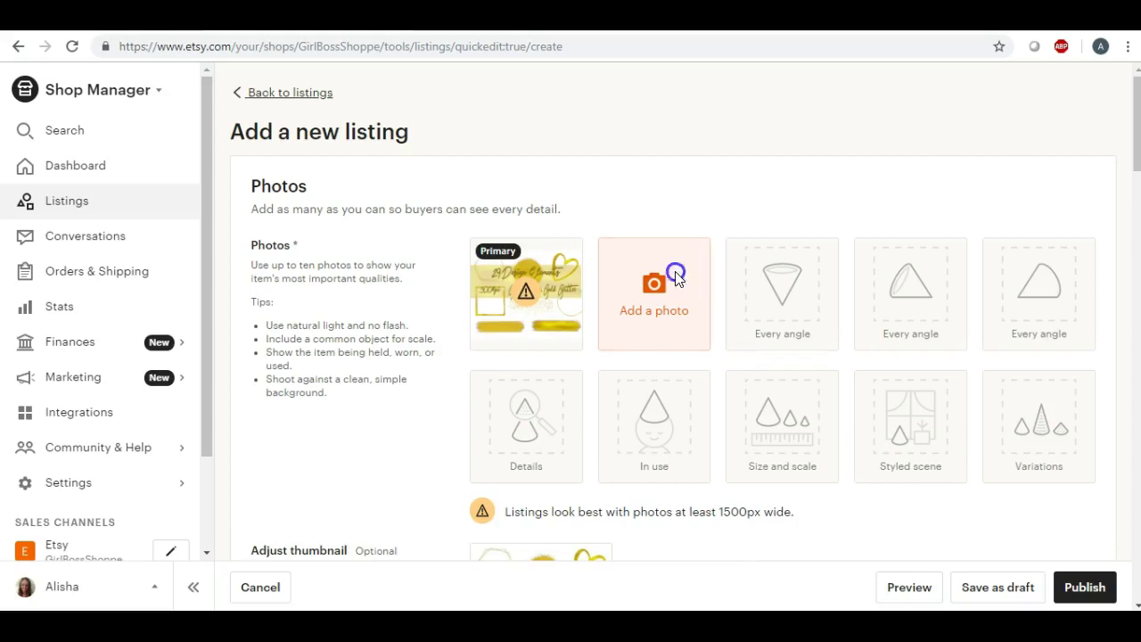
# Scroll through the listing to check the Adjust thumbnail preview.
pyautogui.scroll(-2, 626, 396)
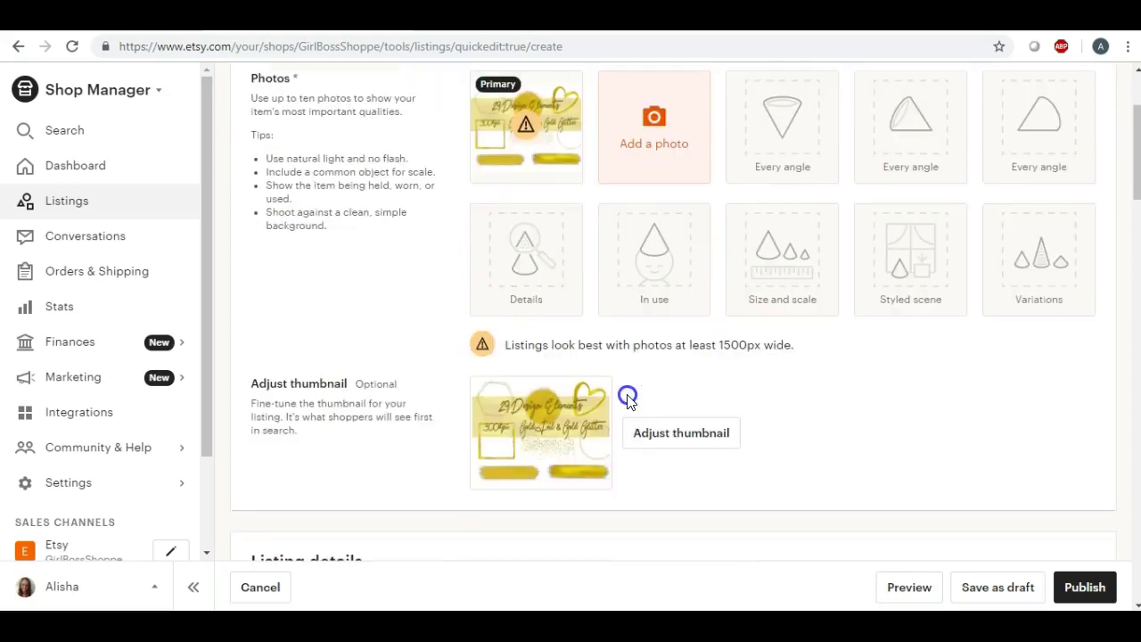
pyautogui.scroll(1, 626, 397)
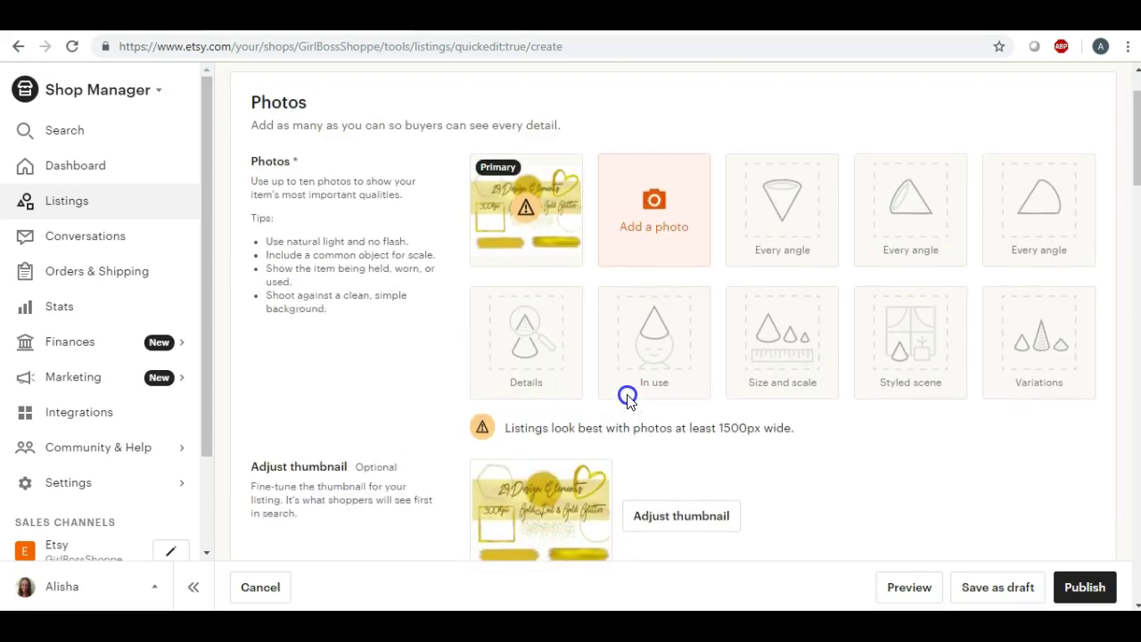
pyautogui.scroll(1, 627, 396)
pyautogui.scroll(-1, 628, 399)
pyautogui.moveTo(535, 214)
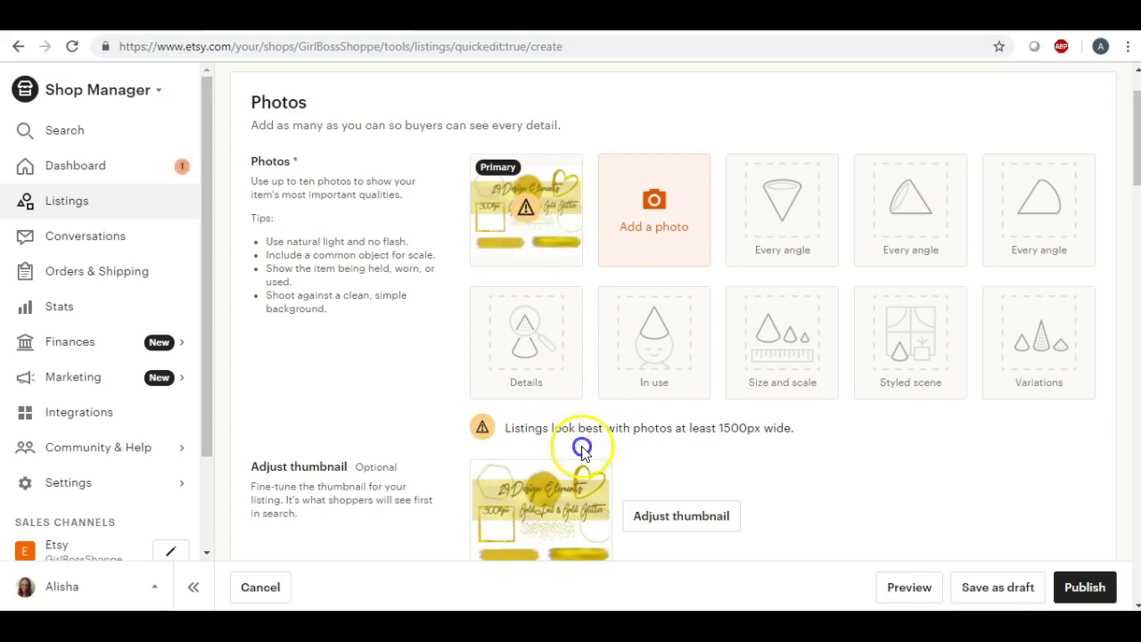
pyautogui.scroll(-1, 578, 499)
pyautogui.scroll(2, 578, 499)
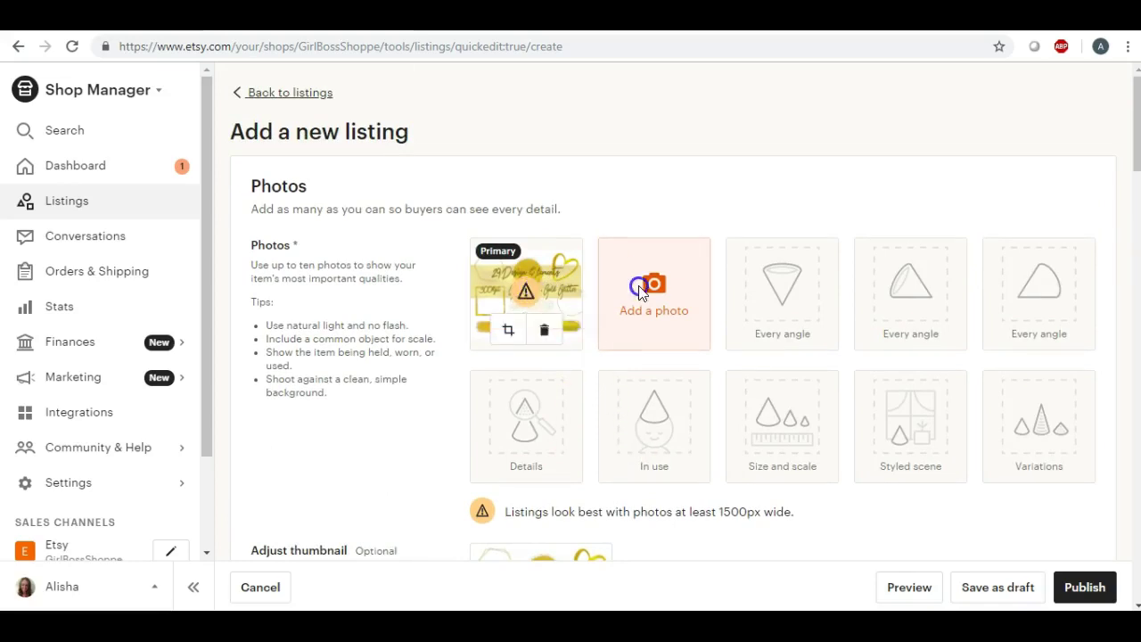
# Preview the thumbnail adjustment, cancel it, and delete the uploaded primary photo.
pyautogui.scroll(-3, 579, 334)
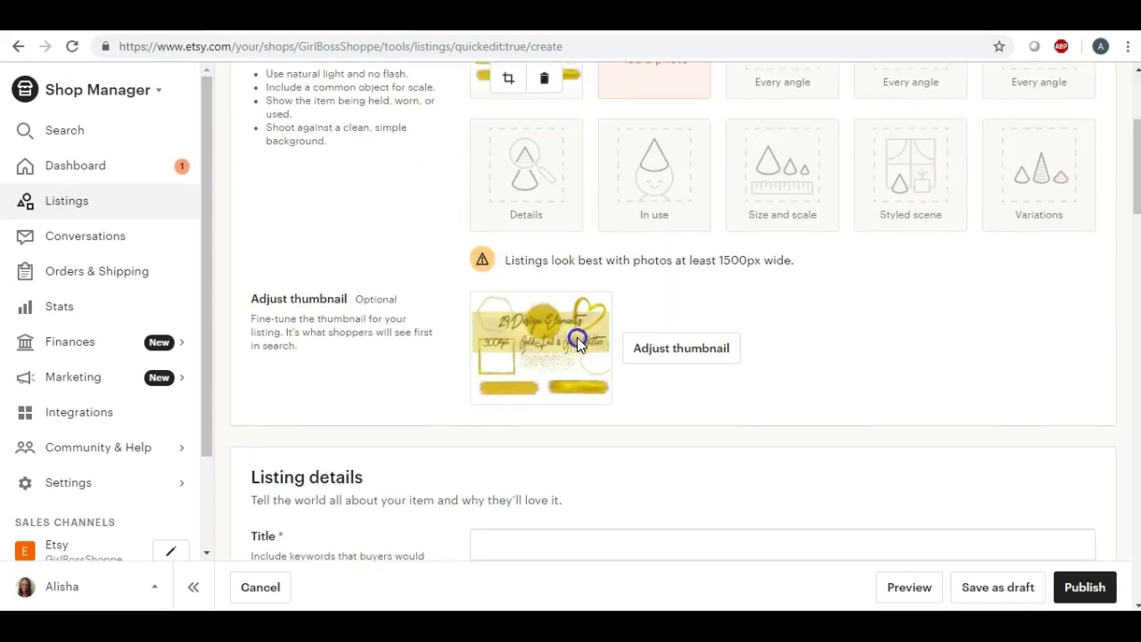
pyautogui.click(682, 348)
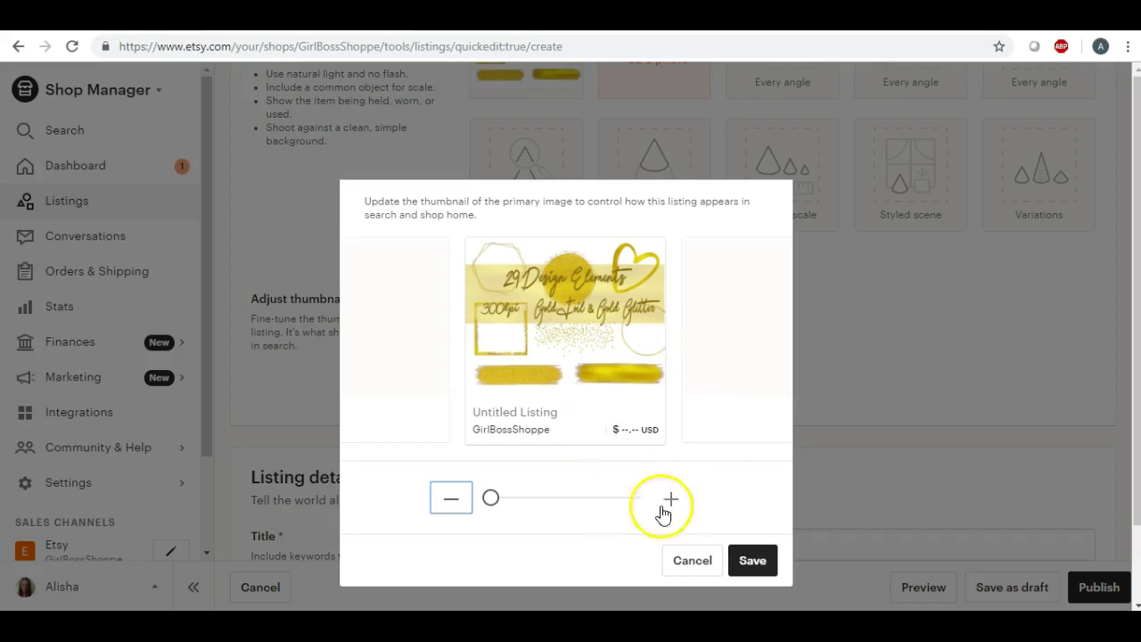
pyautogui.click(688, 563)
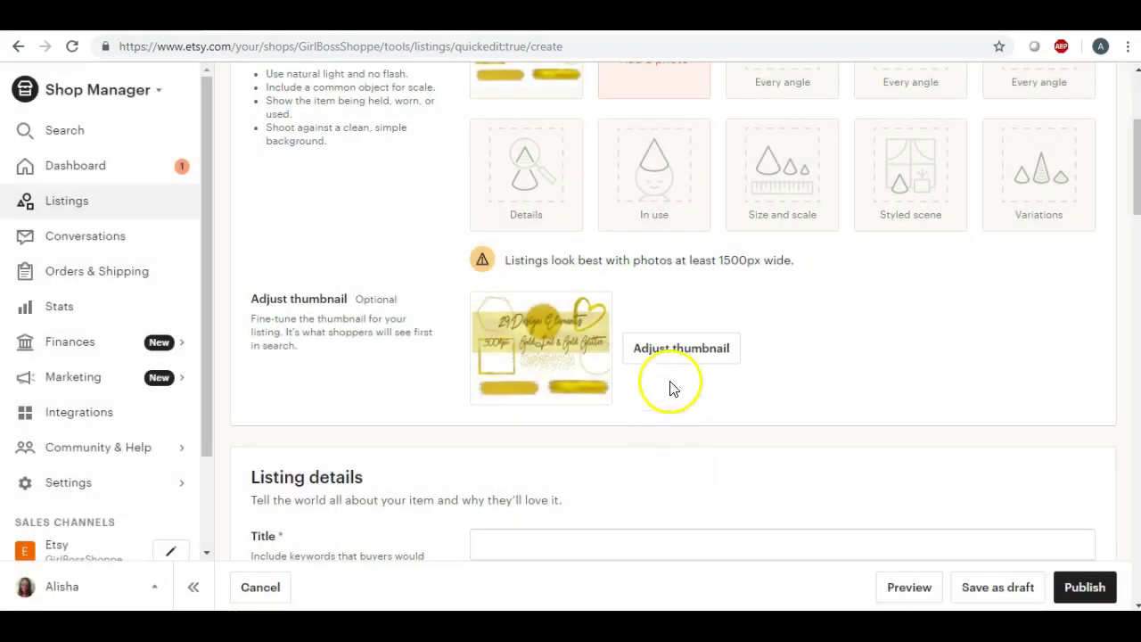
pyautogui.scroll(2, 677, 357)
pyautogui.click(544, 249)
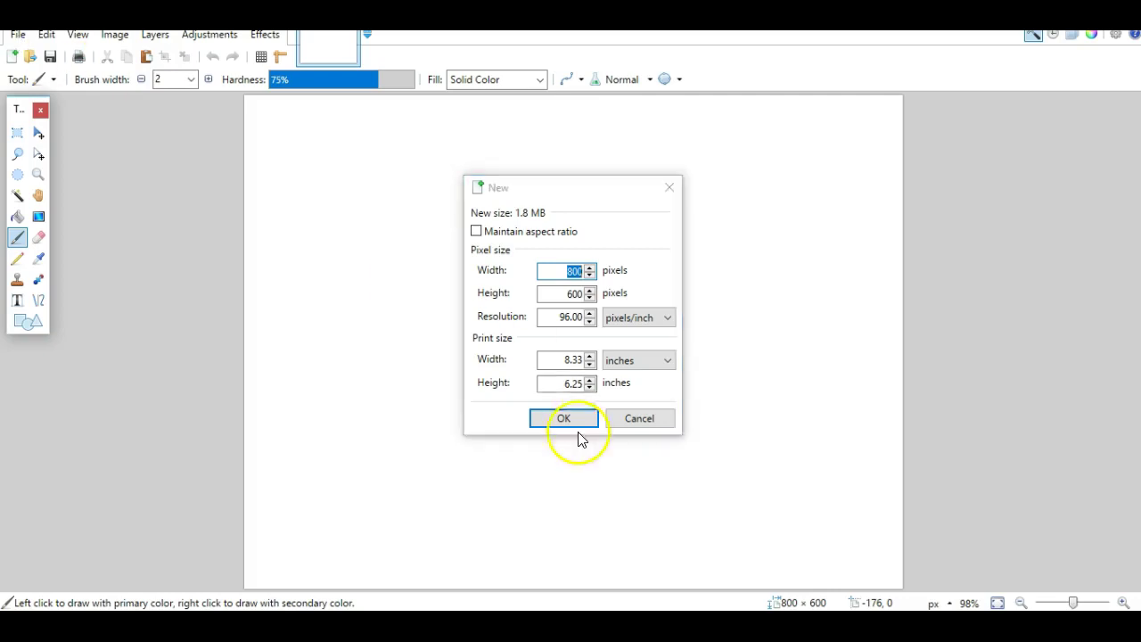
# Cancel the 800 x 600 New image dialog and open decover from the Desktop.
pyautogui.click(628, 425)
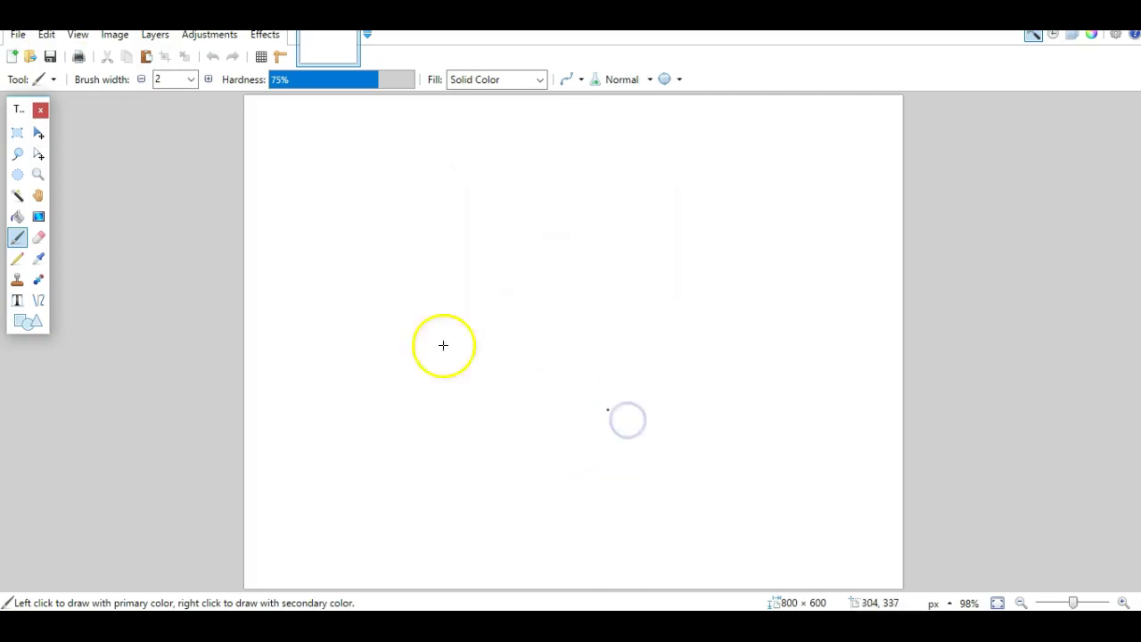
pyautogui.click(16, 34)
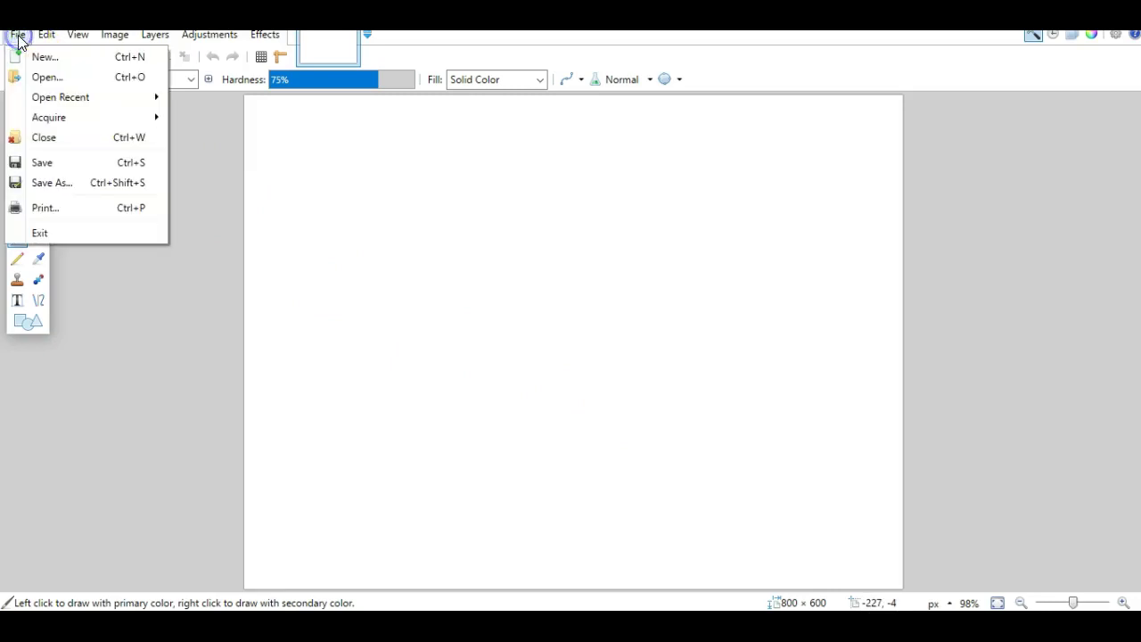
pyautogui.click(49, 78)
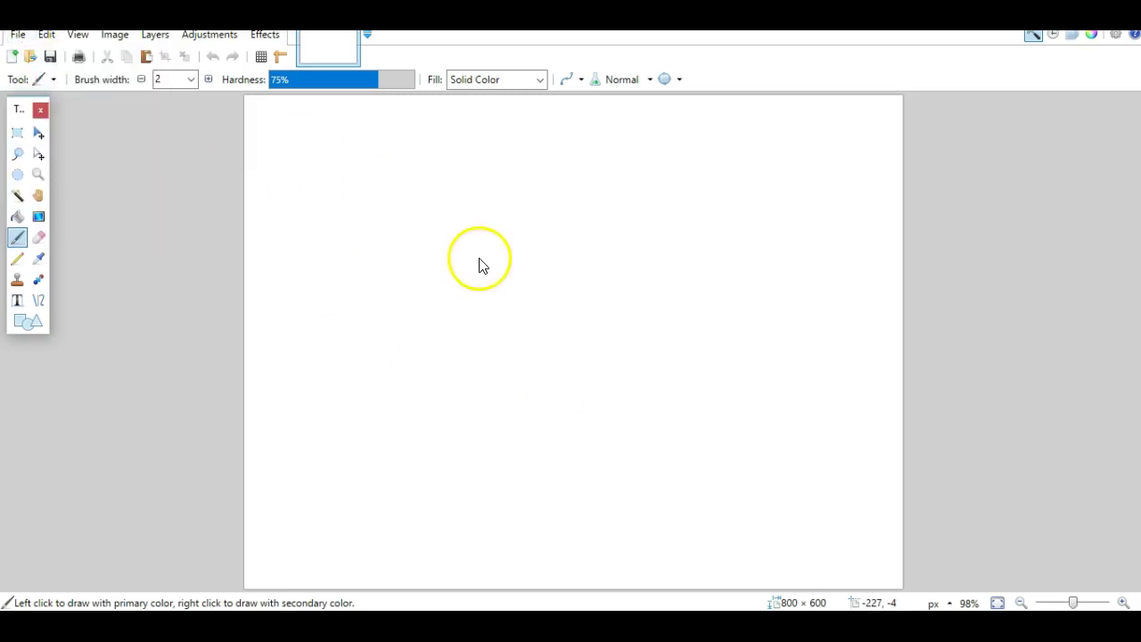
pyautogui.click(84, 95)
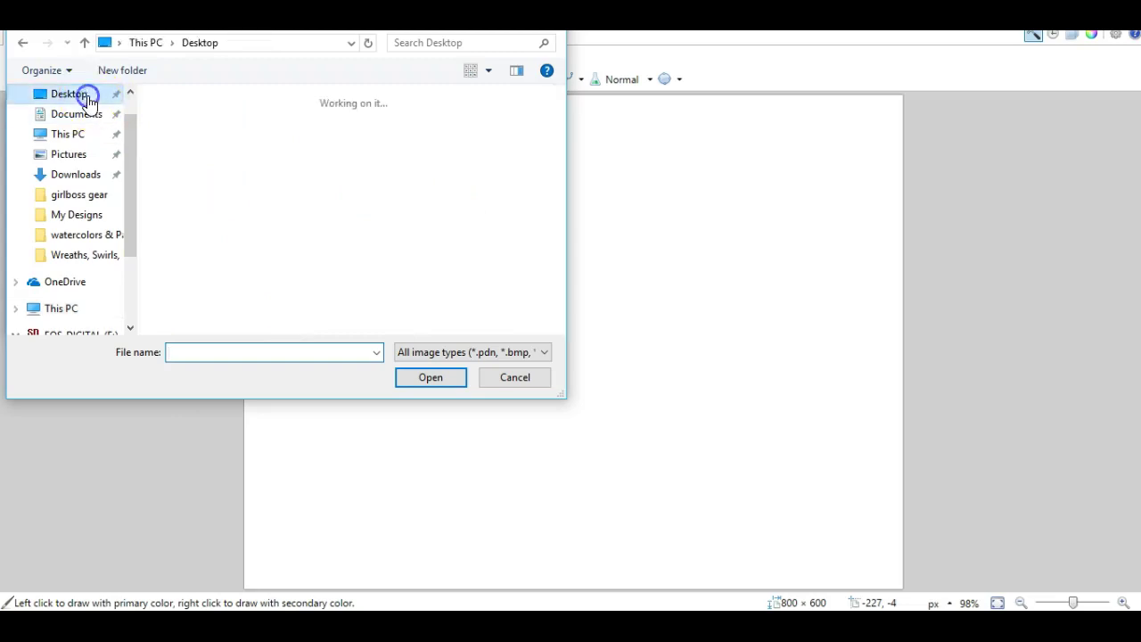
pyautogui.scroll(-2, 337, 175)
pyautogui.scroll(-2, 339, 176)
pyautogui.doubleClick(383, 171)
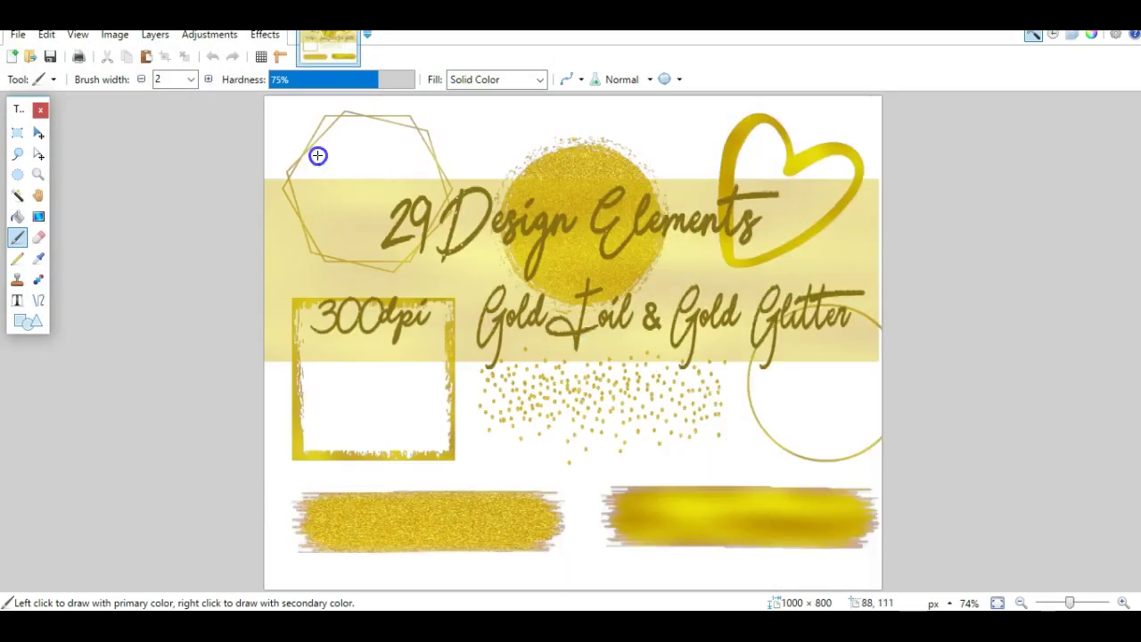
# Resize the image to 1500 pixels wide at 300 pixels per inch, unlocking aspect ratio.
pyautogui.click(122, 37)
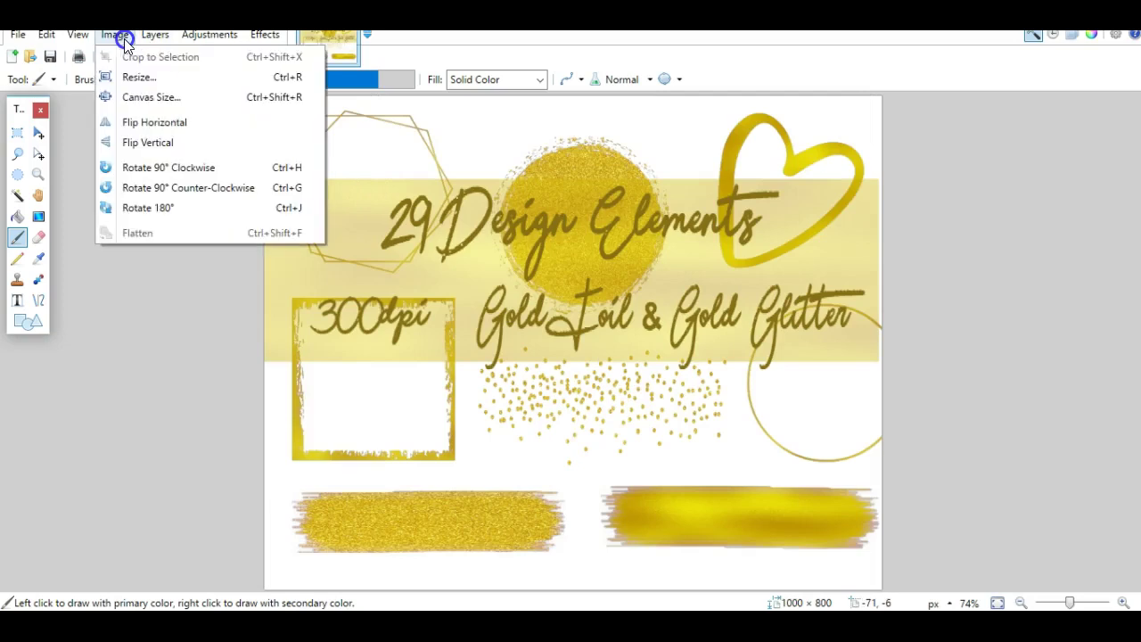
pyautogui.click(141, 78)
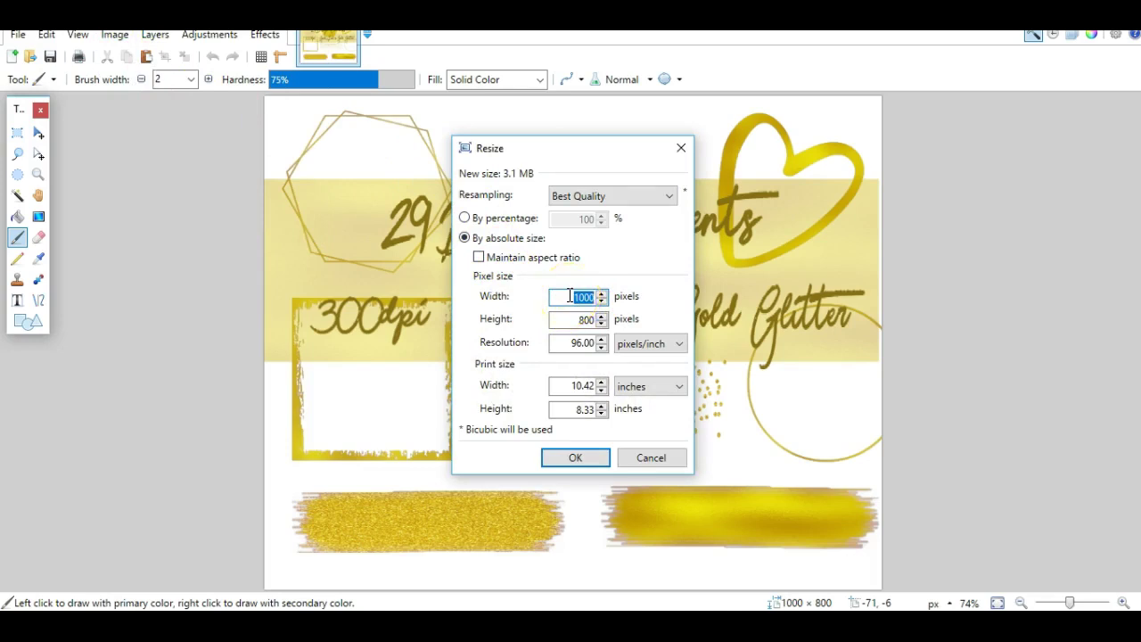
pyautogui.moveTo(569, 295); pyautogui.dragTo(607, 295)
pyautogui.write('1')
pyautogui.click(611, 301)
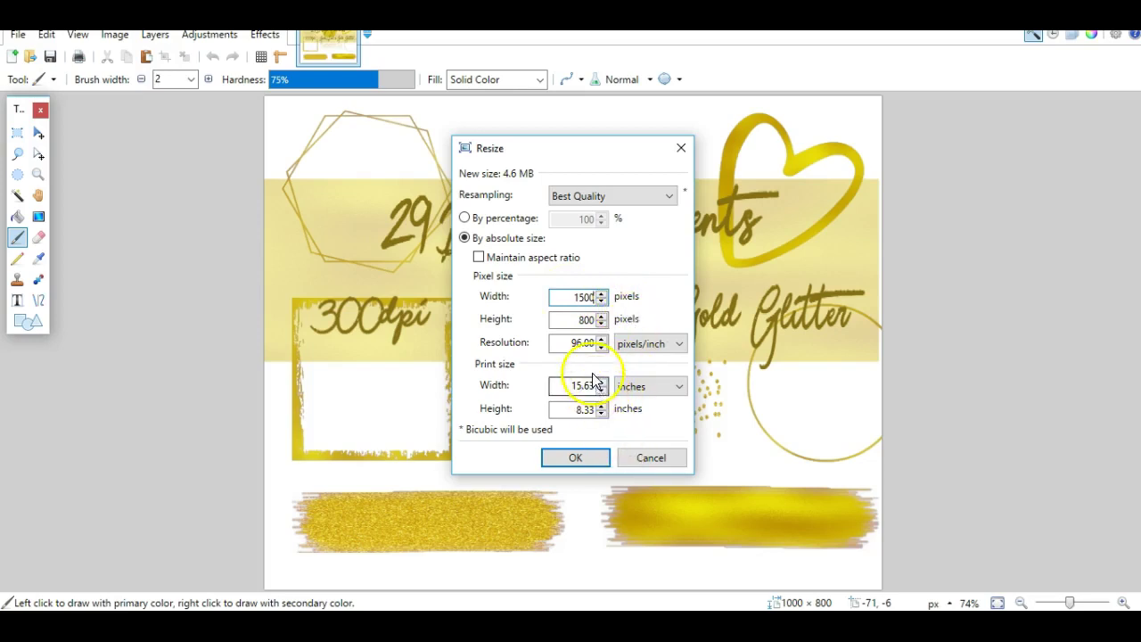
pyautogui.moveTo(555, 342); pyautogui.dragTo(604, 345)
pyautogui.write('300')
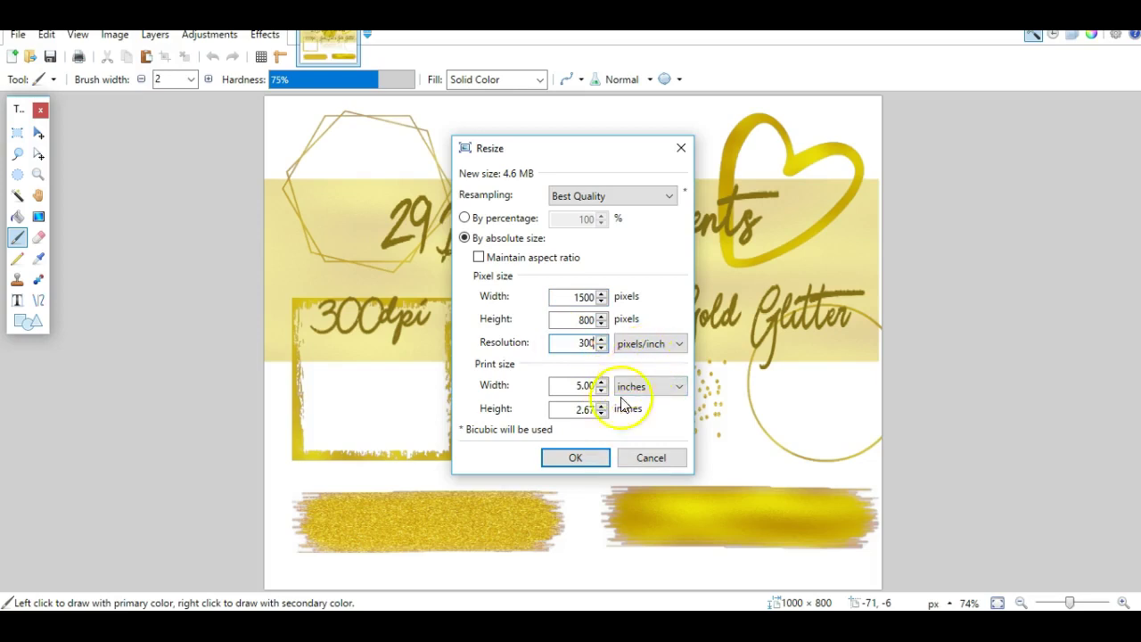
pyautogui.click(576, 457)
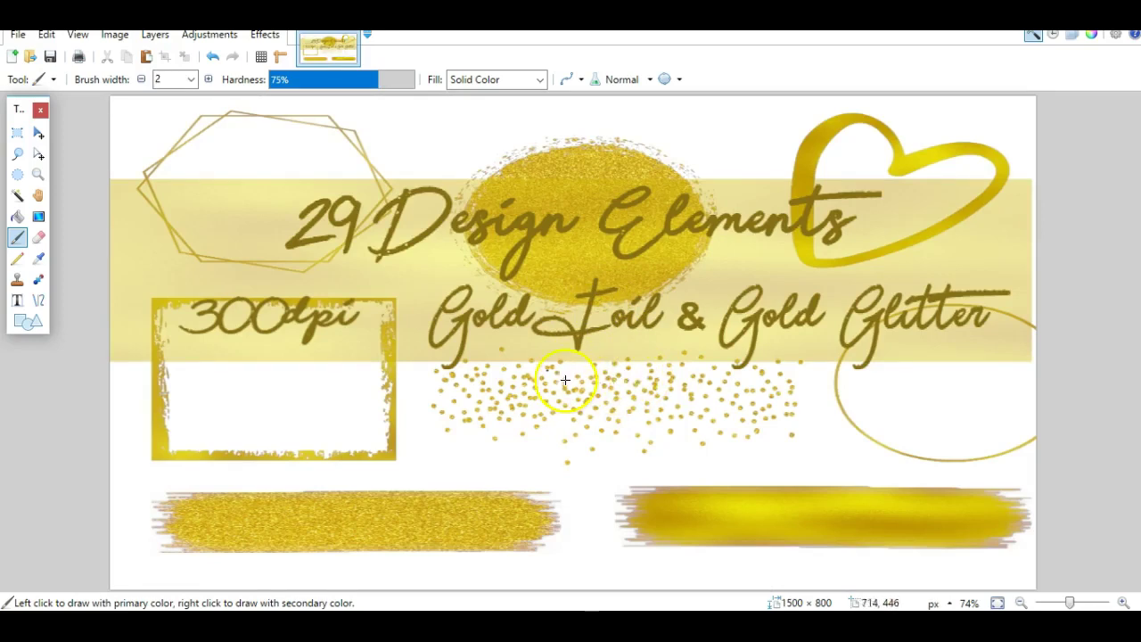
# Resize the image height to 1000 pixels.
pyautogui.click(114, 34)
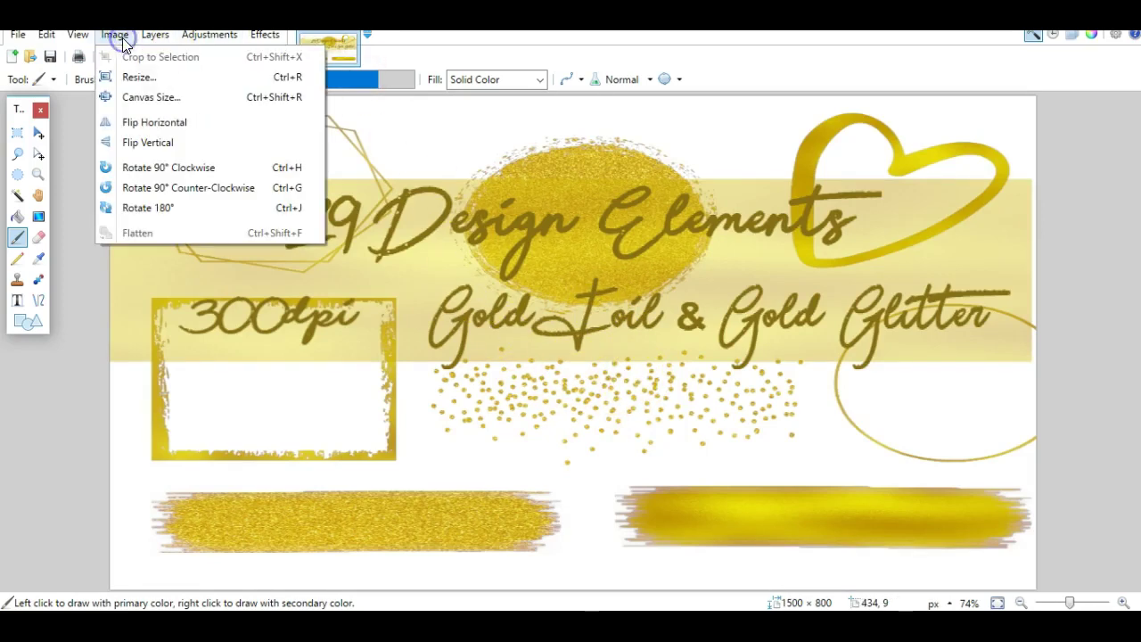
pyautogui.click(139, 77)
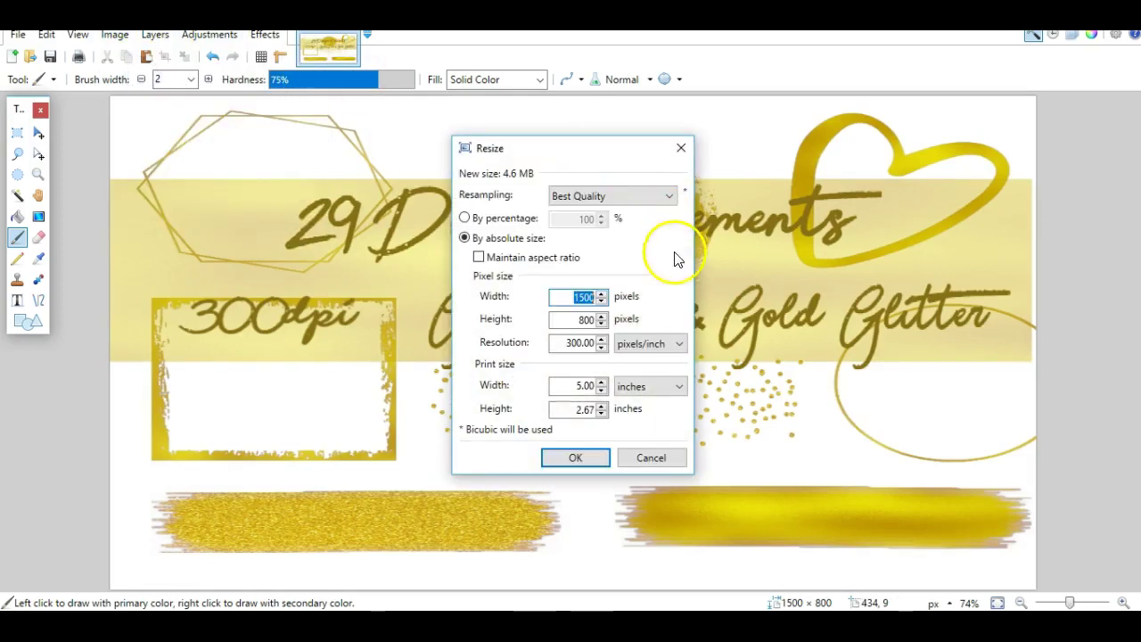
pyautogui.click(575, 319)
pyautogui.moveTo(574, 319); pyautogui.dragTo(608, 327)
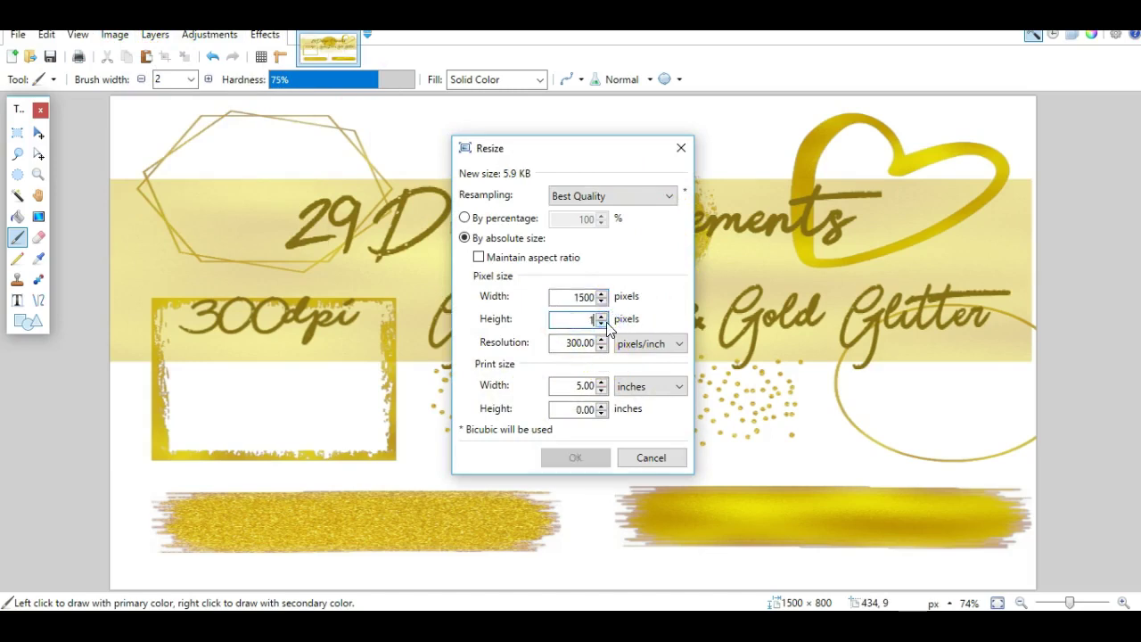
pyautogui.write('1000')
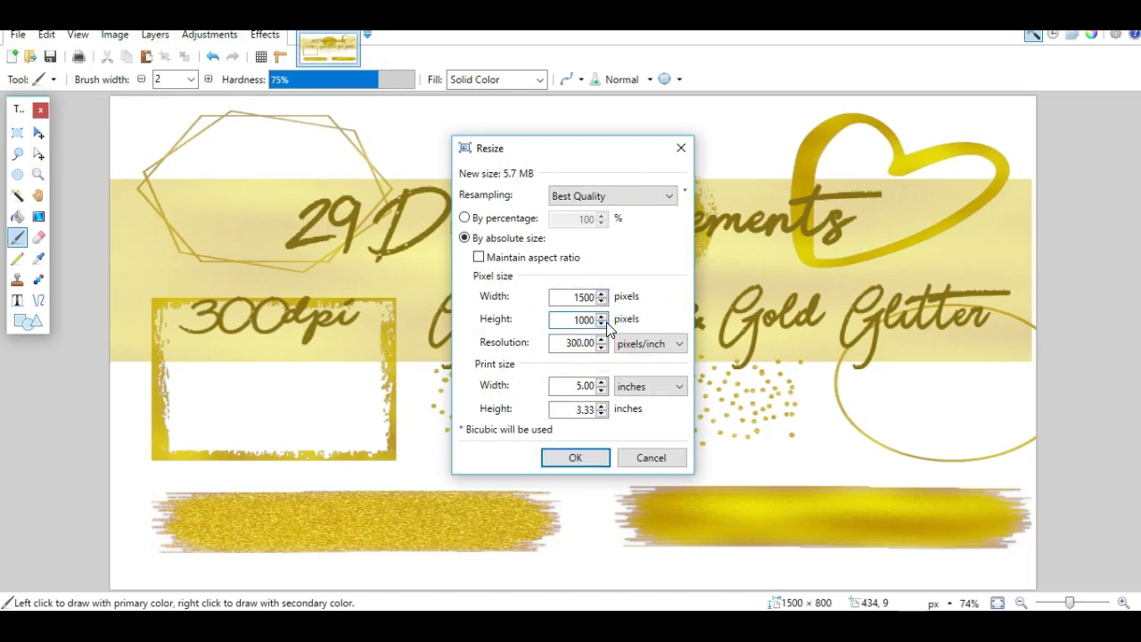
pyautogui.click(575, 458)
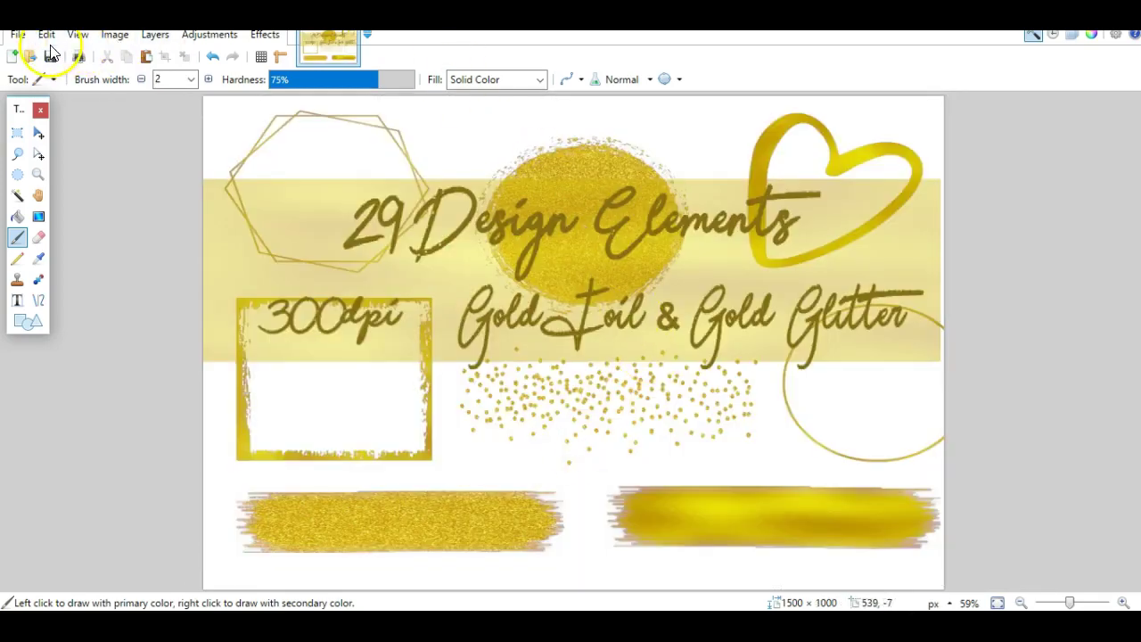
# Save the 1500 x 1000 image to the Desktop as decover.jpg at JPEG quality 100.
pyautogui.click(19, 36)
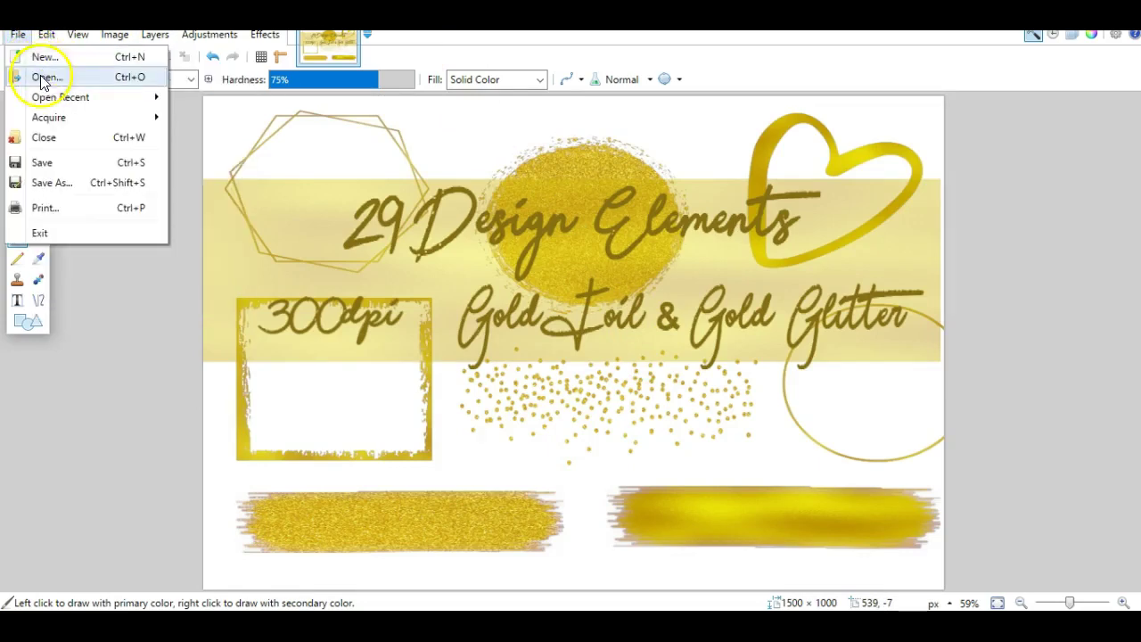
pyautogui.click(60, 183)
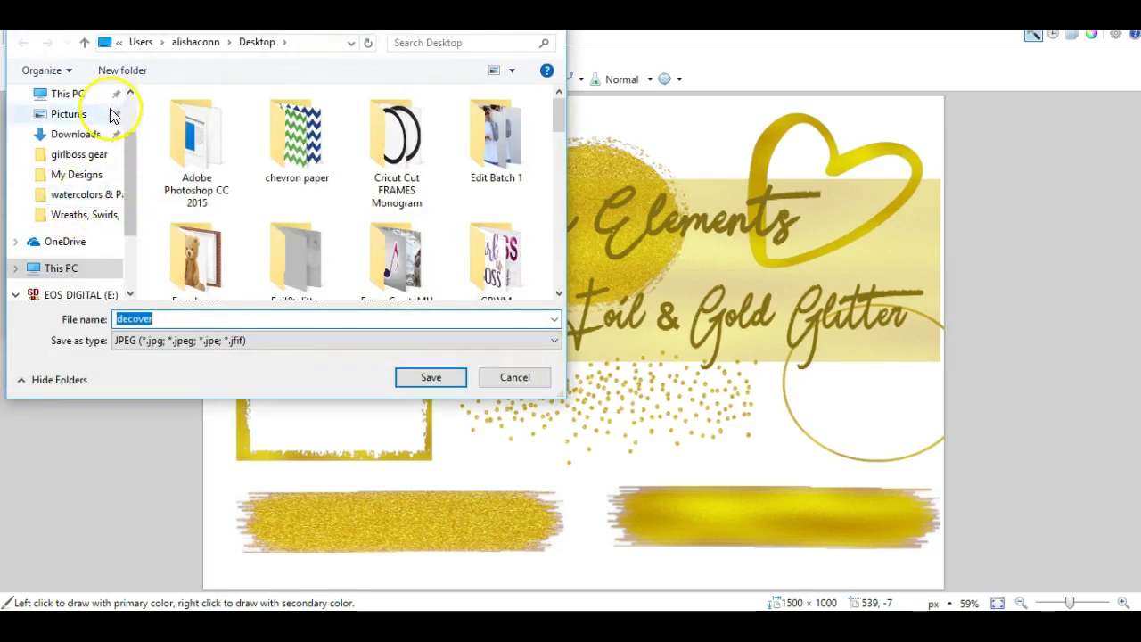
pyautogui.moveTo(133, 148); pyautogui.dragTo(139, 95)
pyautogui.click(77, 127)
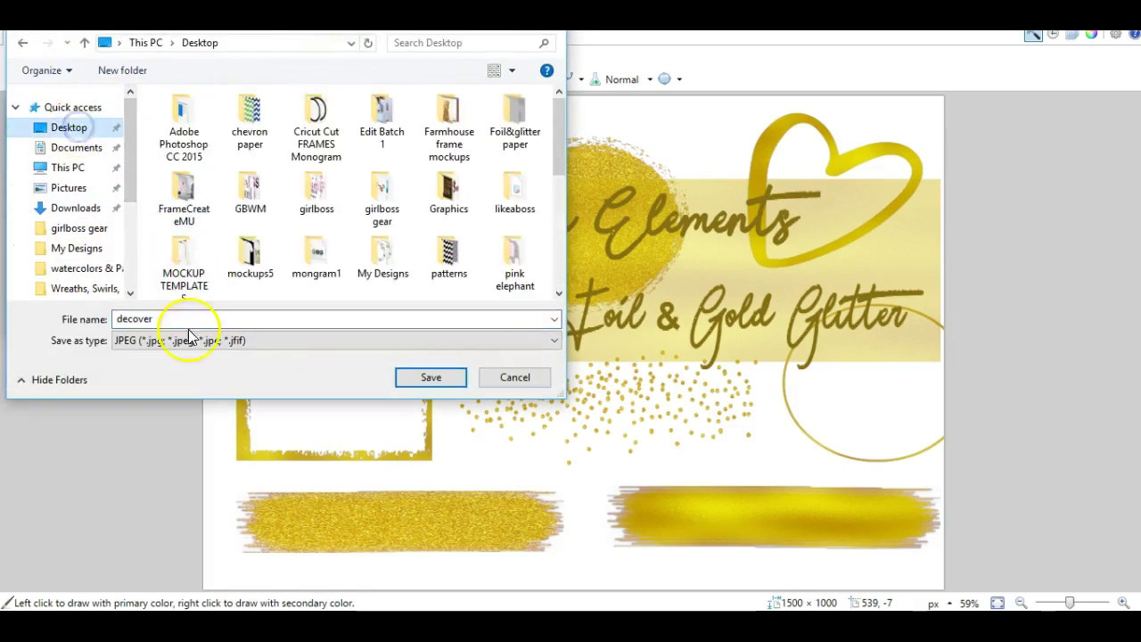
pyautogui.click(56, 320)
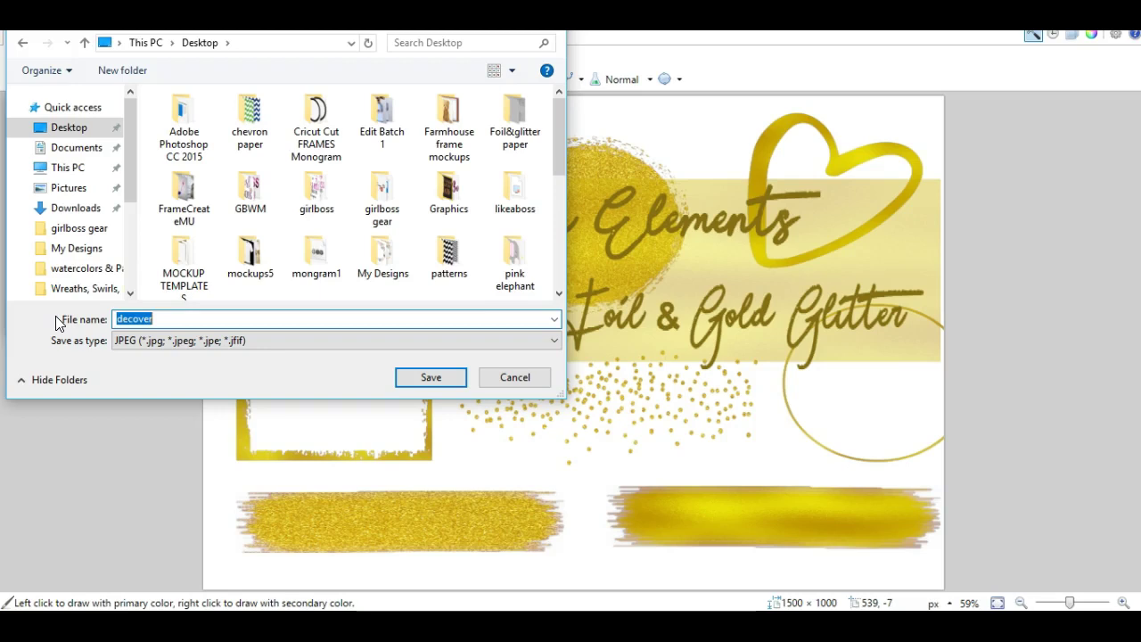
pyautogui.write('de')
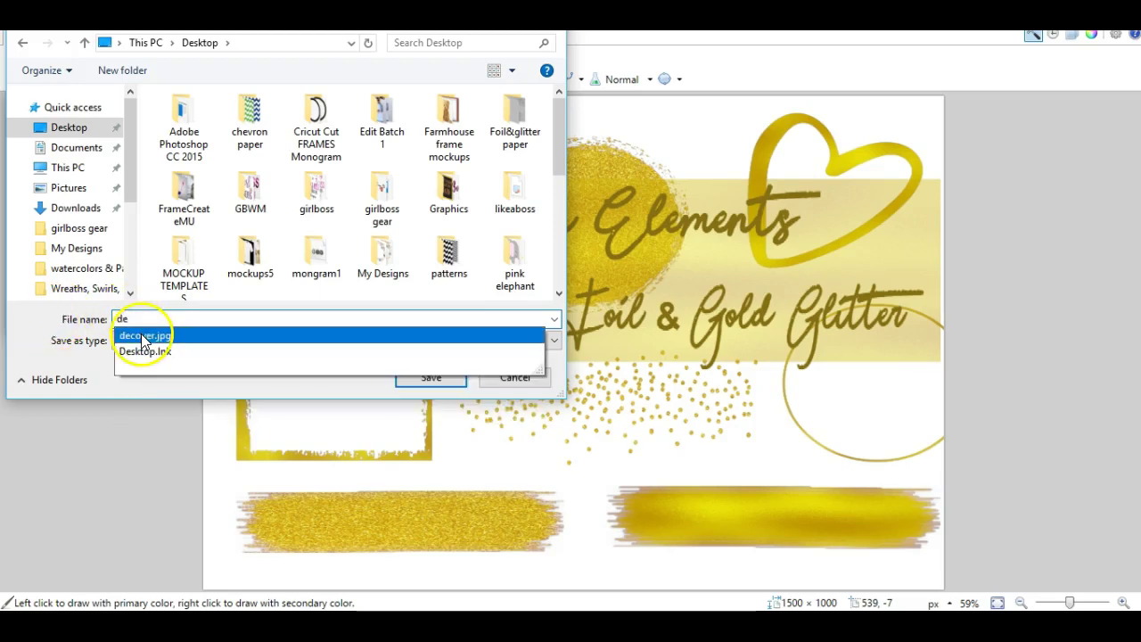
pyautogui.click(165, 334)
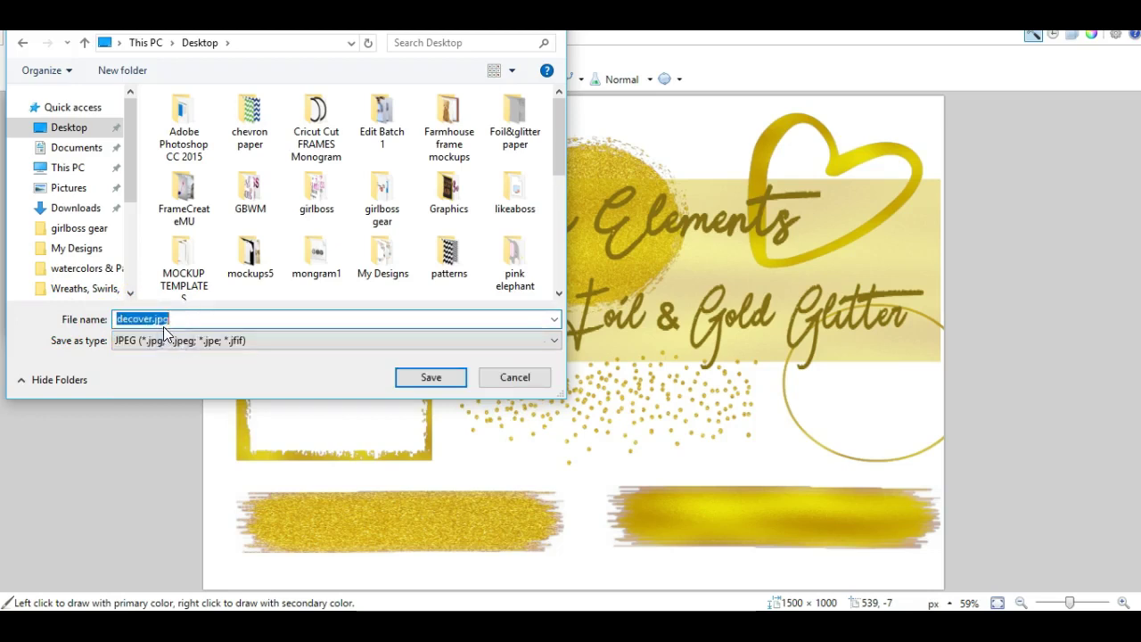
pyautogui.click(151, 318)
pyautogui.click(425, 378)
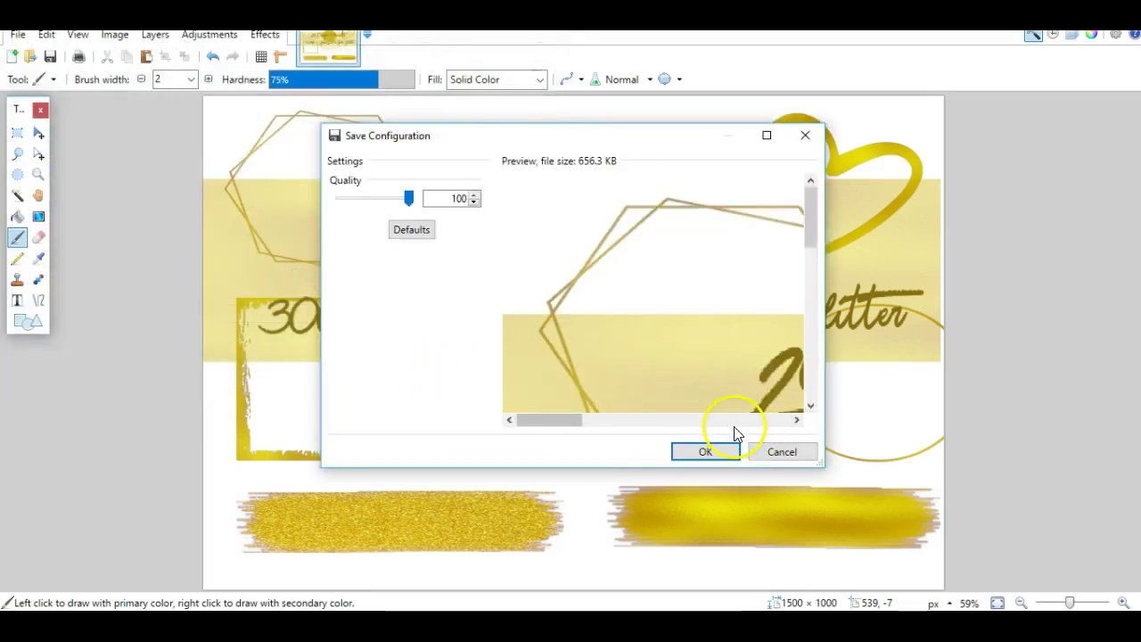
pyautogui.click(703, 451)
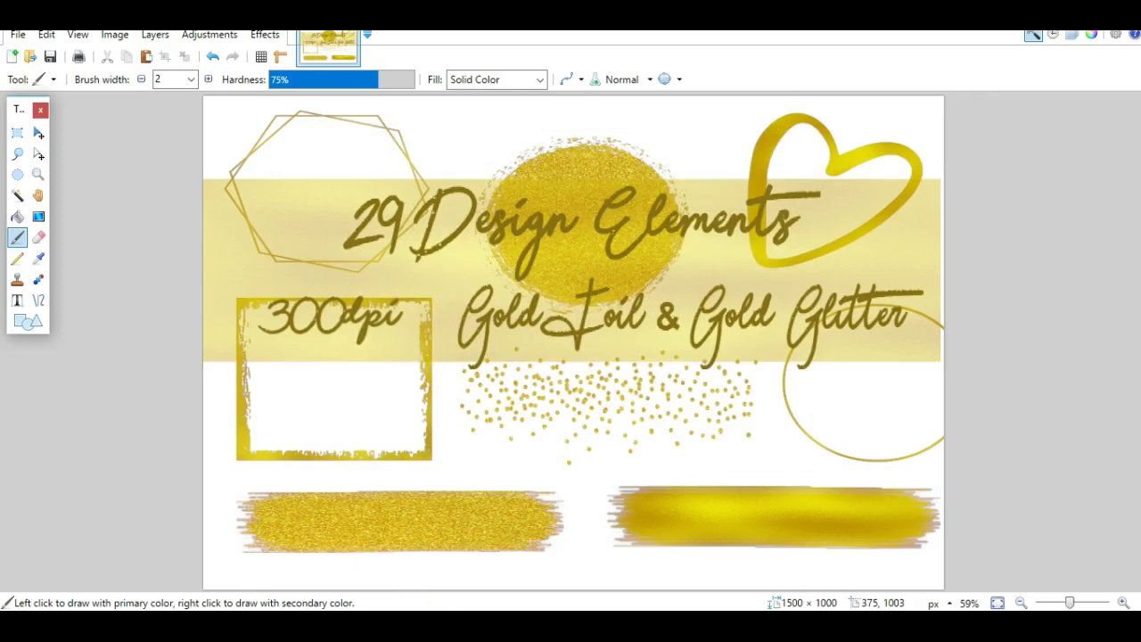
# Upload decover2 from the Desktop as the Etsy listing's primary photo.
pyautogui.moveTo(186, 624)
pyautogui.click(186, 552)
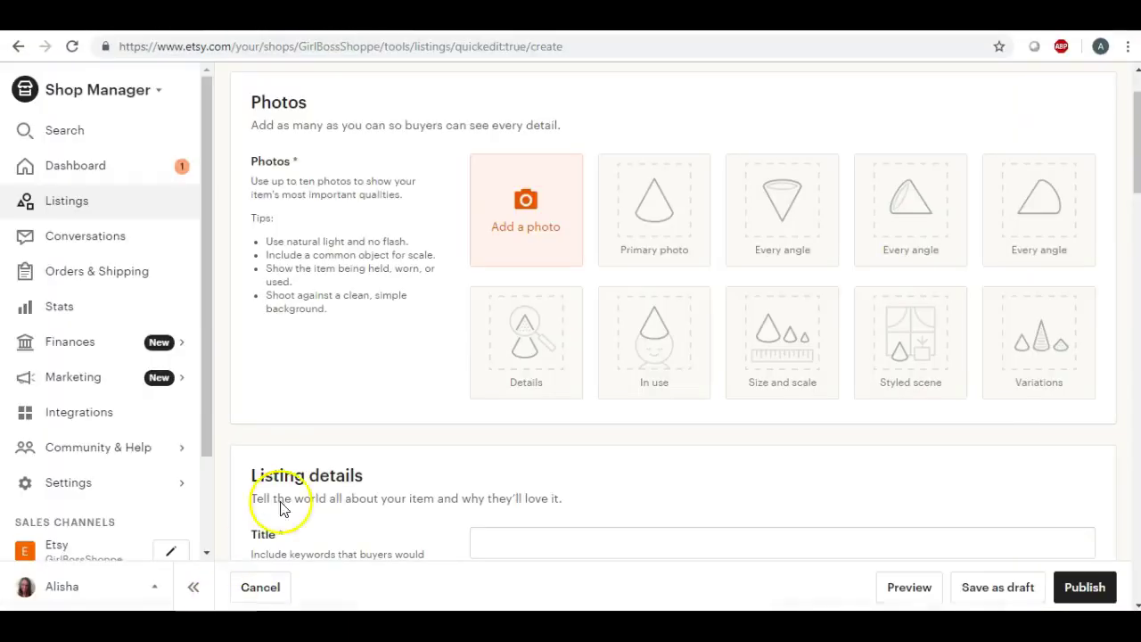
pyautogui.click(527, 196)
pyautogui.click(400, 197)
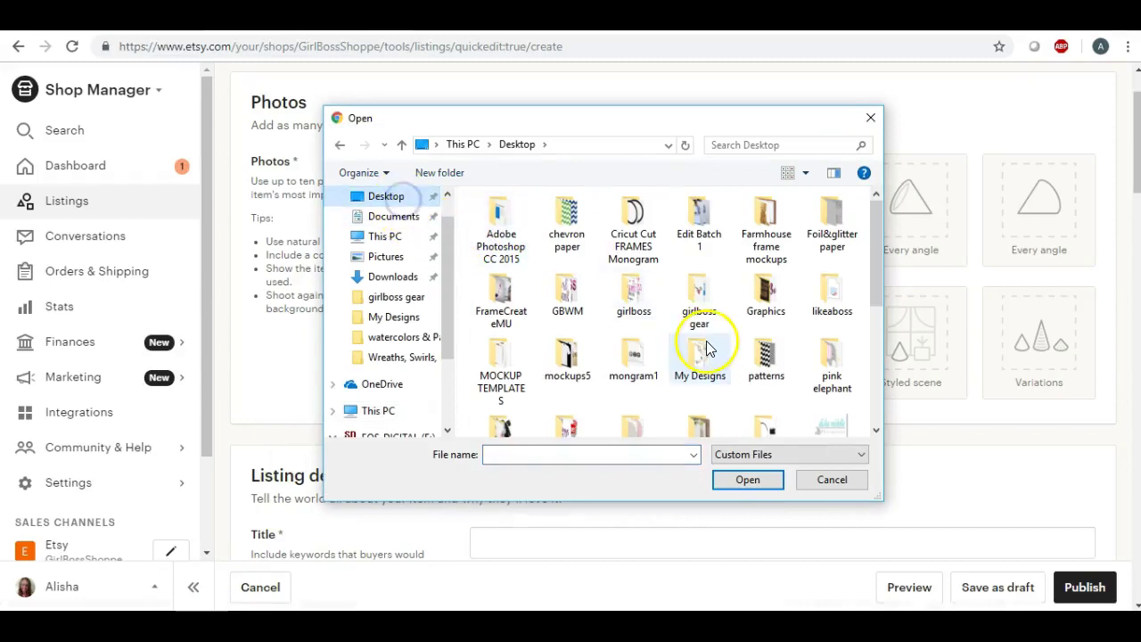
pyautogui.scroll(-2, 704, 345)
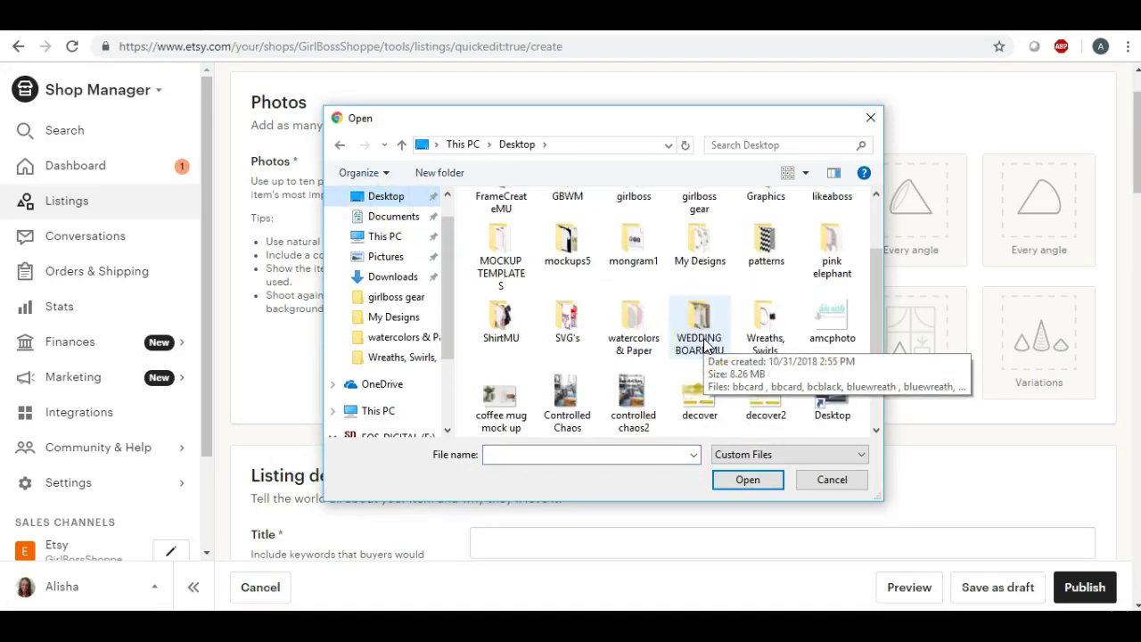
pyautogui.scroll(-2, 704, 345)
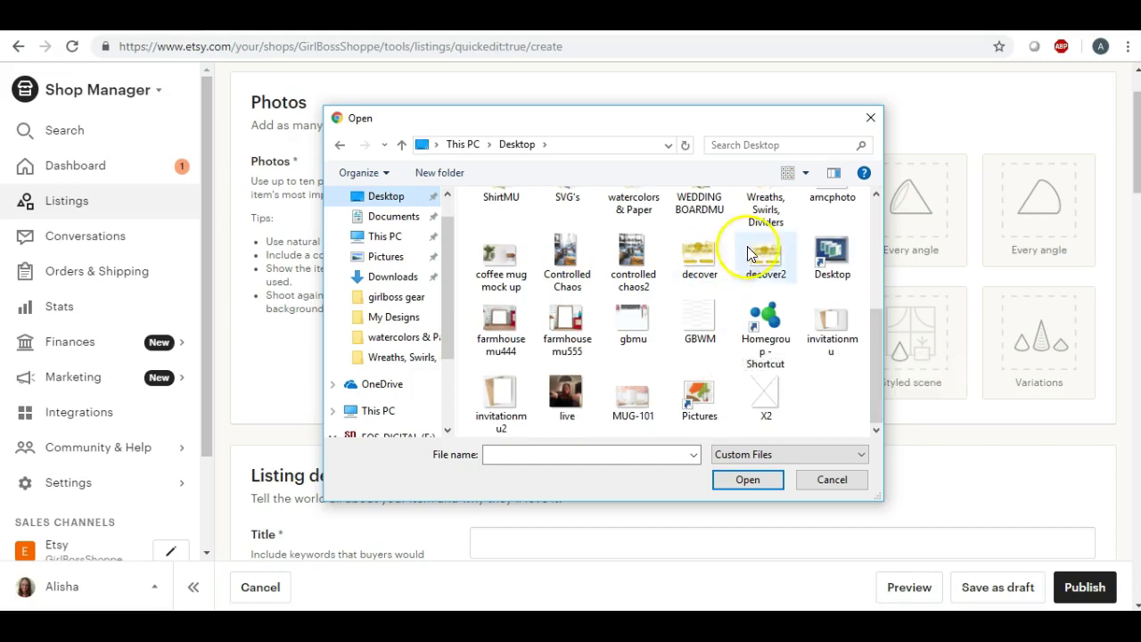
pyautogui.doubleClick(775, 253)
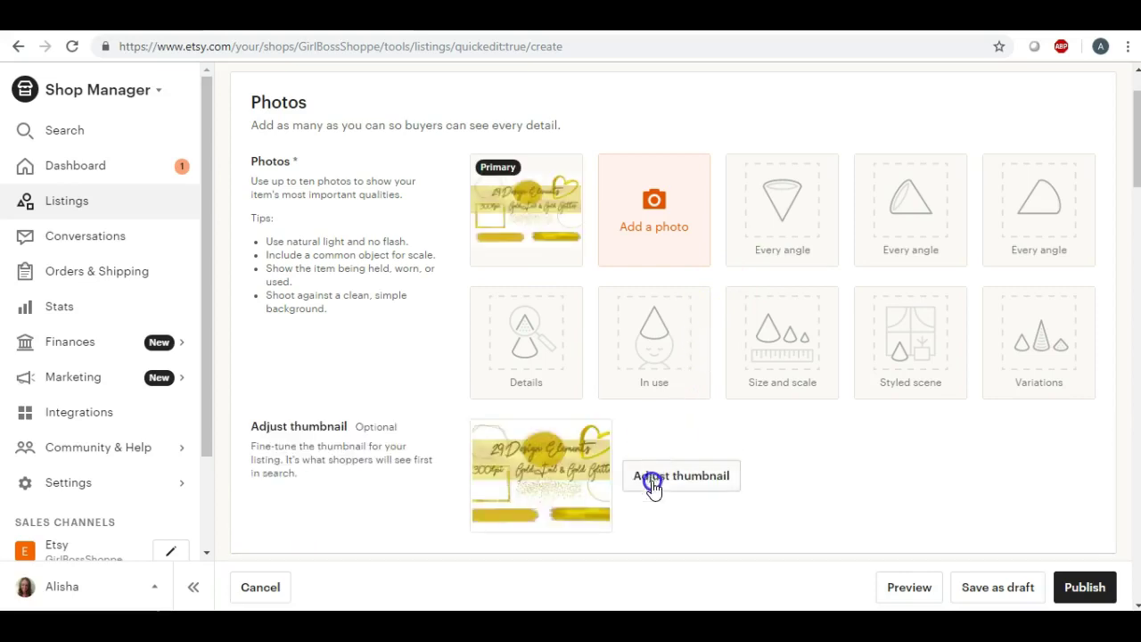
pyautogui.moveTo(576, 169)
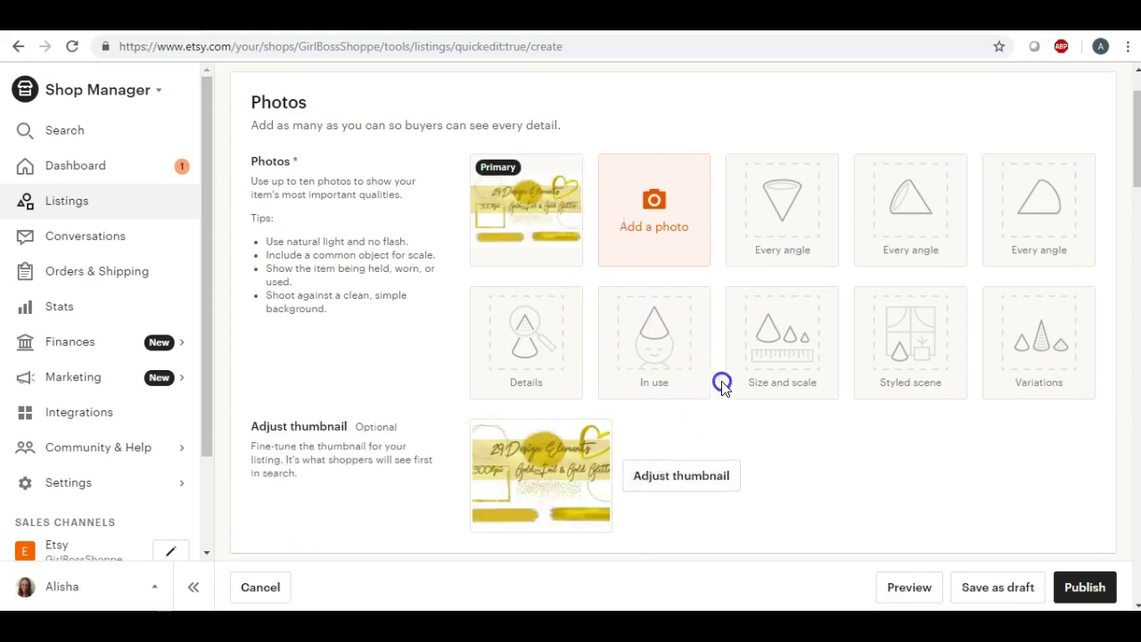
pyautogui.scroll(-2, 730, 385)
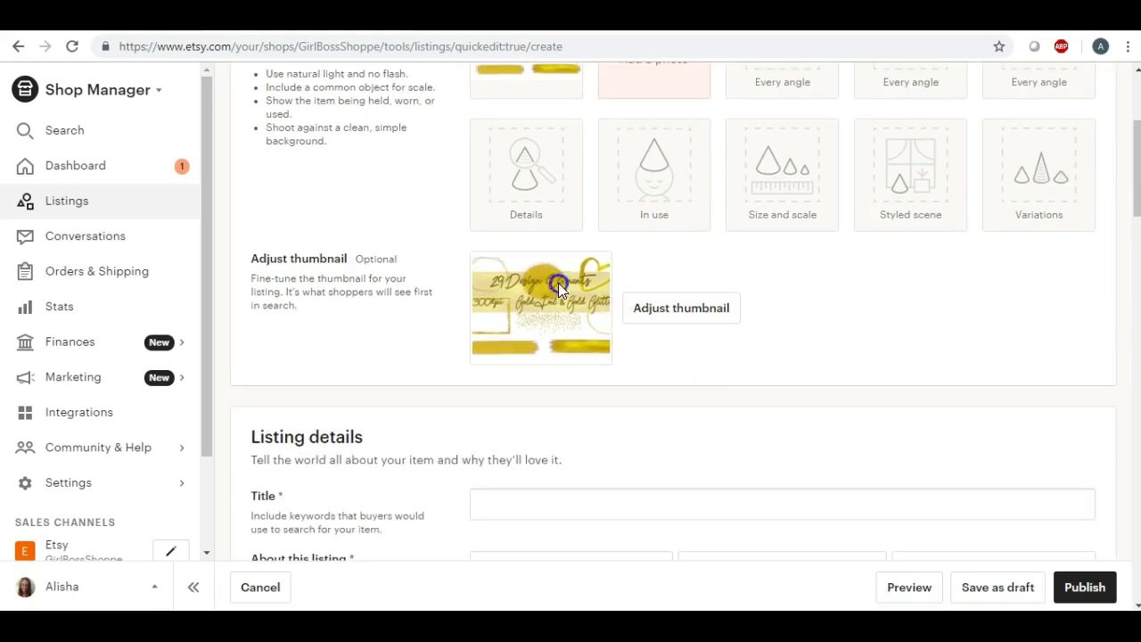
pyautogui.scroll(2, 603, 312)
pyautogui.moveTo(537, 212)
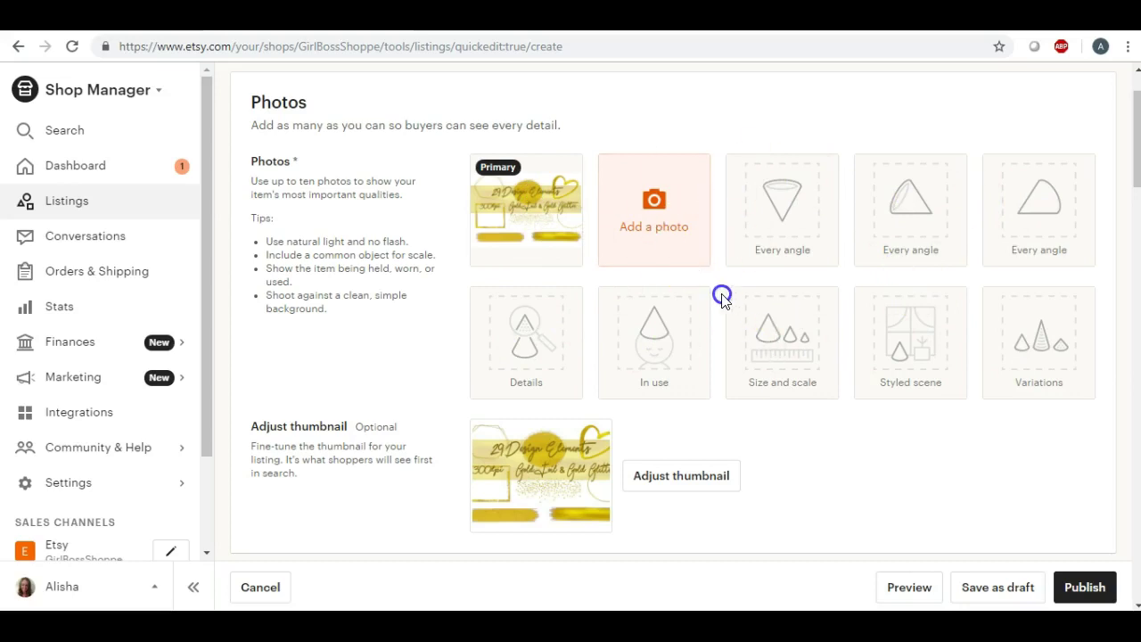
# Add decover2 again as a second listing photo.
pyautogui.click(661, 201)
pyautogui.scroll(-5, 710, 303)
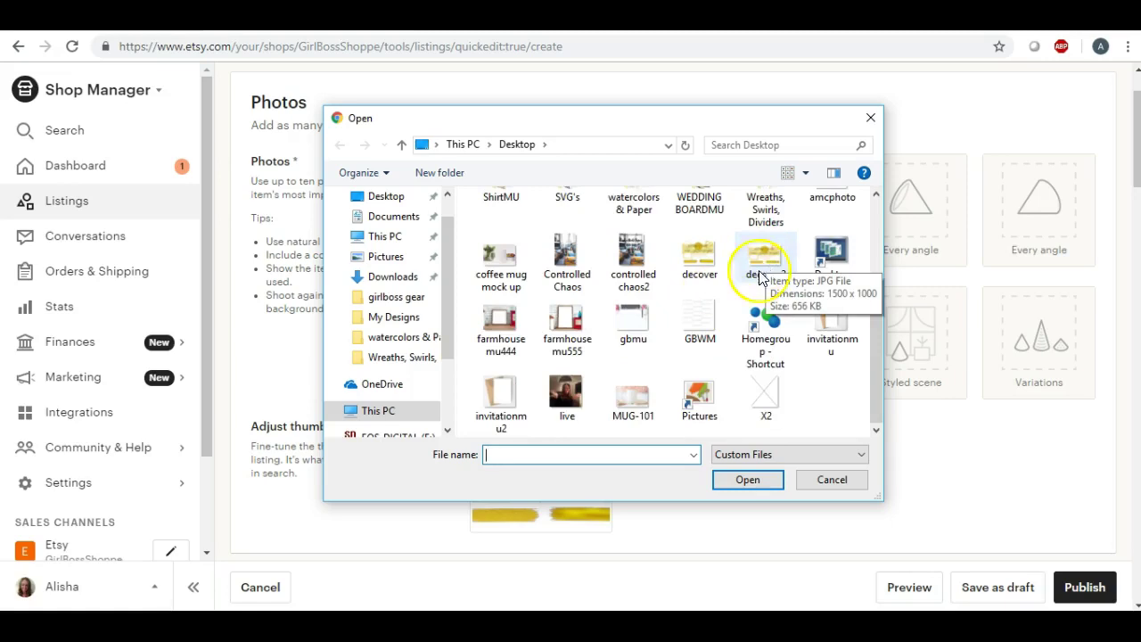
pyautogui.scroll(1, 748, 290)
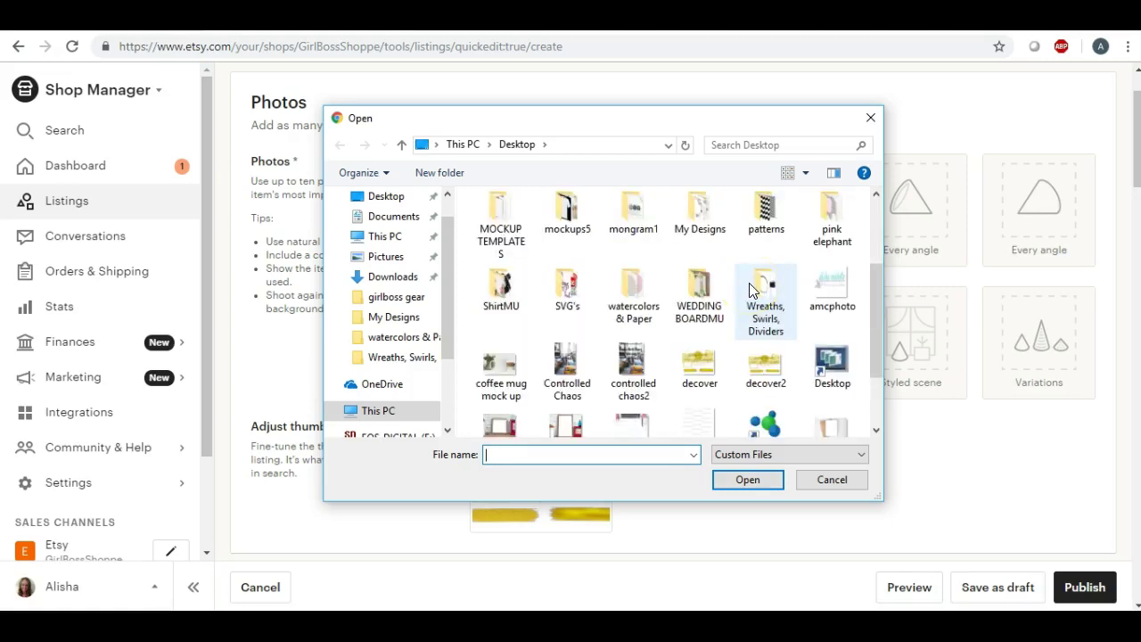
pyautogui.scroll(-2, 749, 290)
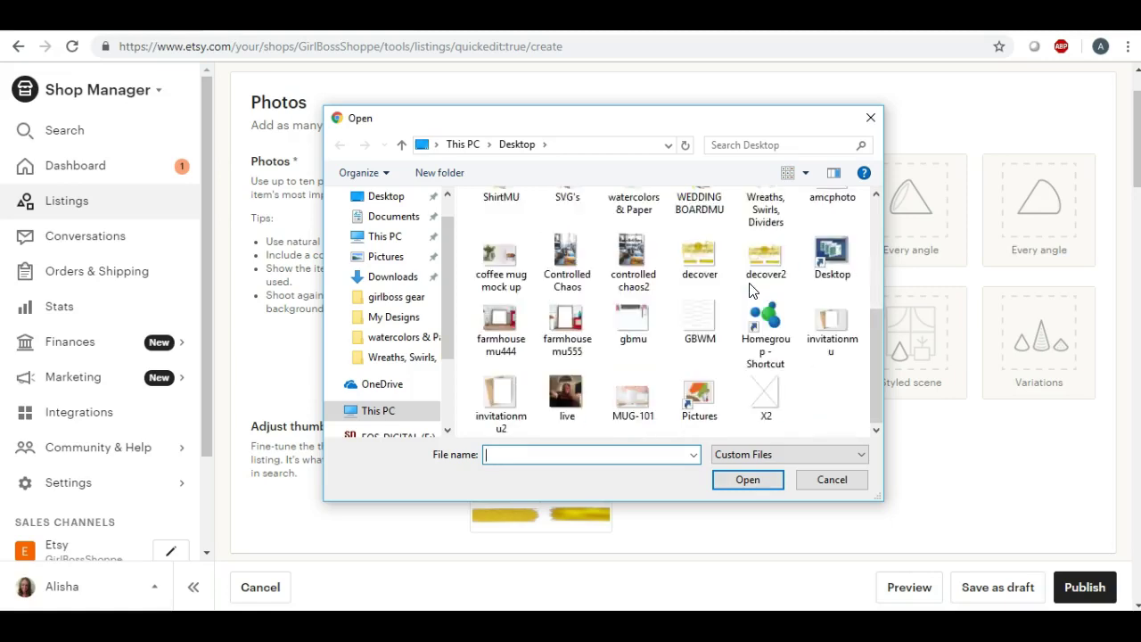
pyautogui.scroll(2, 748, 289)
pyautogui.scroll(-2, 749, 290)
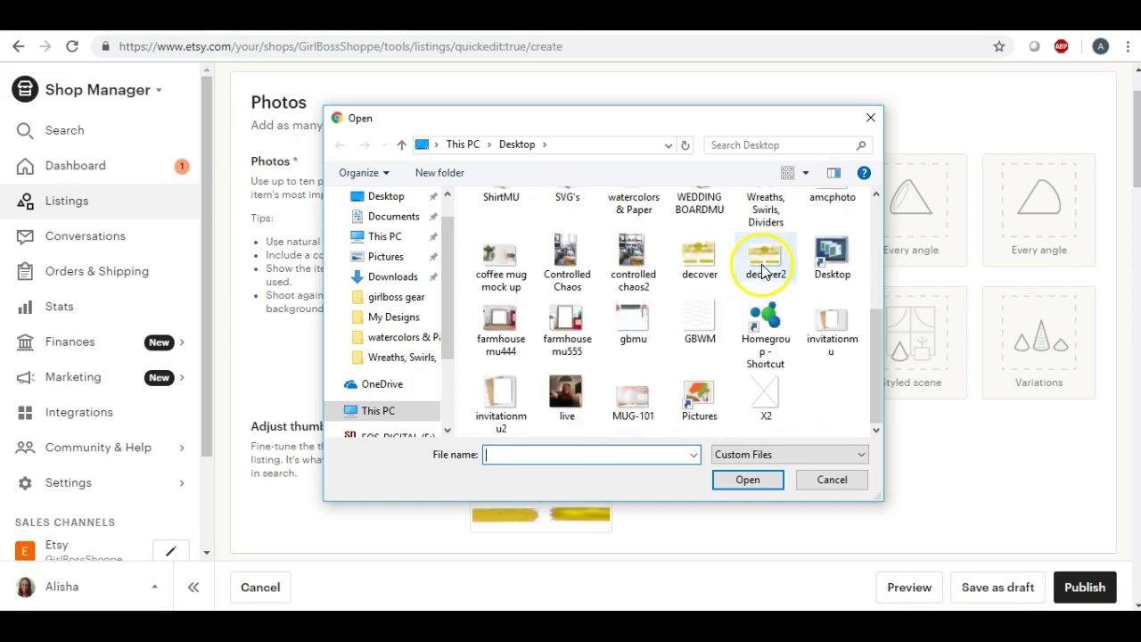
pyautogui.click(764, 261)
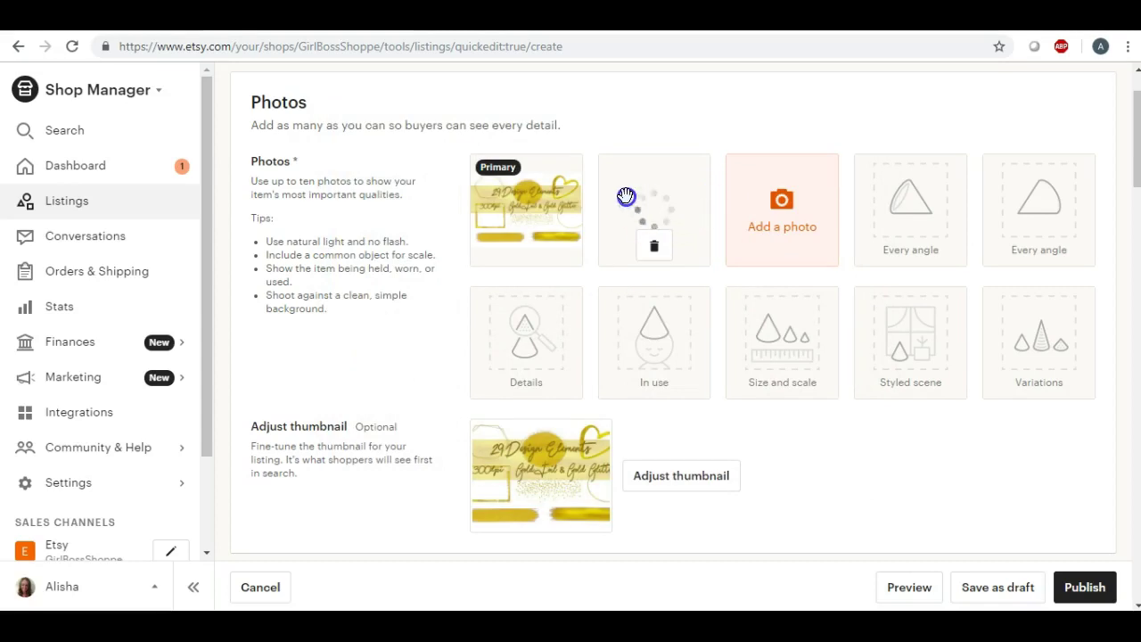
pyautogui.moveTo(675, 227)
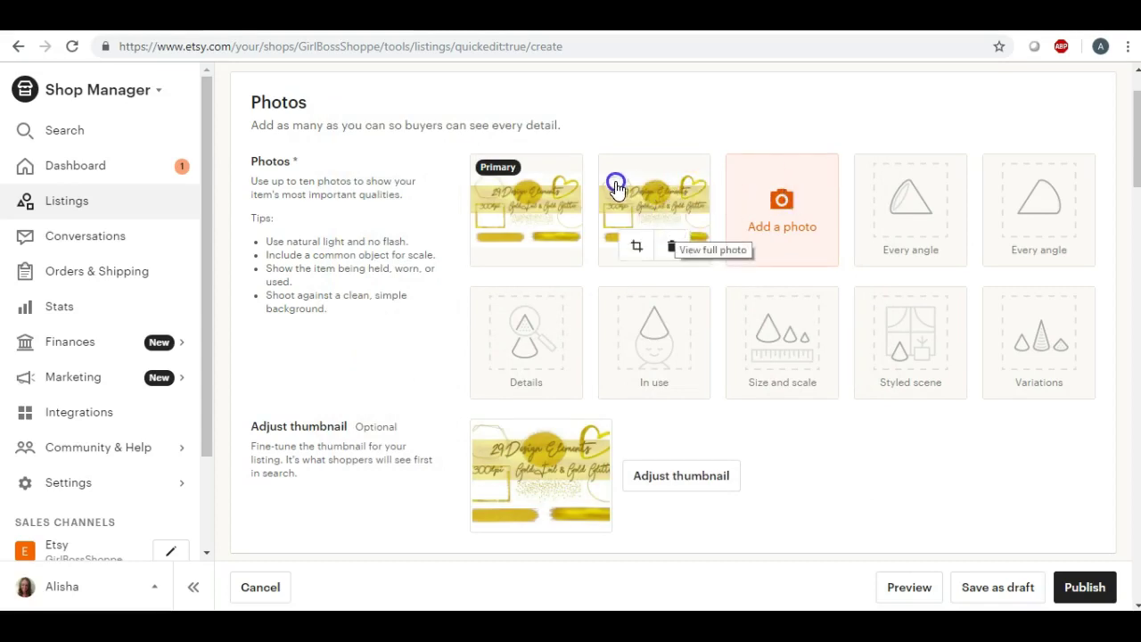
# Delete the duplicate second photo and browse into the Desktop's Wreaths, Swirls, Dividers folder.
pyautogui.click(674, 247)
pyautogui.click(675, 250)
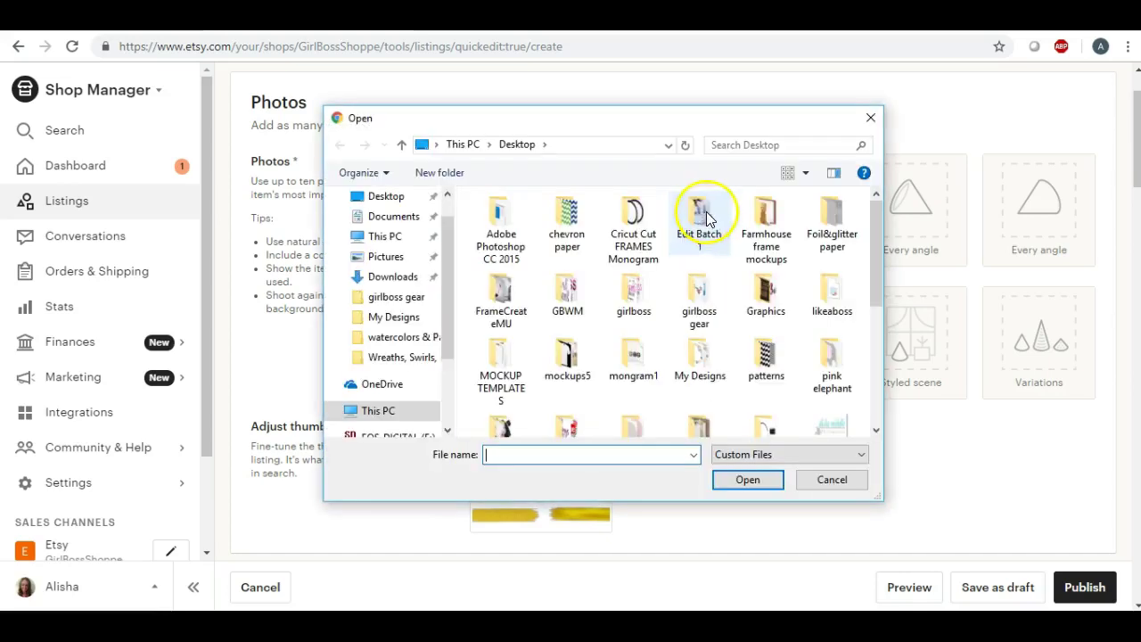
pyautogui.click(392, 195)
pyautogui.scroll(-2, 728, 252)
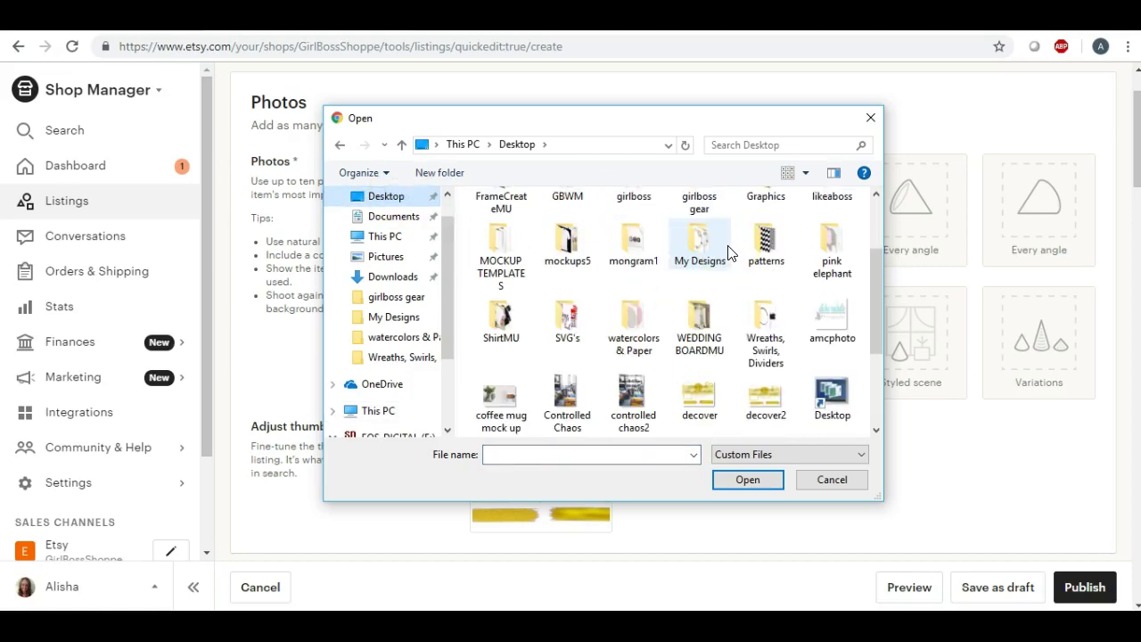
pyautogui.click(765, 323)
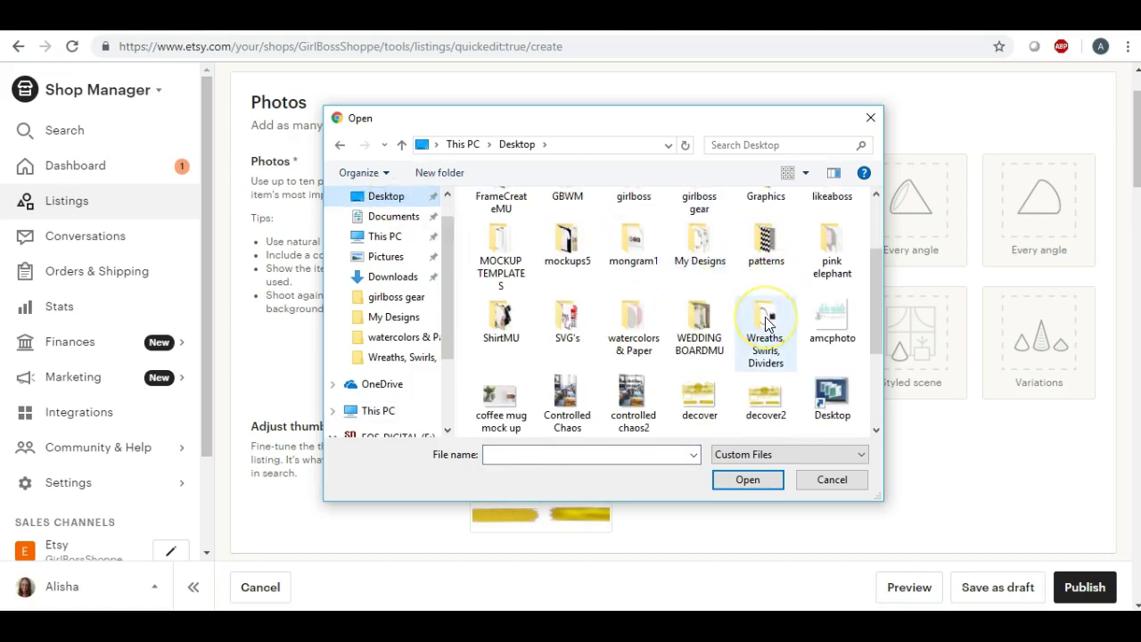
pyautogui.doubleClick(765, 322)
# Upload the reacyangle rectangle image as the second listing photo.
pyautogui.click(698, 267)
pyautogui.scroll(-2, 700, 272)
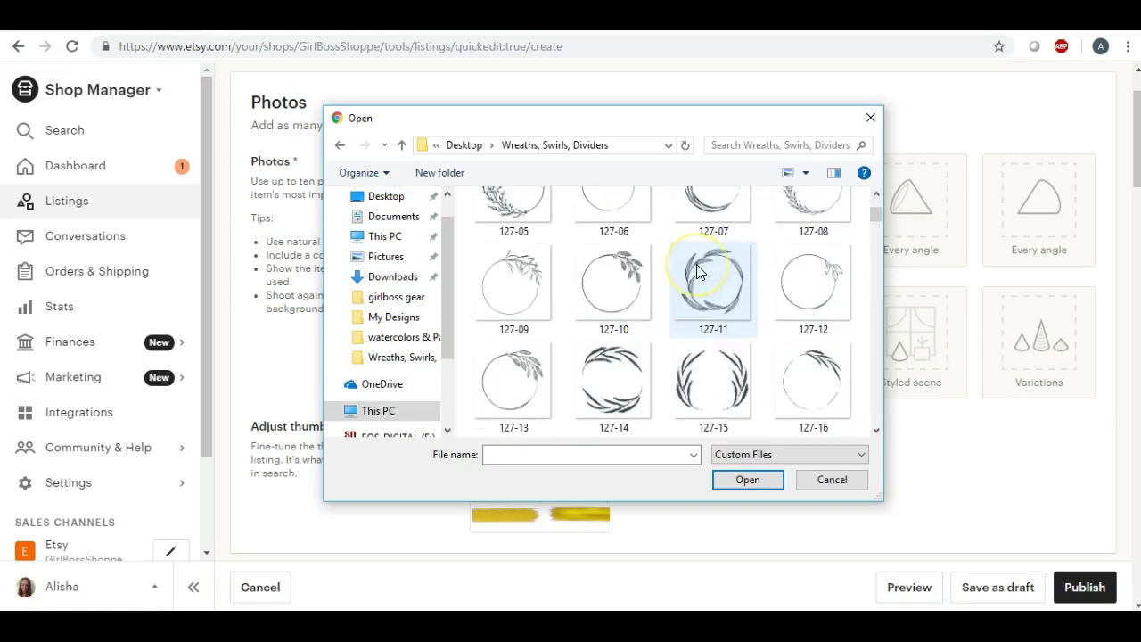
pyautogui.scroll(-10, 698, 272)
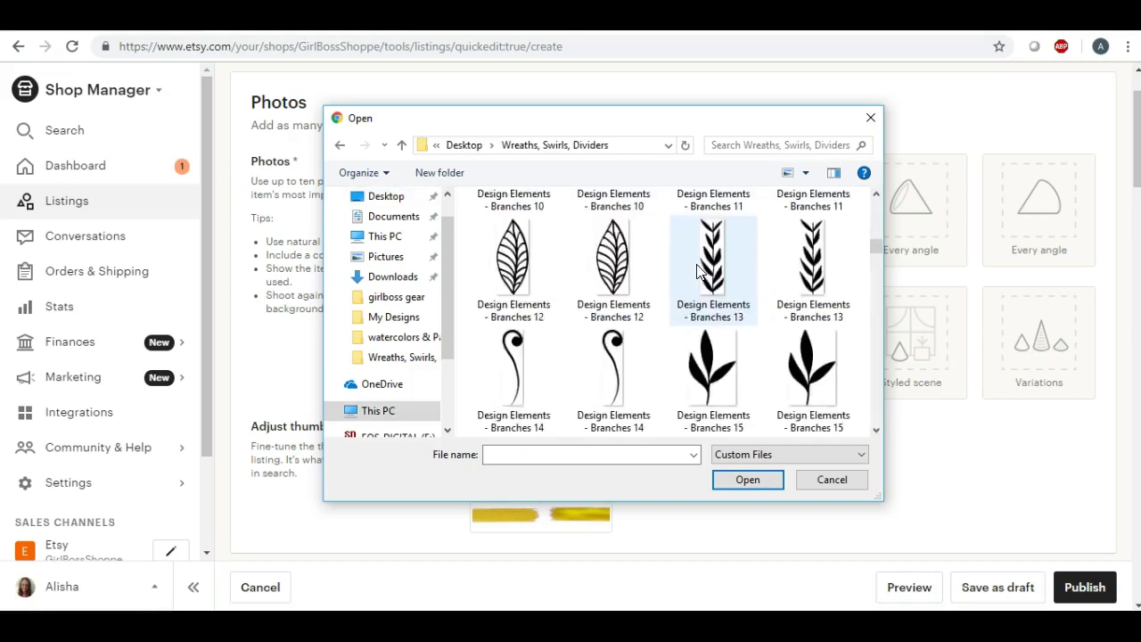
pyautogui.scroll(-10, 698, 267)
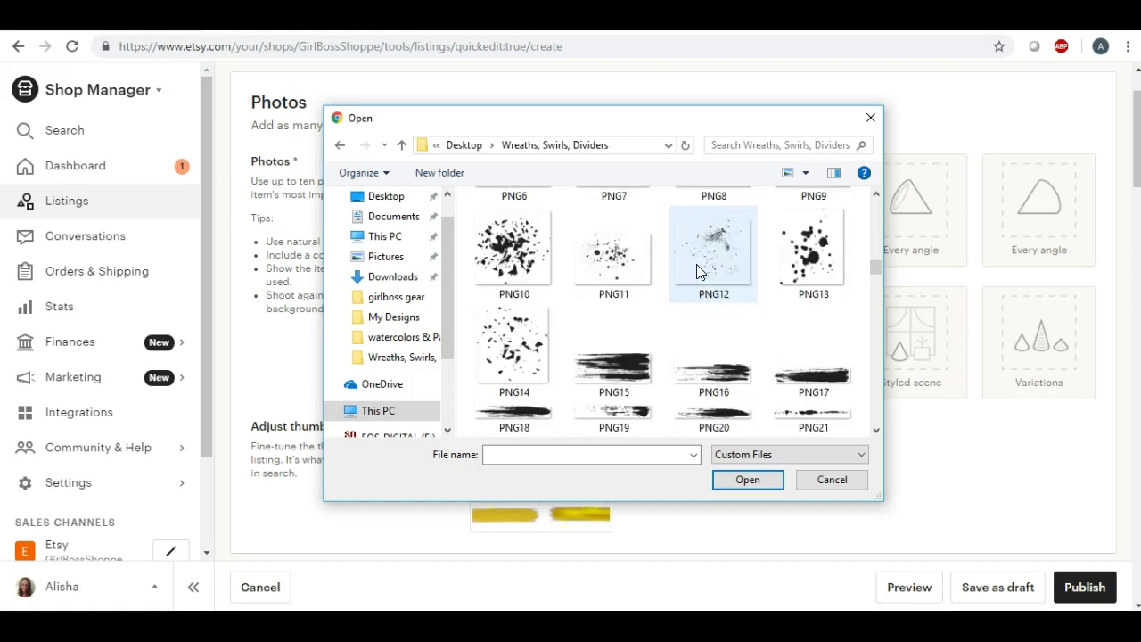
pyautogui.scroll(-10, 696, 264)
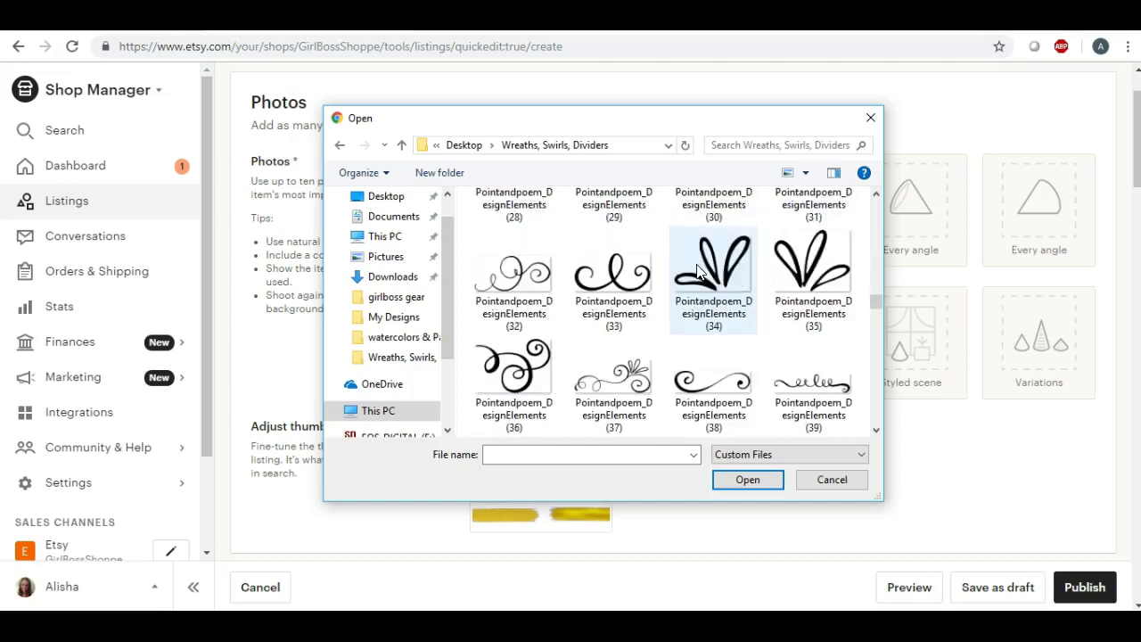
pyautogui.scroll(-10, 698, 272)
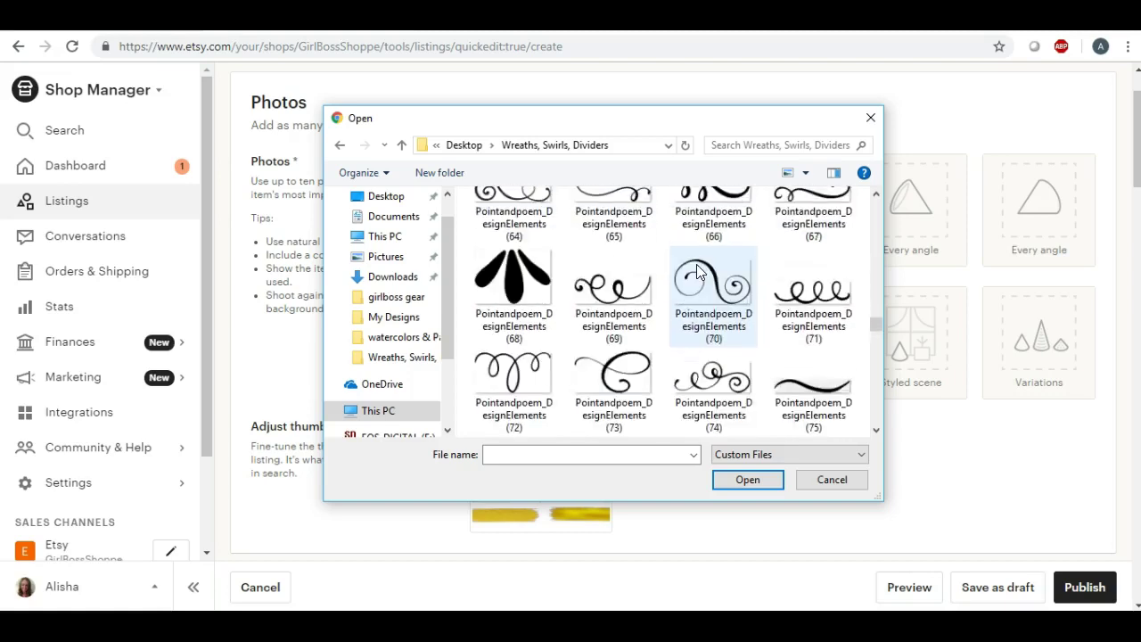
pyautogui.scroll(-10, 698, 272)
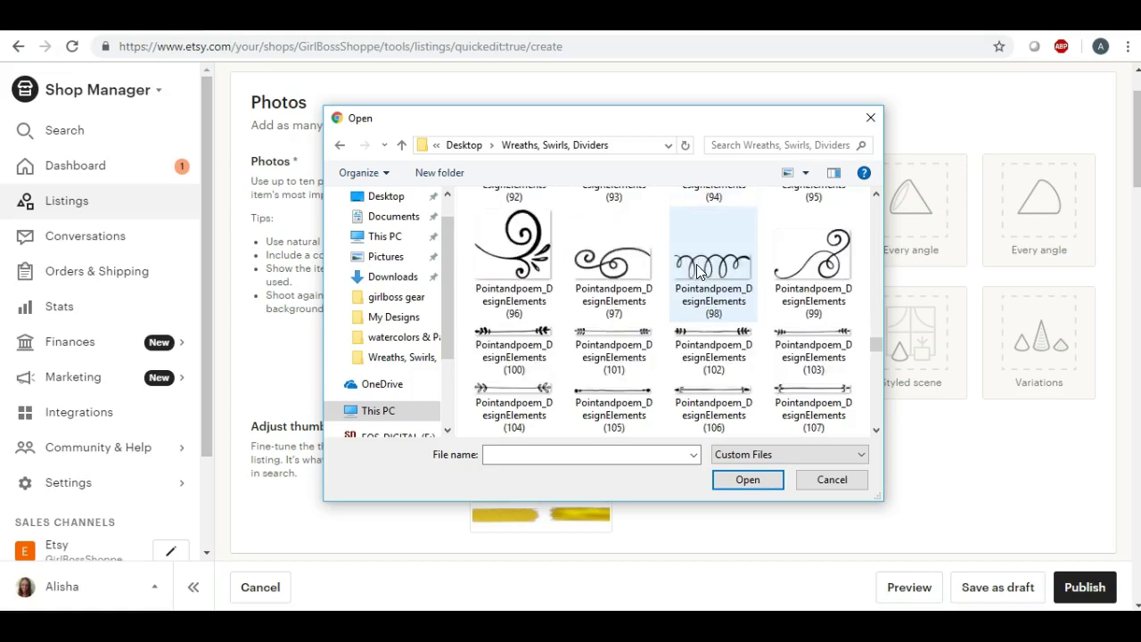
pyautogui.scroll(-15, 696, 270)
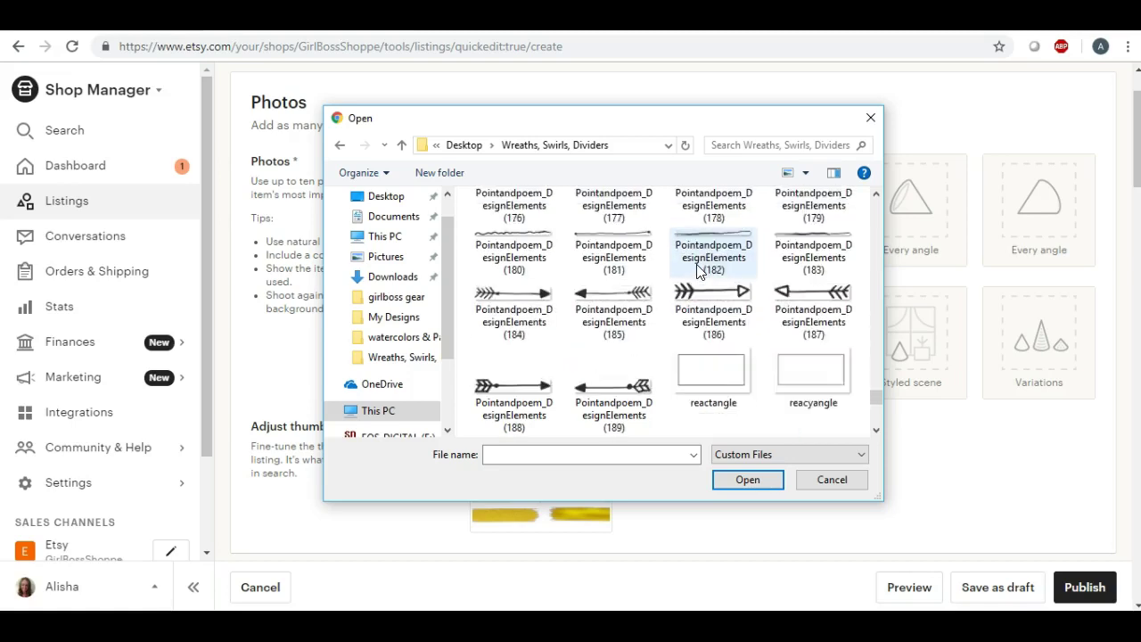
pyautogui.scroll(-4, 698, 272)
pyautogui.scroll(3, 698, 272)
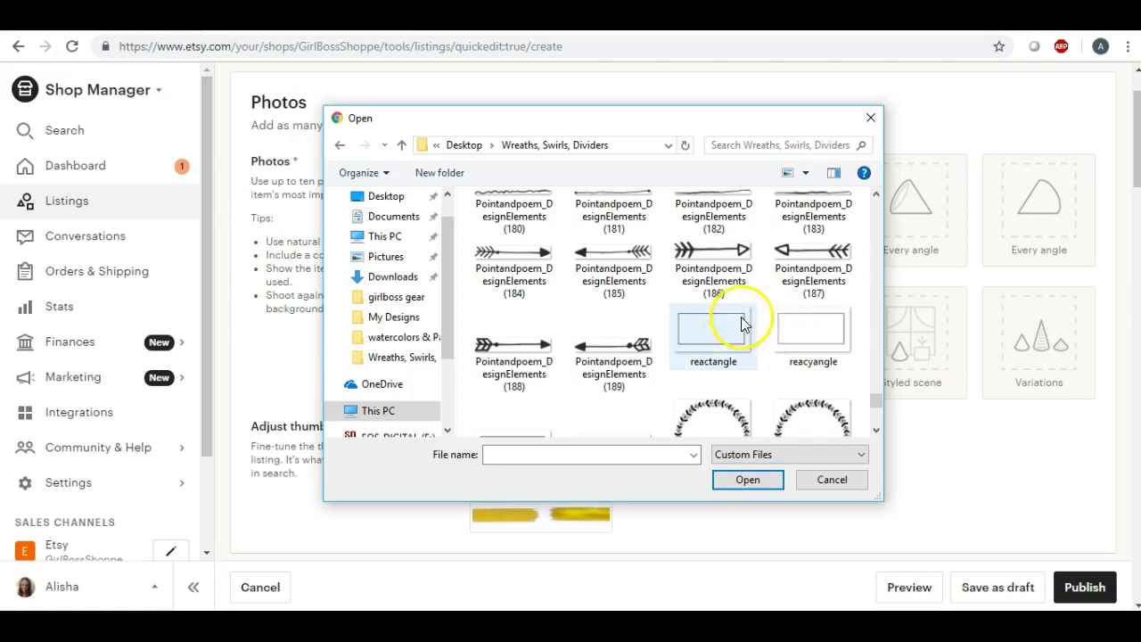
pyautogui.doubleClick(811, 328)
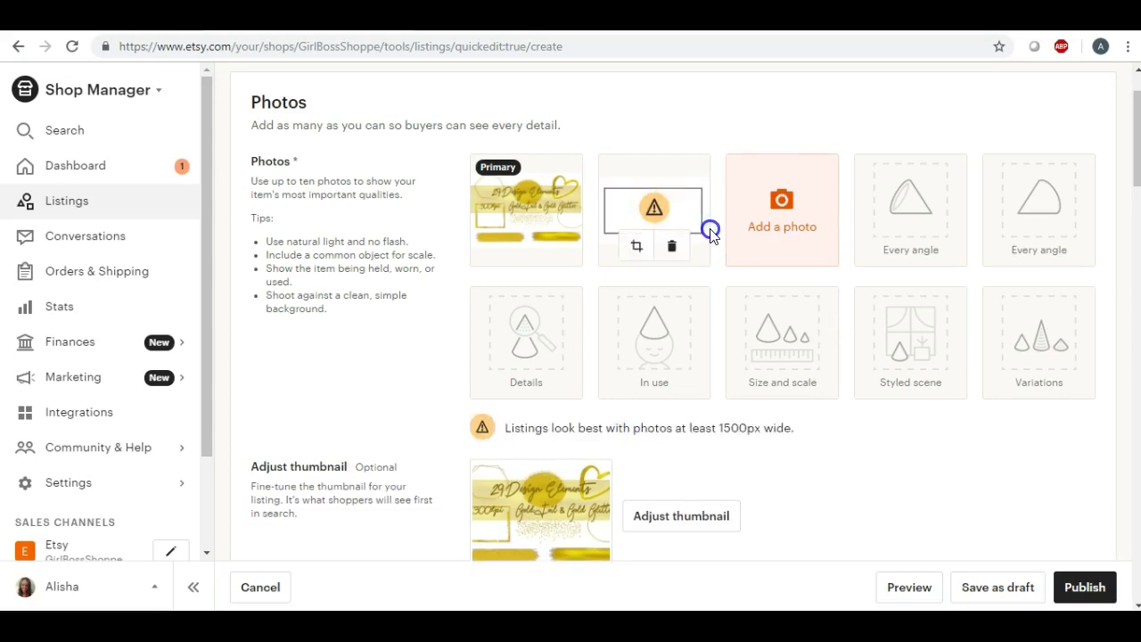
# Delete the undersized rectangle photo and cancel adding another file.
pyautogui.click(671, 250)
pyautogui.click(677, 249)
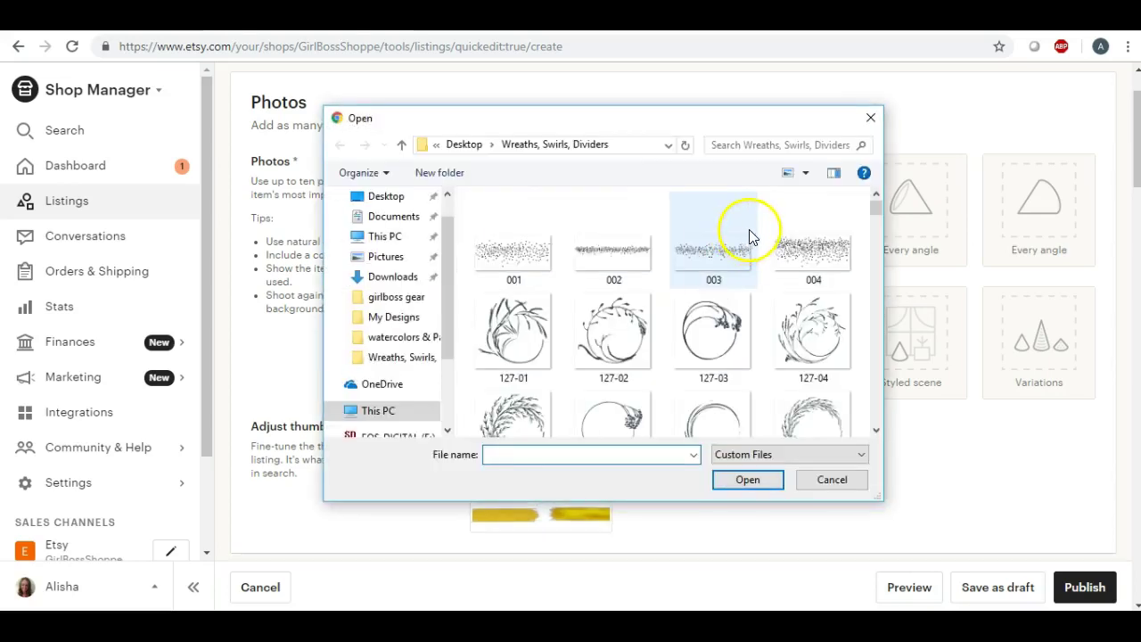
pyautogui.click(870, 118)
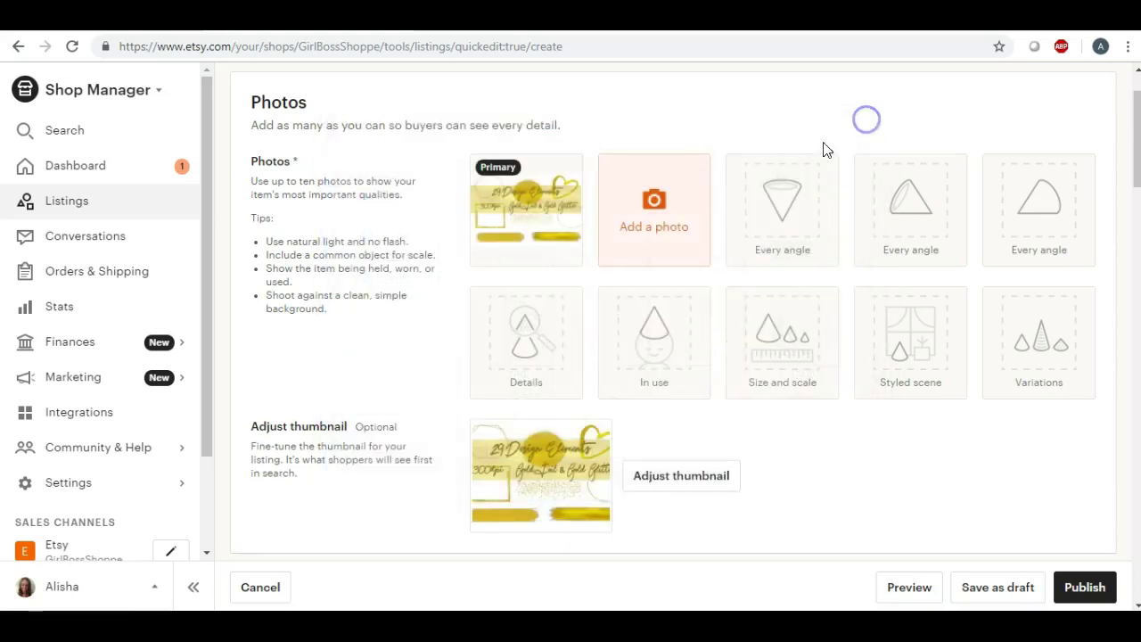
# Click around the listing's Photos area, ending with iPiccy's saved-to-computer confirmation showing.
pyautogui.click(668, 218)
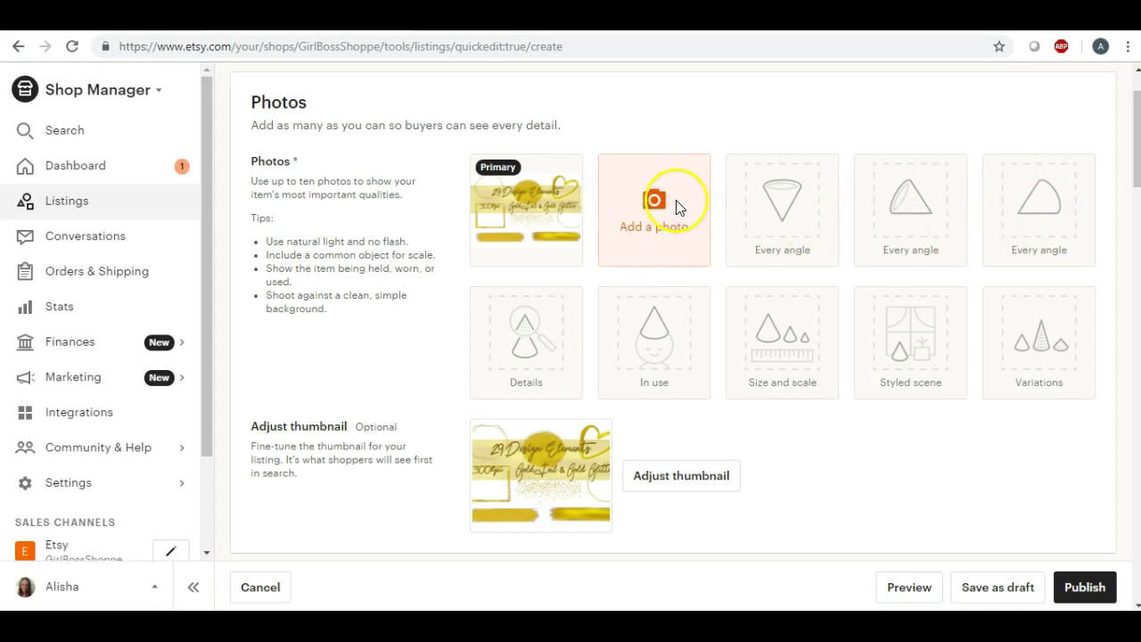
pyautogui.moveTo(570, 243)
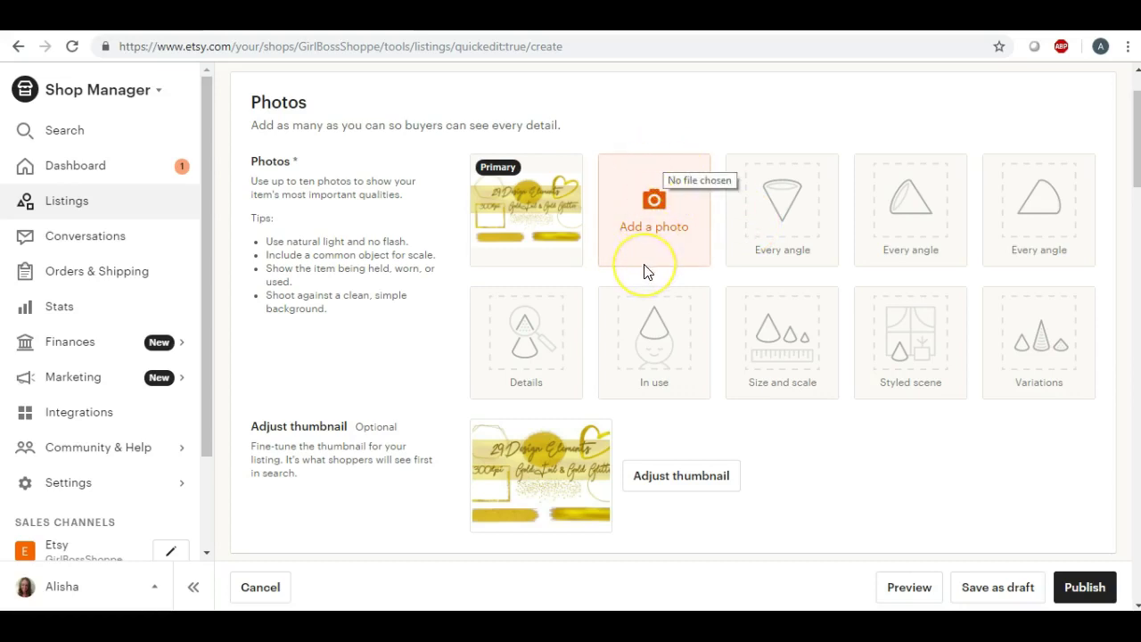
pyautogui.click(683, 233)
pyautogui.click(663, 225)
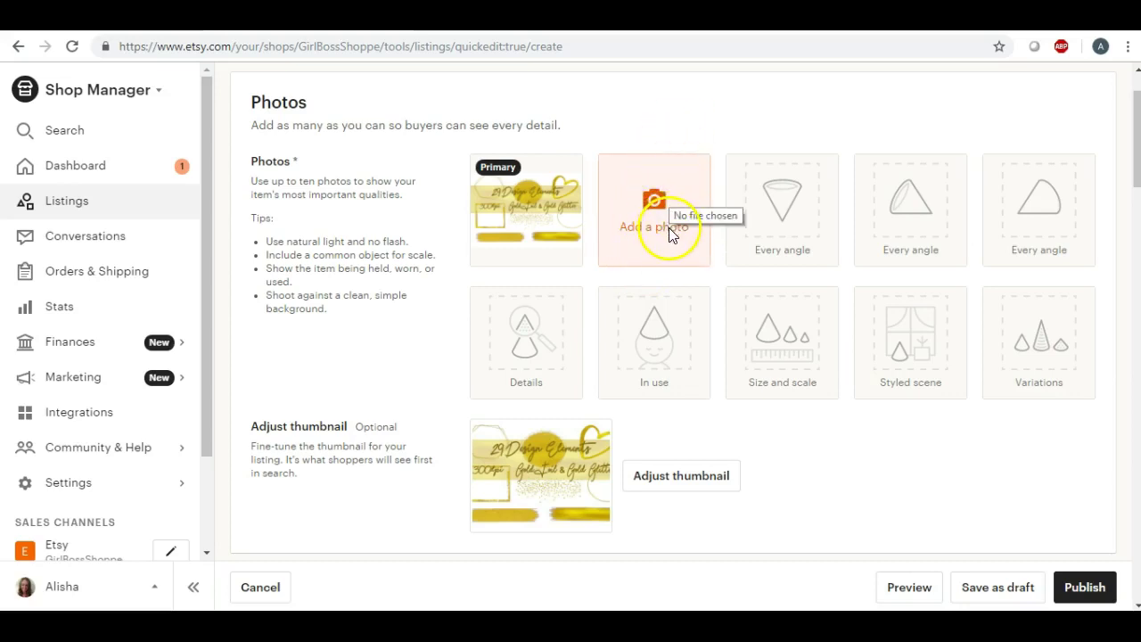
pyautogui.click(580, 220)
pyautogui.click(651, 229)
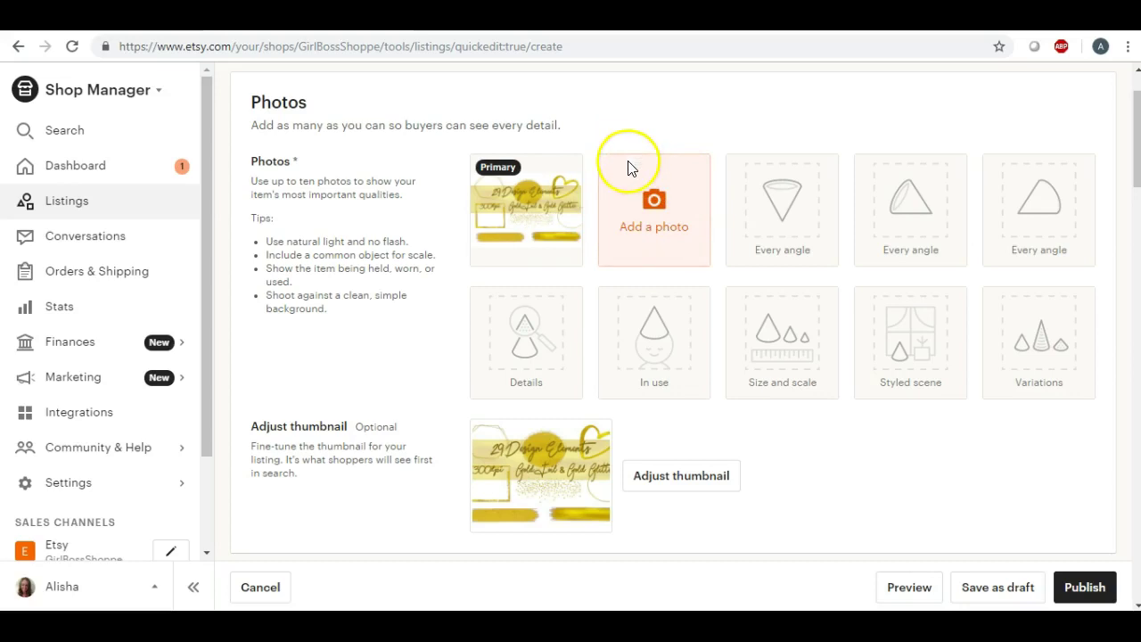
pyautogui.click(647, 248)
pyautogui.click(660, 174)
pyautogui.click(701, 181)
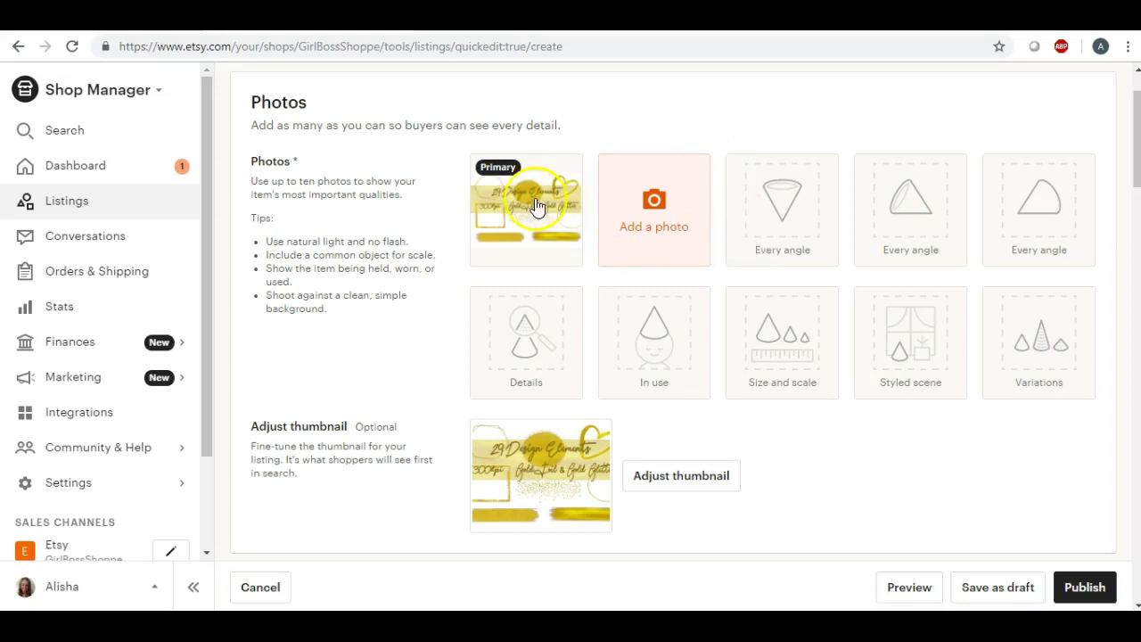
pyautogui.moveTo(532, 218)
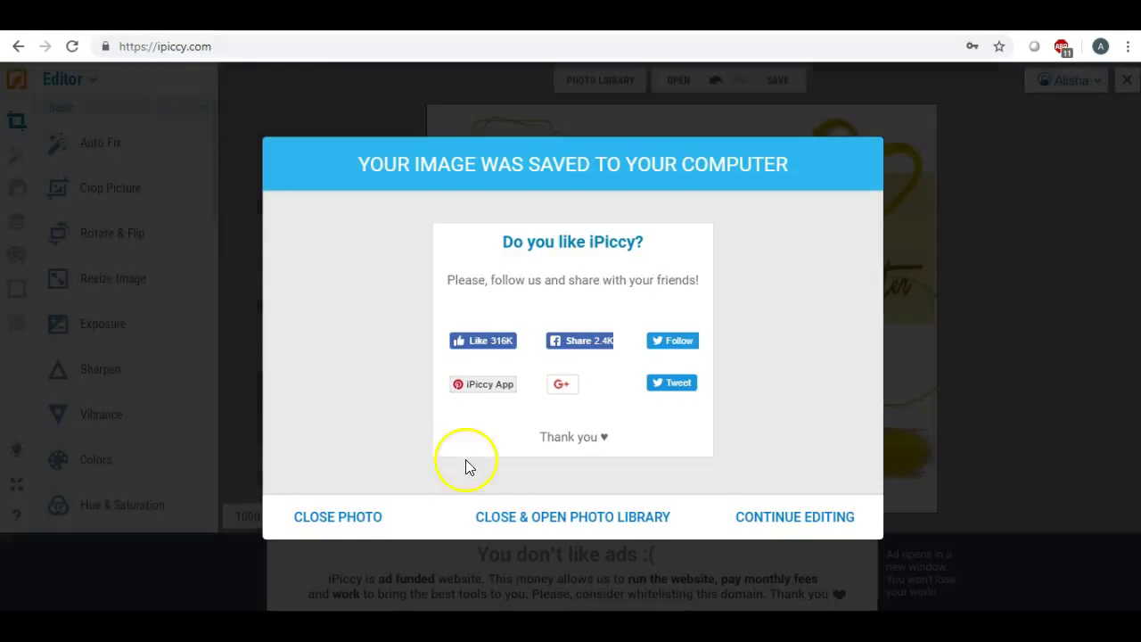
# Dismiss the 'Your image was saved' notice and return to editing the gold 1000 x 800 design.
pyautogui.click(760, 515)
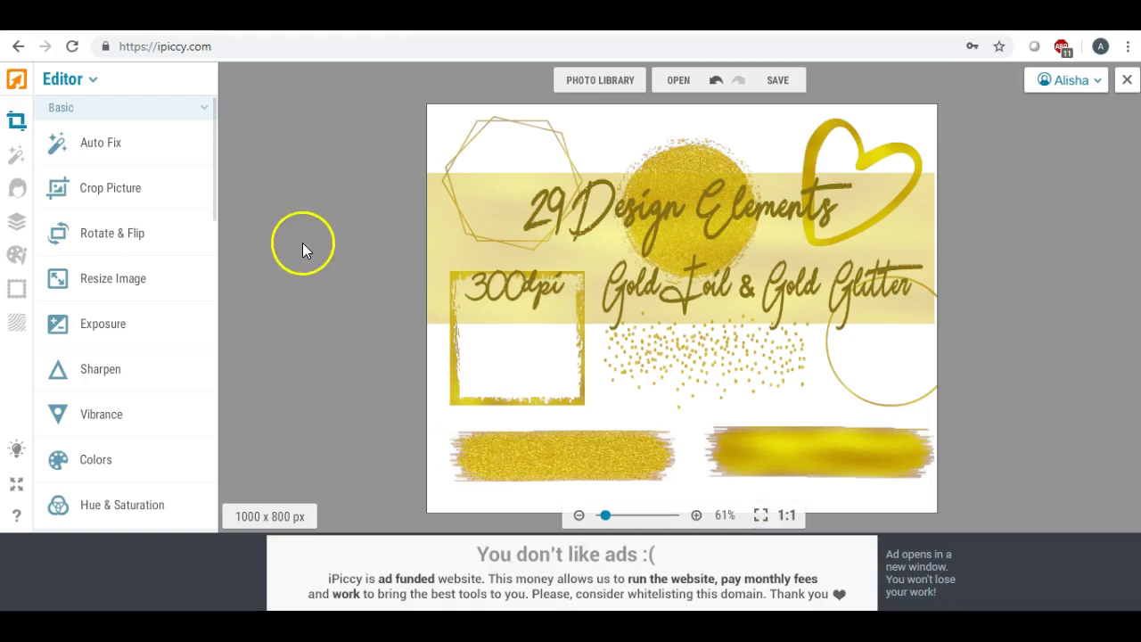
pyautogui.click(606, 519)
pyautogui.click(630, 309)
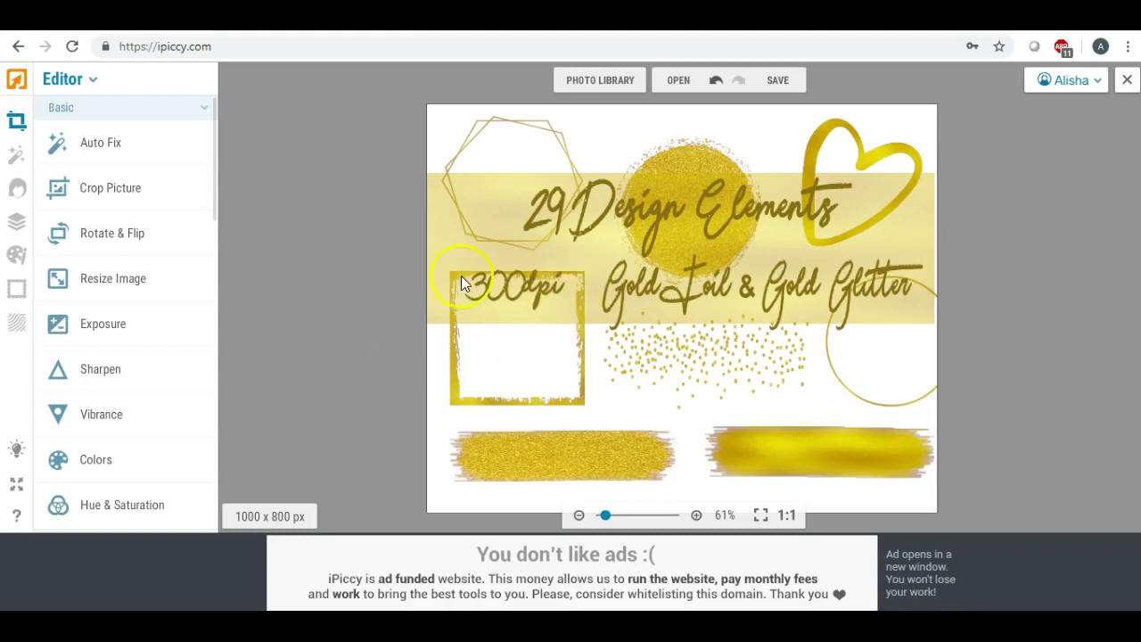